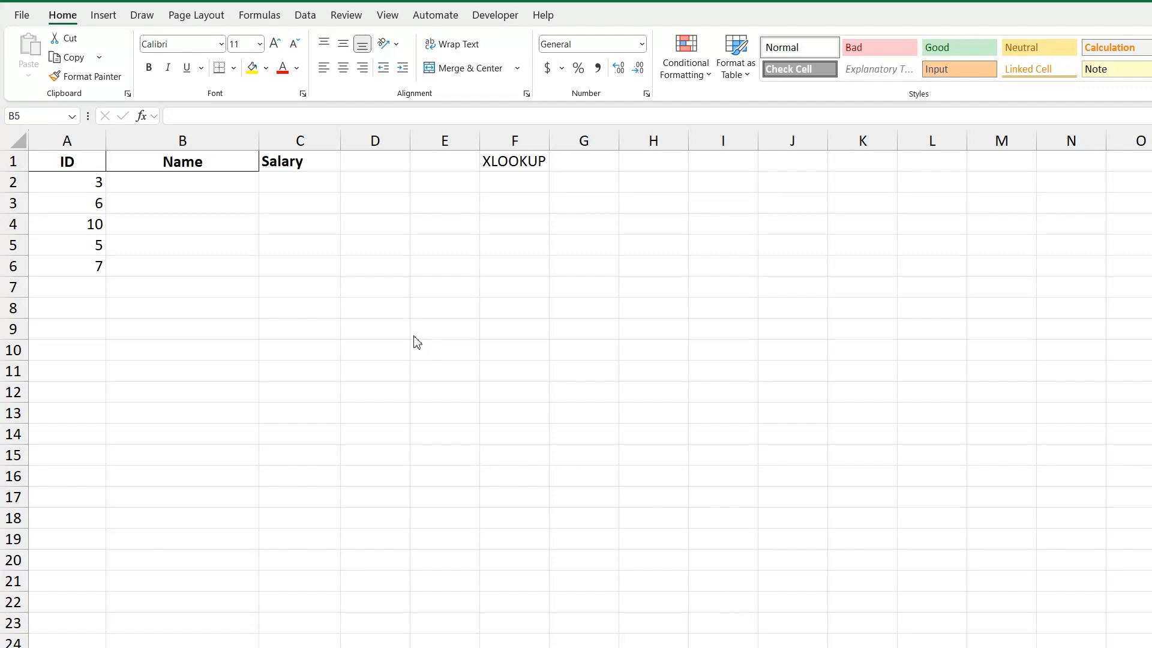
pyautogui.click(213, 244)
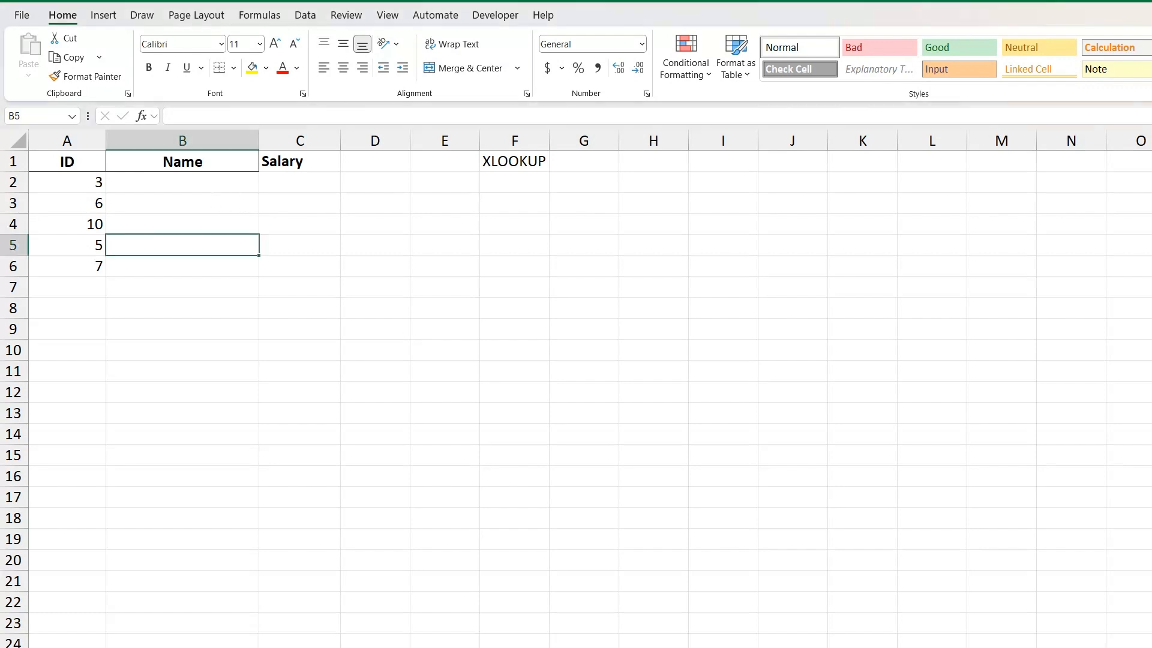
pyautogui.click(202, 210)
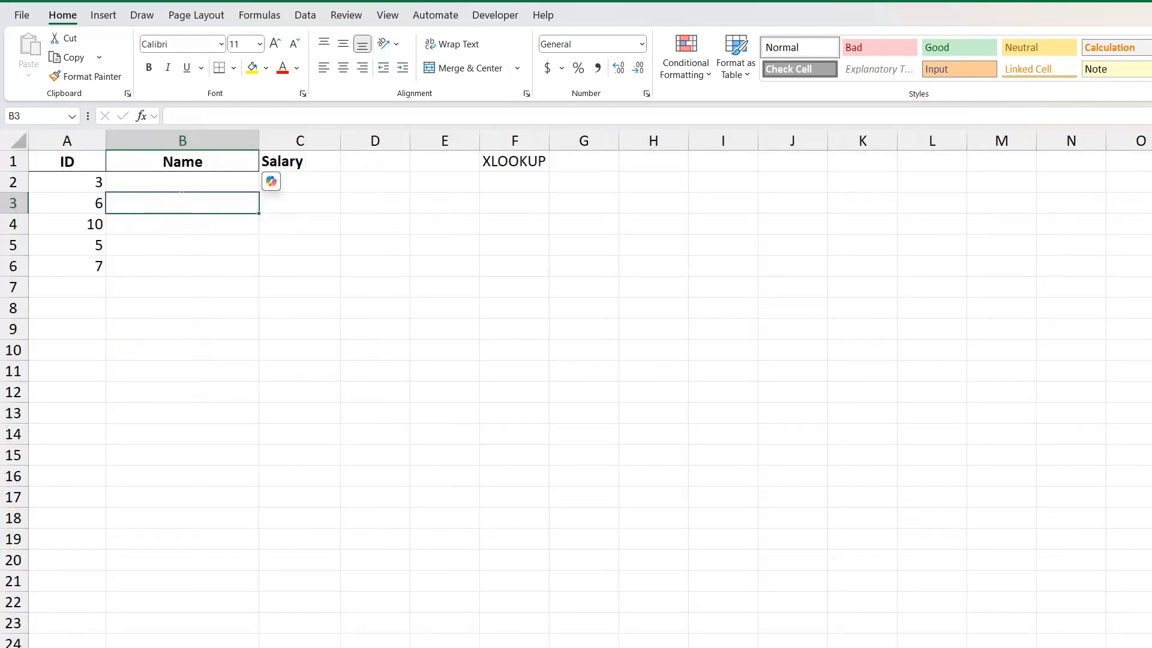
pyautogui.press('Up')
pyautogui.moveTo(179, 182); pyautogui.dragTo(188, 264)
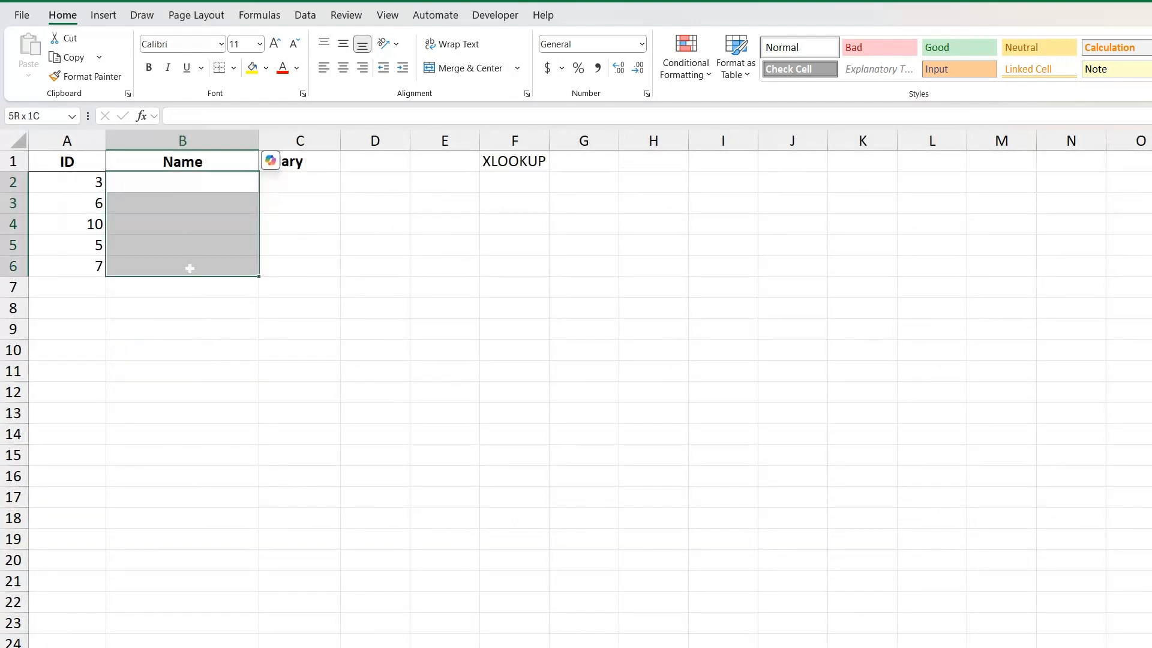
pyautogui.moveTo(300, 181); pyautogui.dragTo(308, 272)
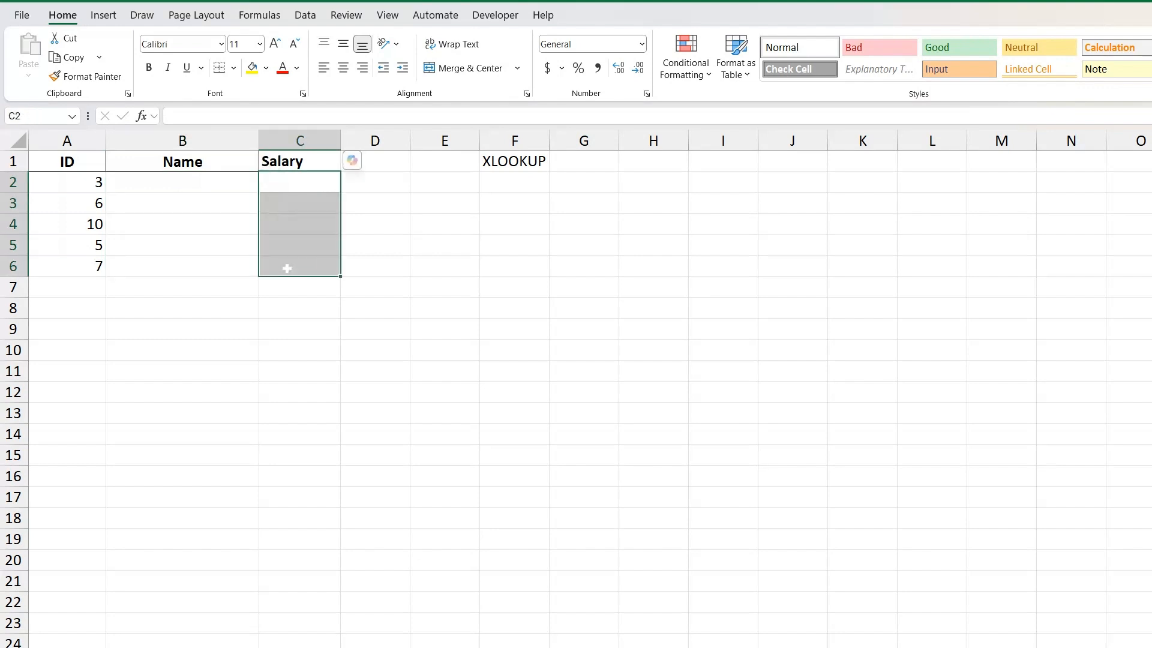
pyautogui.click(89, 184)
pyautogui.click(90, 204)
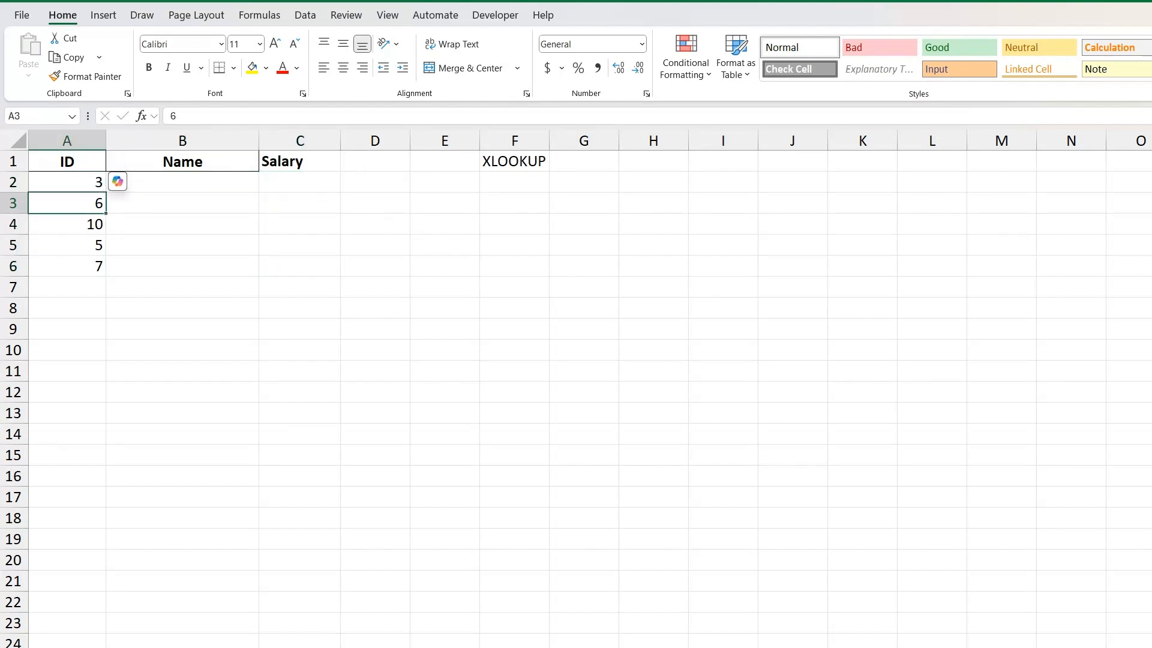
# - Start an XLOOKUP formula in cell B2 of the Name column, with A2 as the lookup value
pyautogui.click(183, 182)
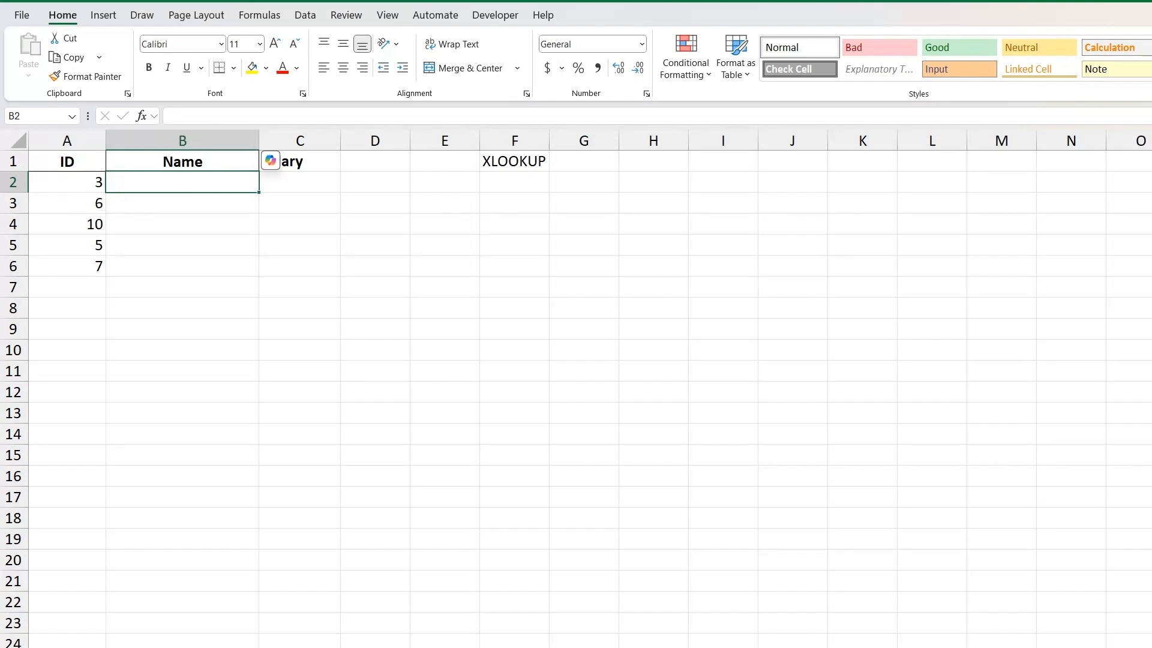
pyautogui.write('=')
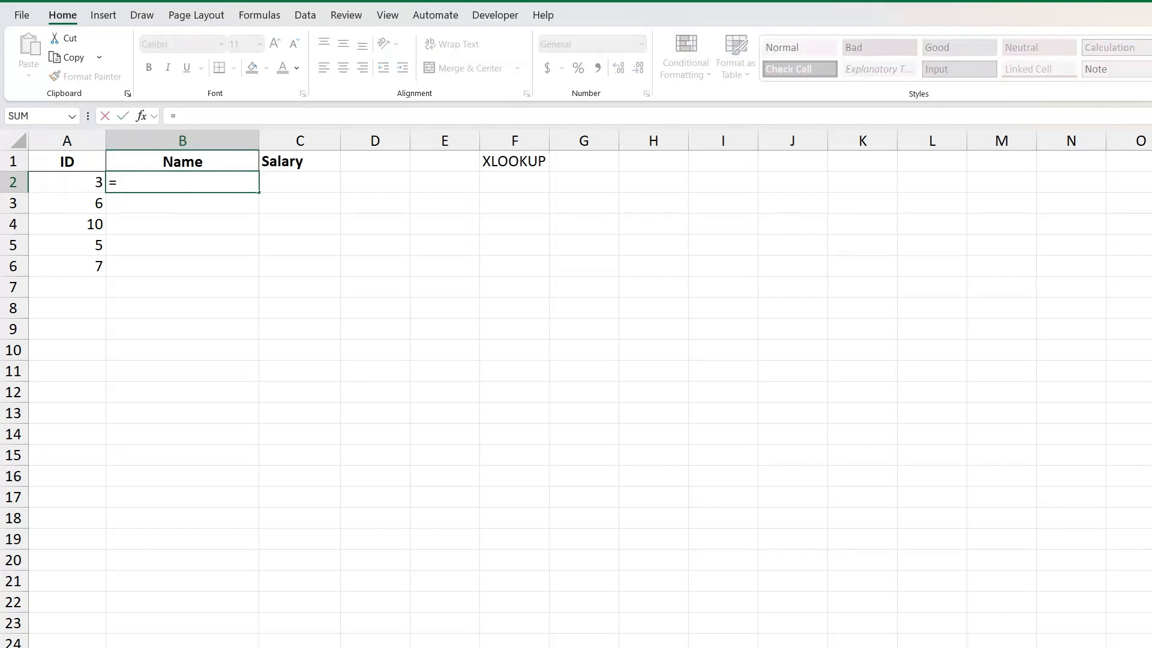
pyautogui.write('xlo')
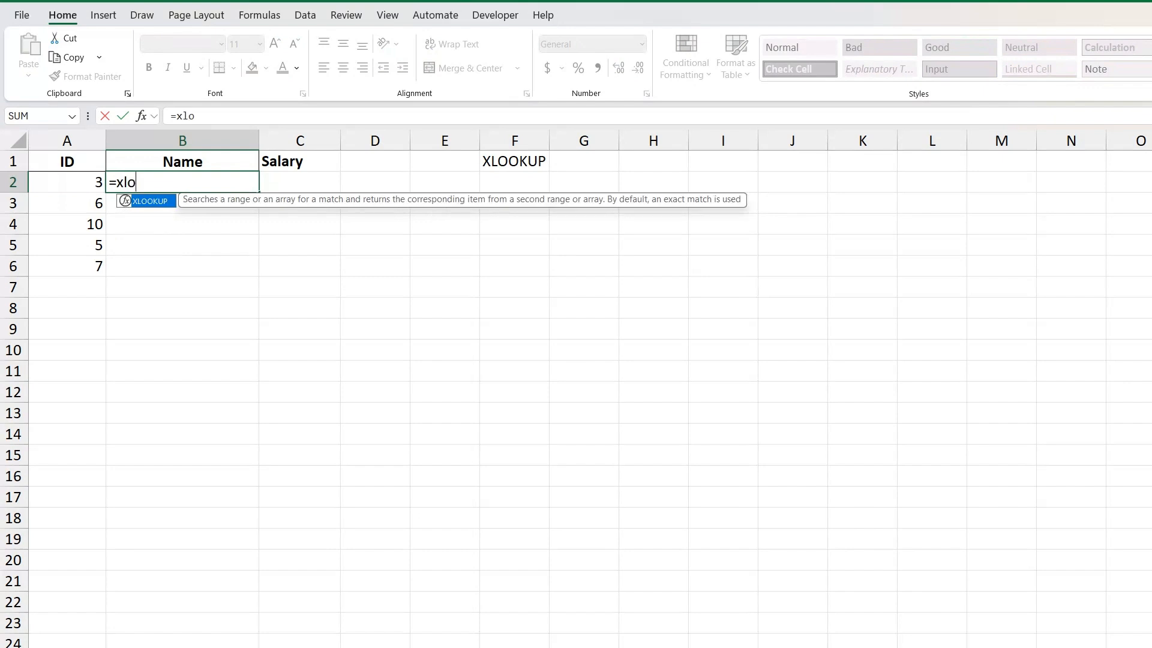
pyautogui.press('Tab')
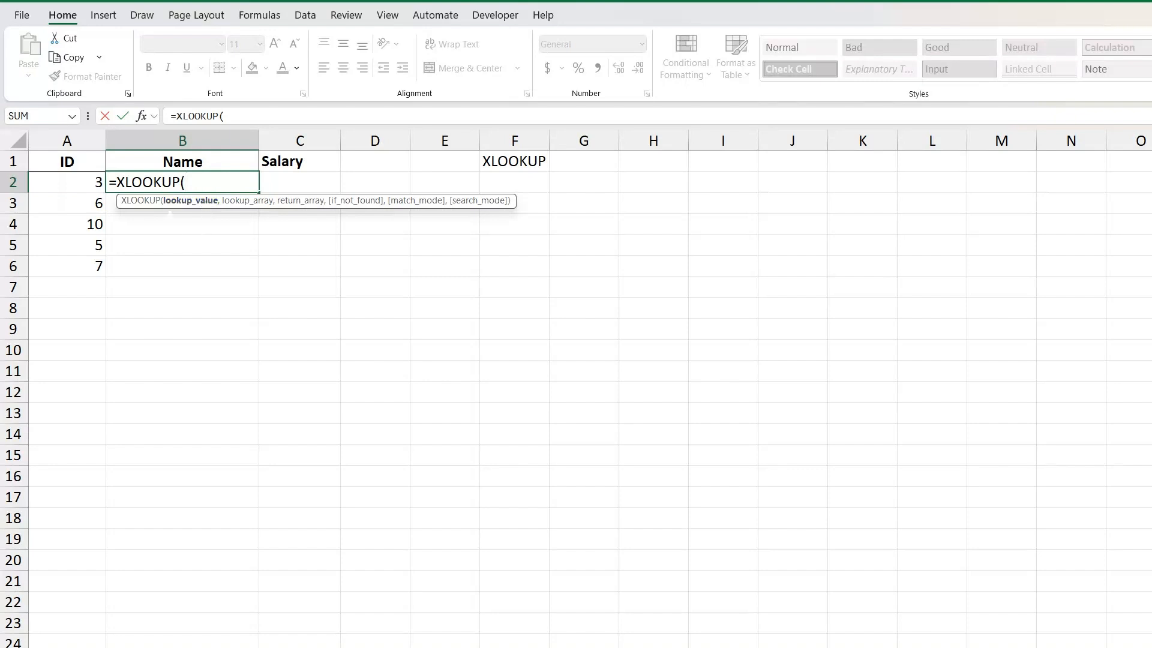
pyautogui.click(67, 182)
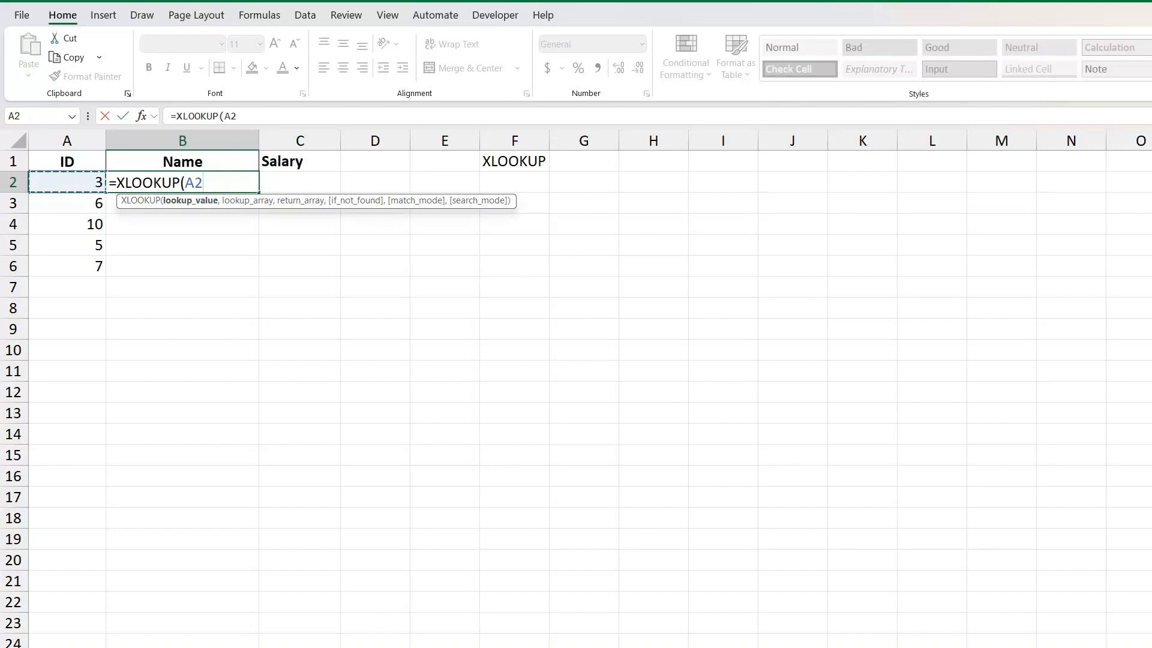
pyautogui.write(',')
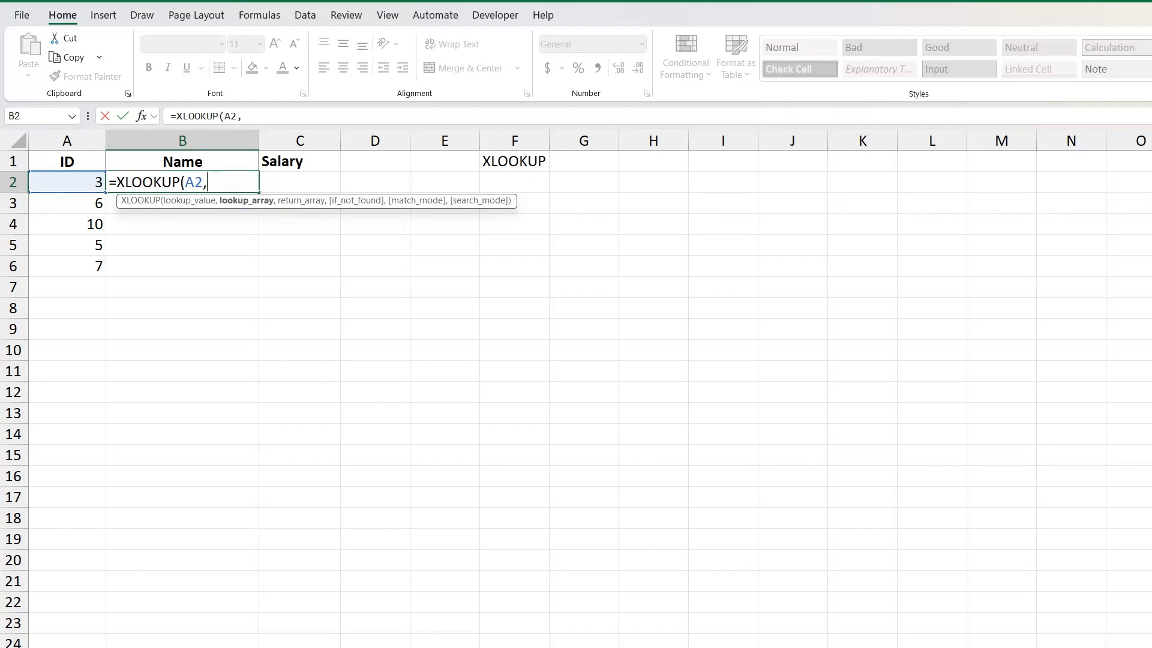
# - Complete the B2 formula with Employee_Data!A:A as the lookup array and Employee_Data!B10 as the return array
pyautogui.hotkey('ctrl', 'pageup')
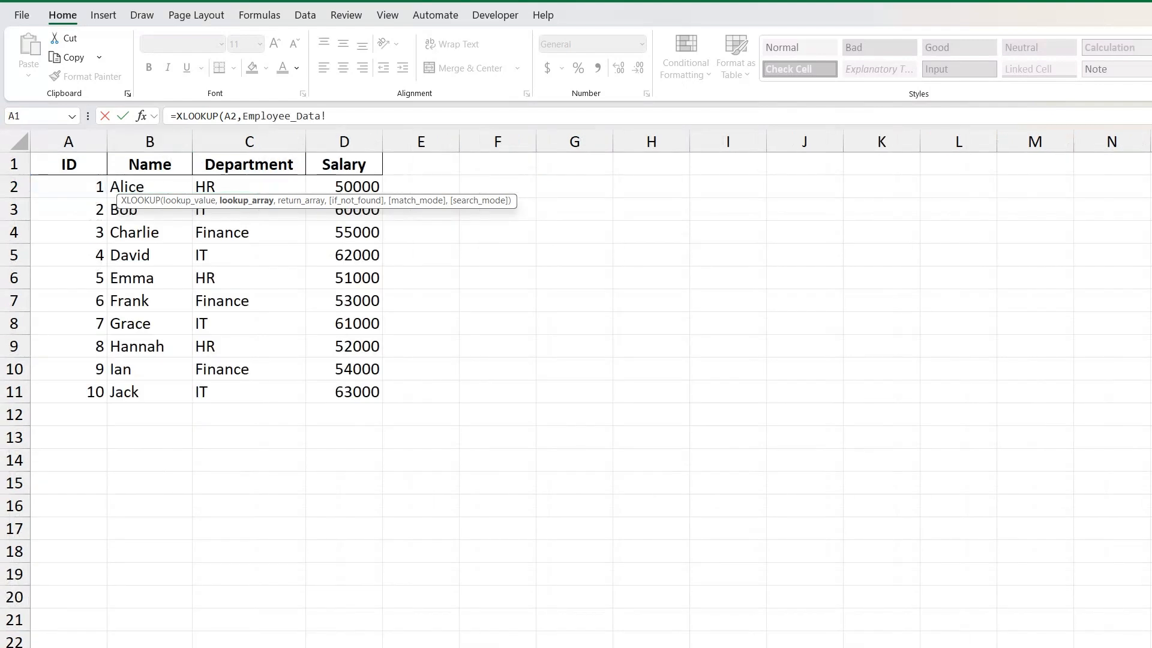
pyautogui.moveTo(101, 187); pyautogui.dragTo(105, 378)
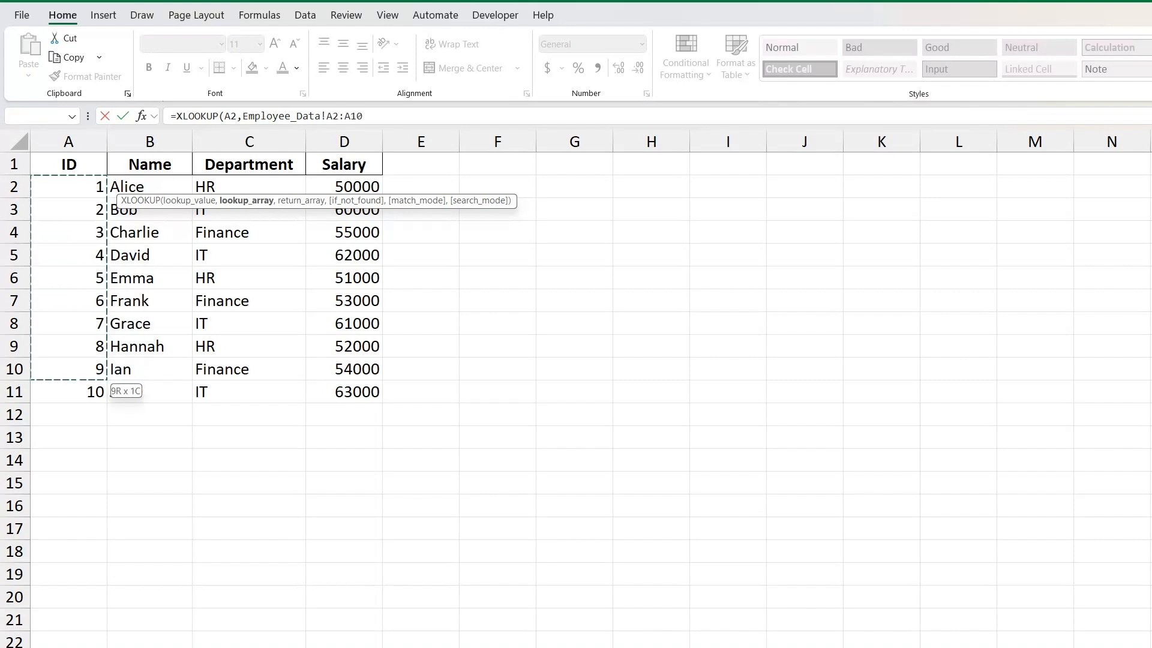
pyautogui.click(71, 140)
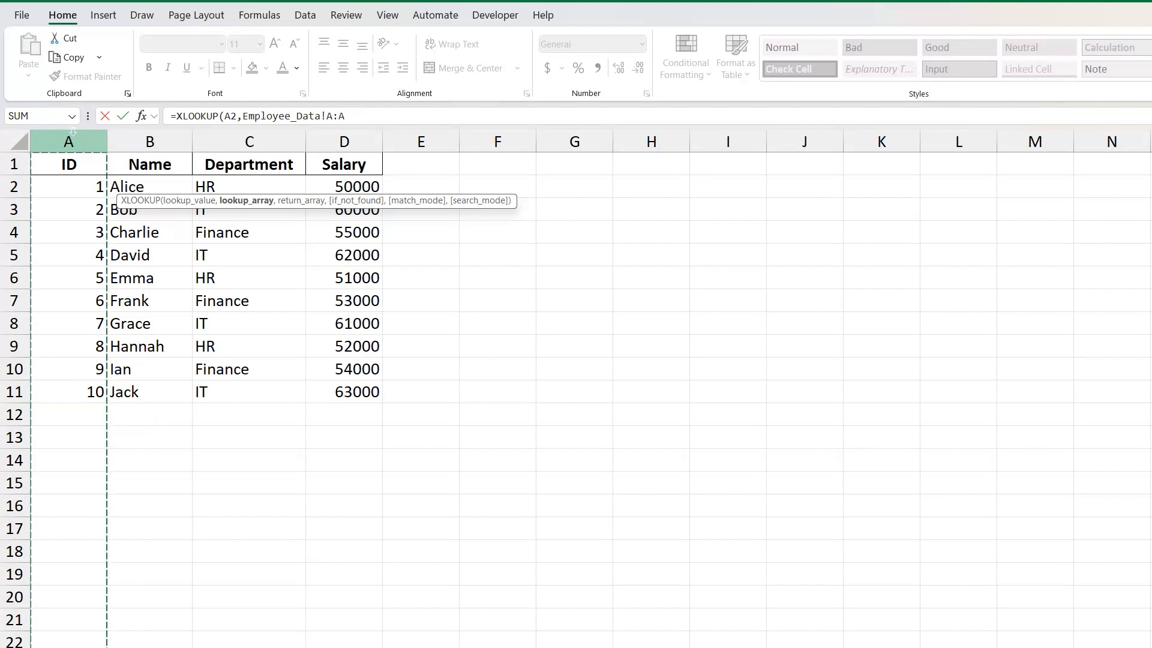
pyautogui.write(',')
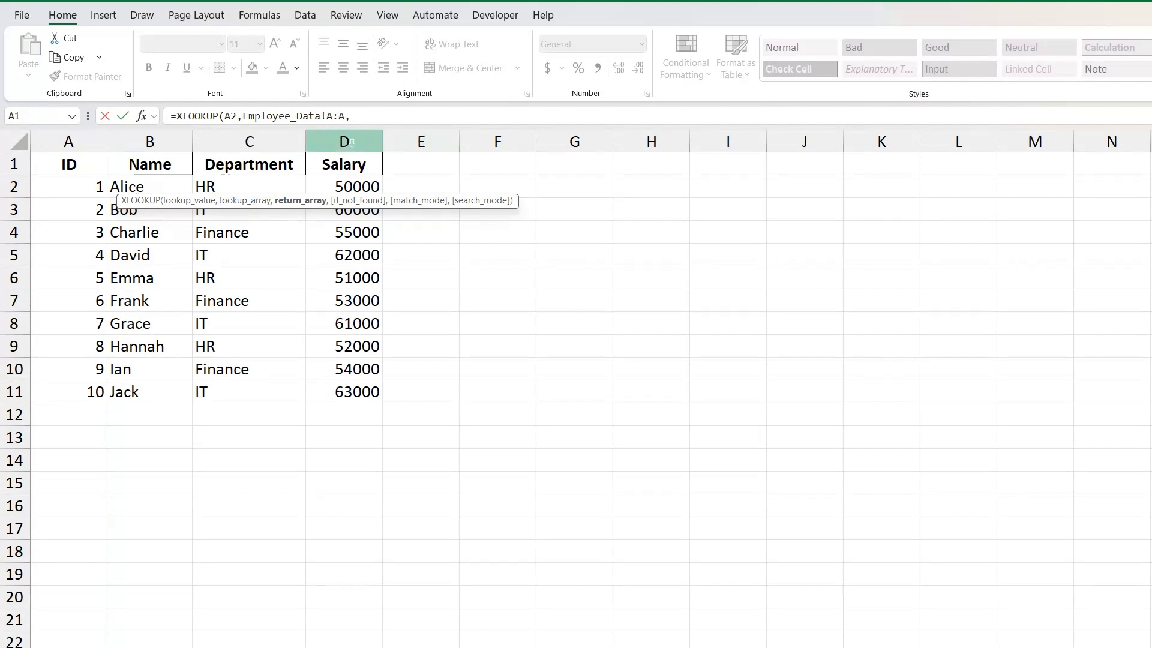
pyautogui.click(153, 143)
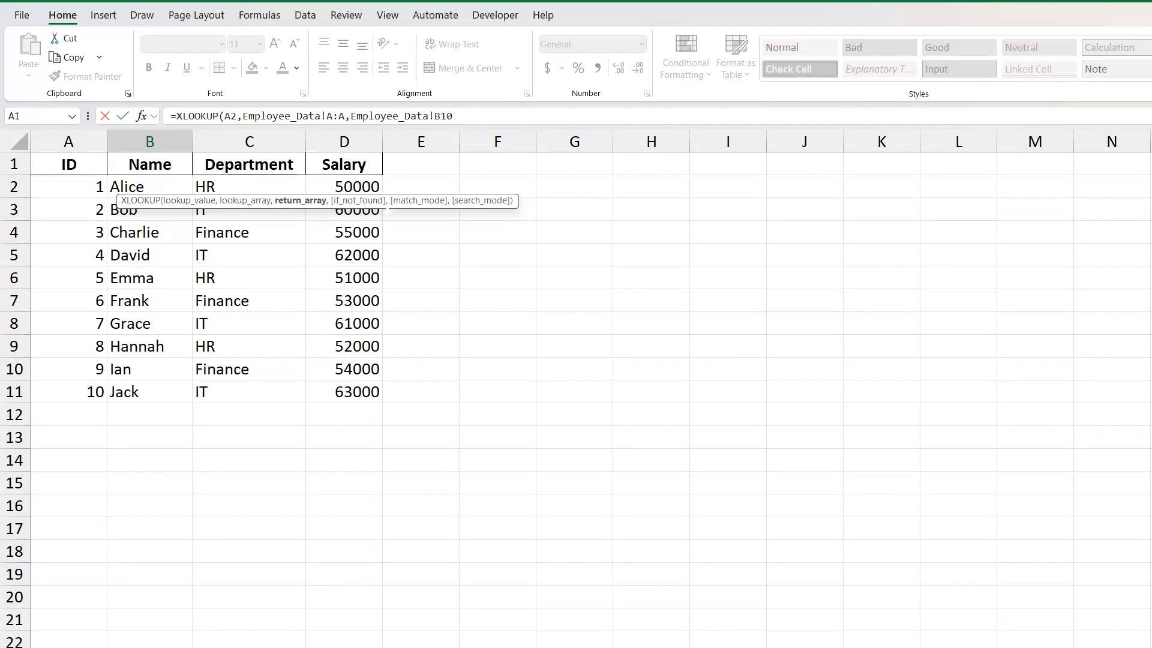
pyautogui.write(')')
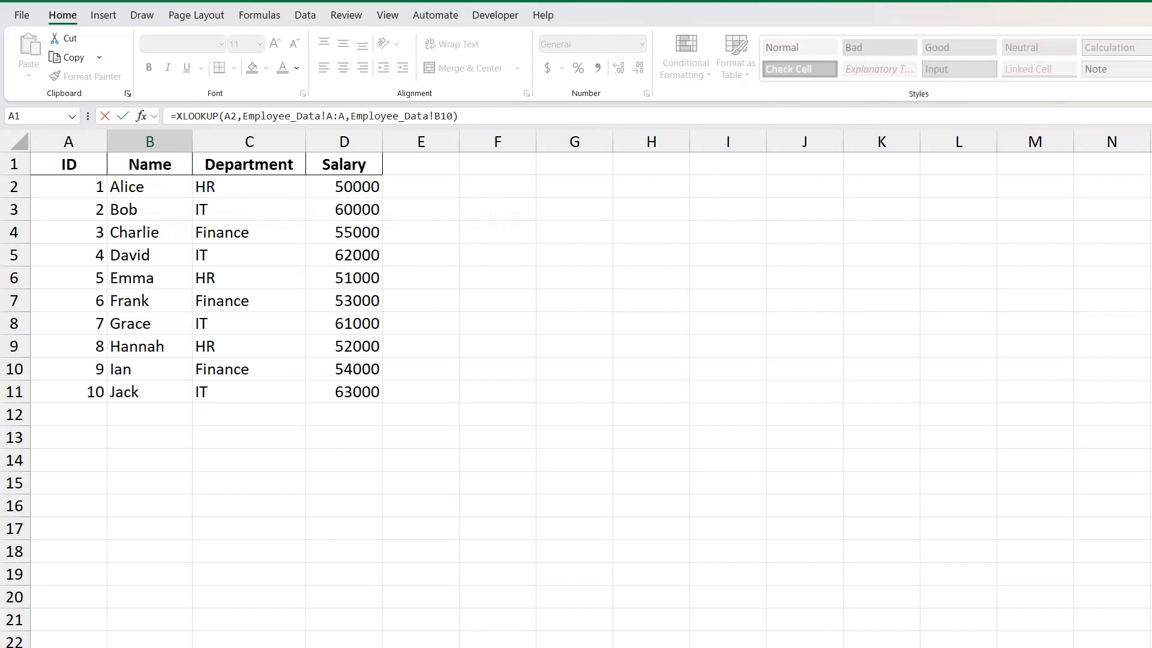
pyautogui.press('Return')
# - Replace the return array in the B2 XLOOKUP formula with the whole Name column, Employee_Data!B:B
pyautogui.click(183, 182)
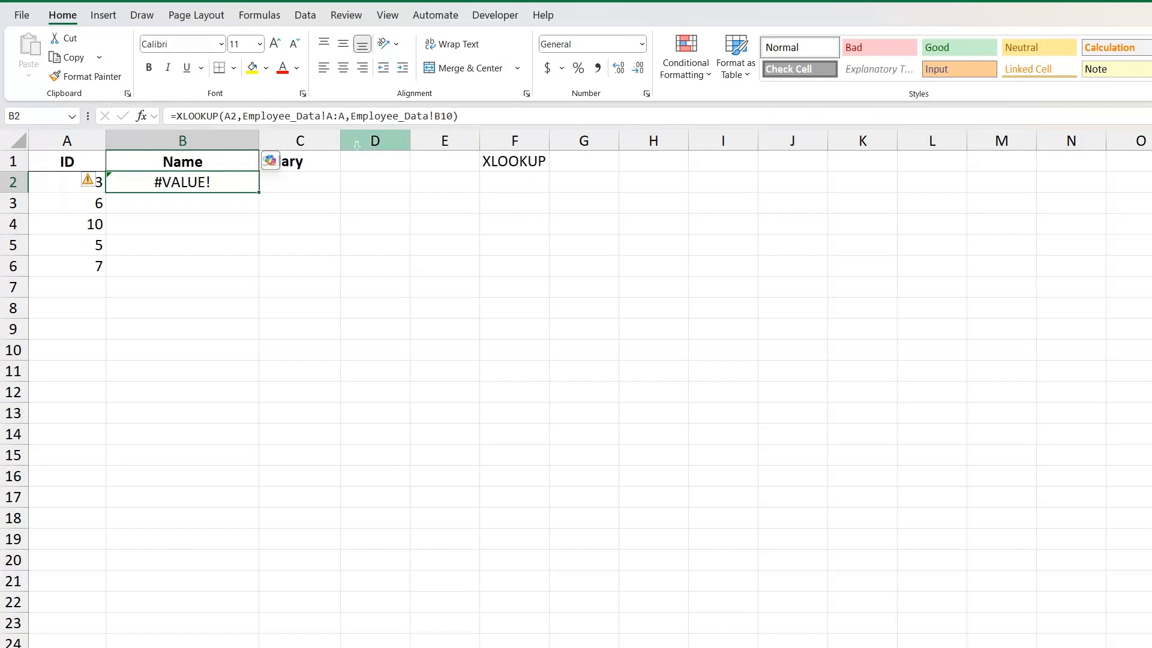
pyautogui.click(367, 117)
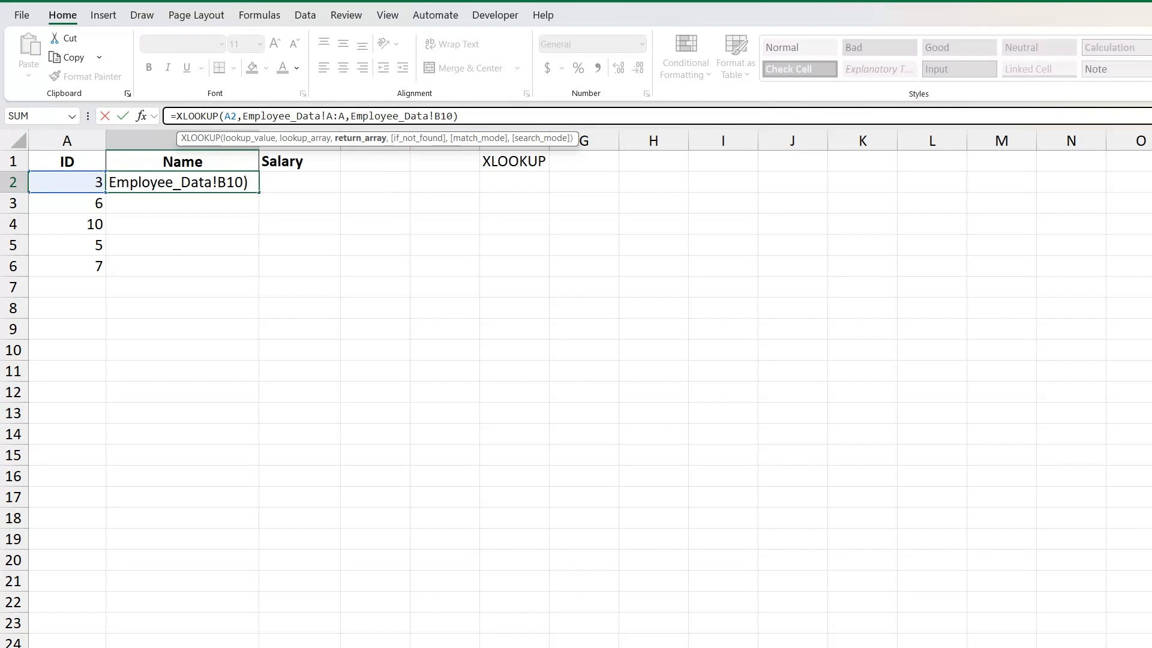
pyautogui.moveTo(454, 116); pyautogui.dragTo(355, 110)
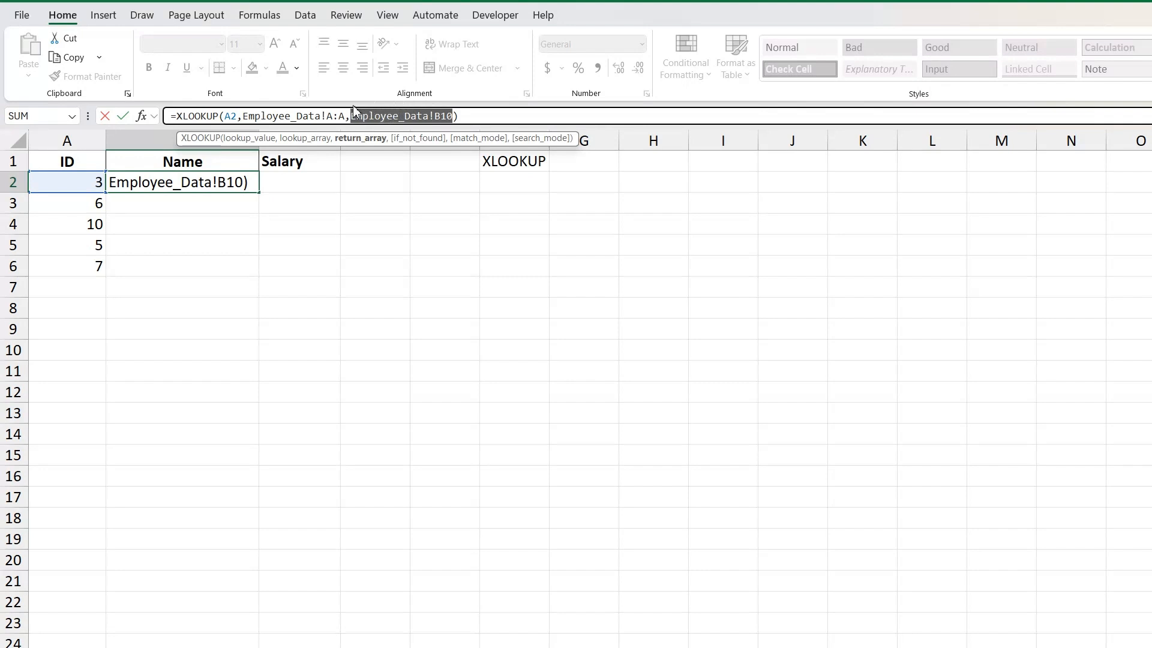
pyautogui.press('BackSpace')
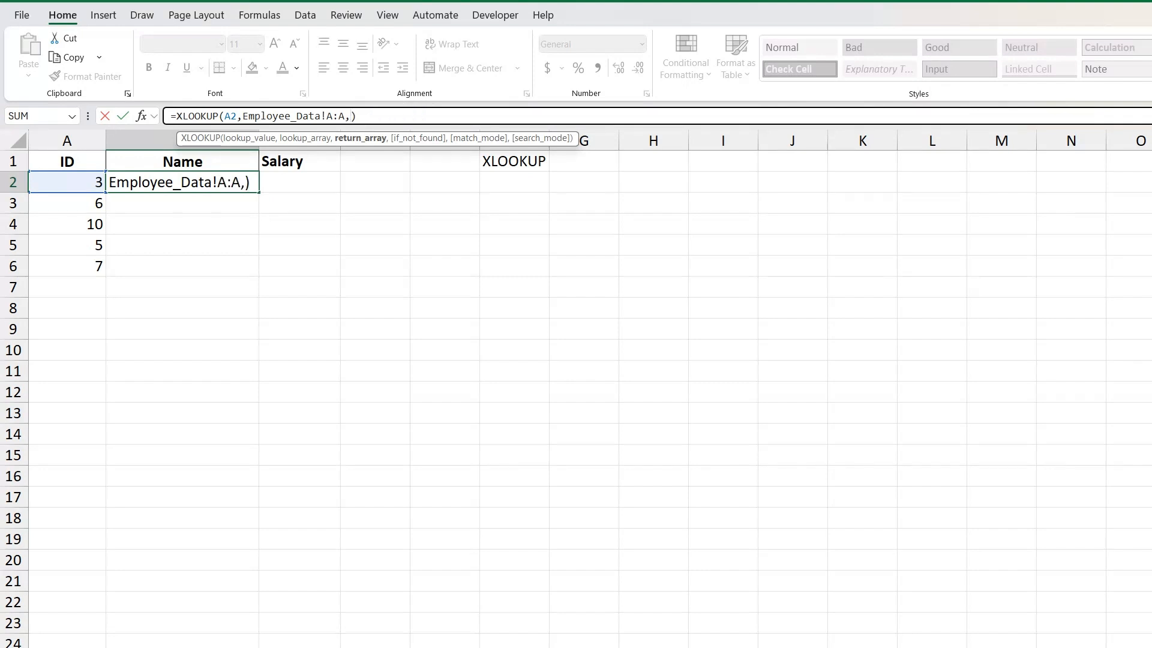
pyautogui.hotkey('ctrl', 'pageup')
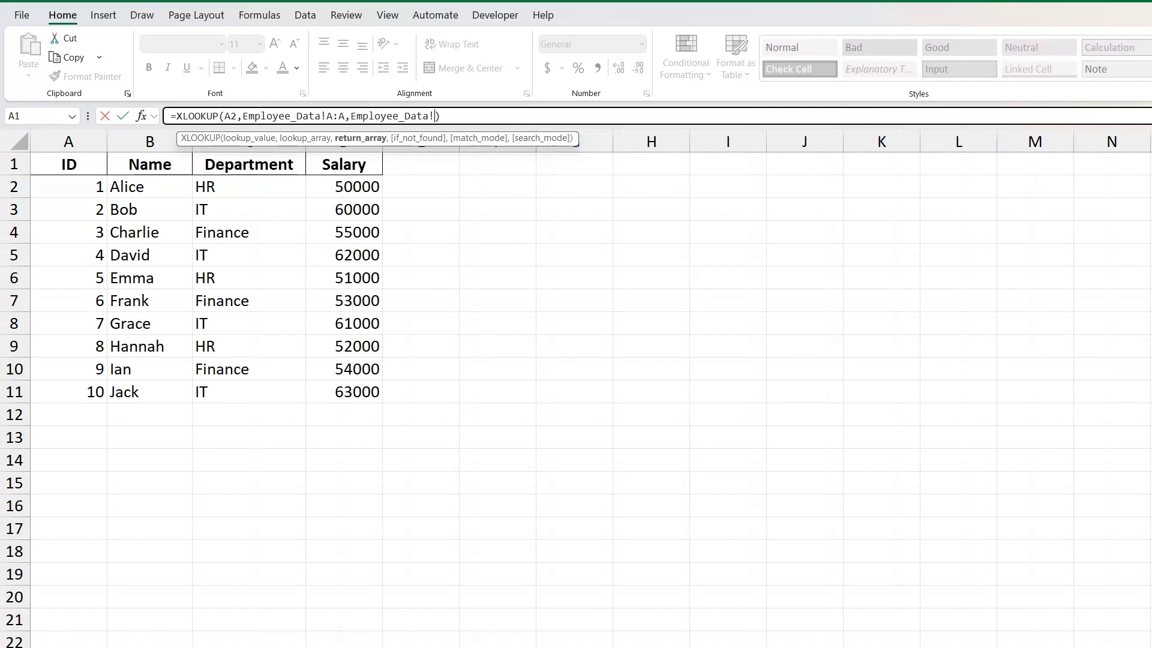
pyautogui.click(150, 141)
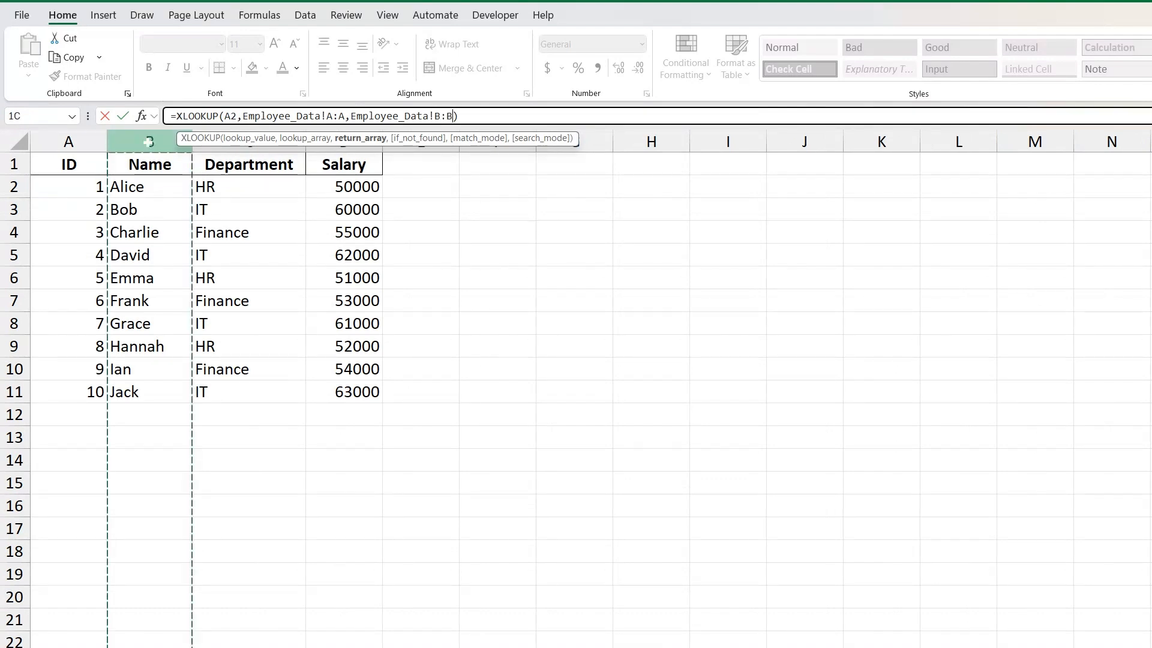
pyautogui.press('Return')
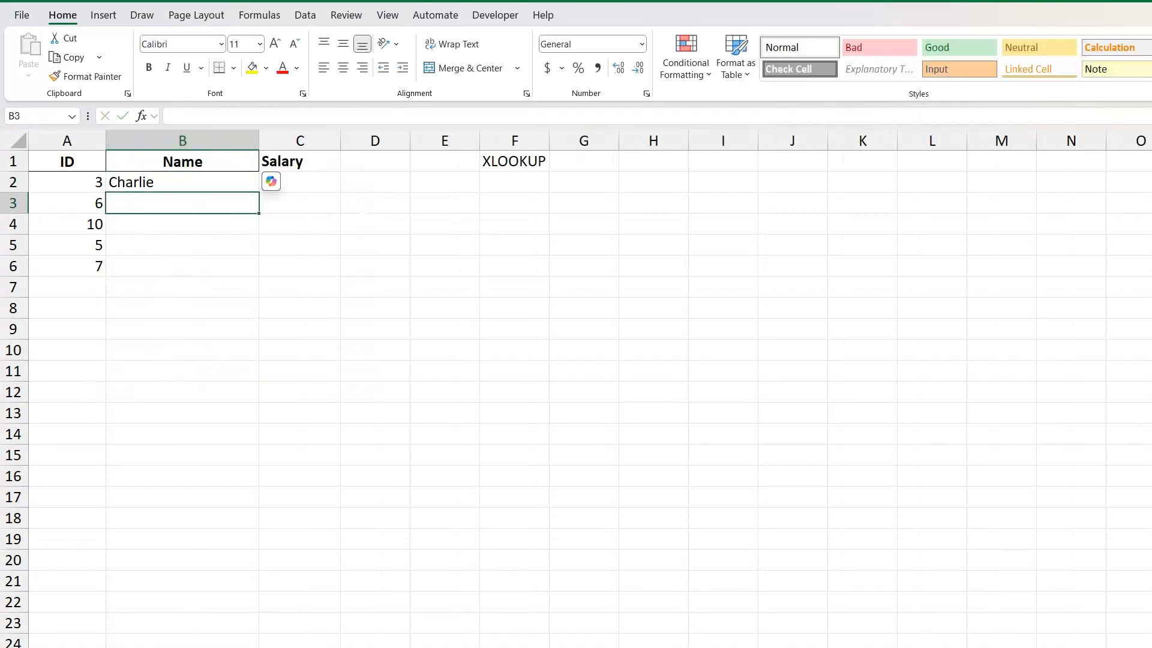
# - Fill the B2 XLOOKUP formula down to B6 and check the name for ID 7 against the Employee_Data sheet
pyautogui.click(182, 183)
pyautogui.moveTo(259, 192); pyautogui.dragTo(258, 276)
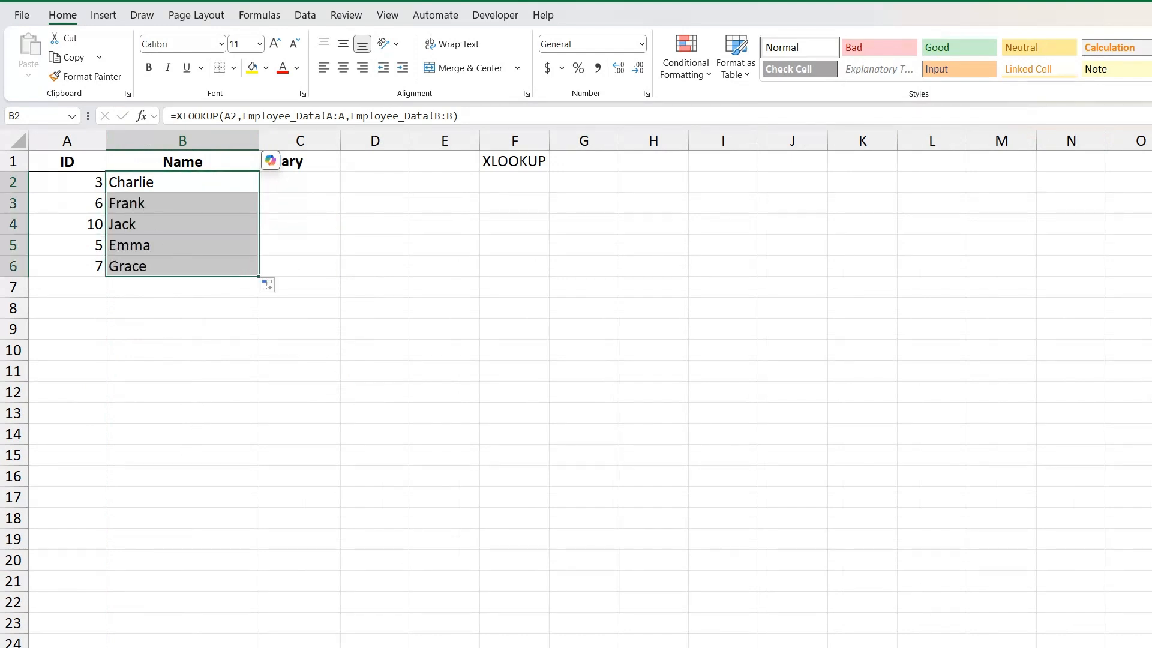
pyautogui.click(67, 265)
pyautogui.moveTo(182, 539); pyautogui.dragTo(183, 645)
pyautogui.click(67, 266)
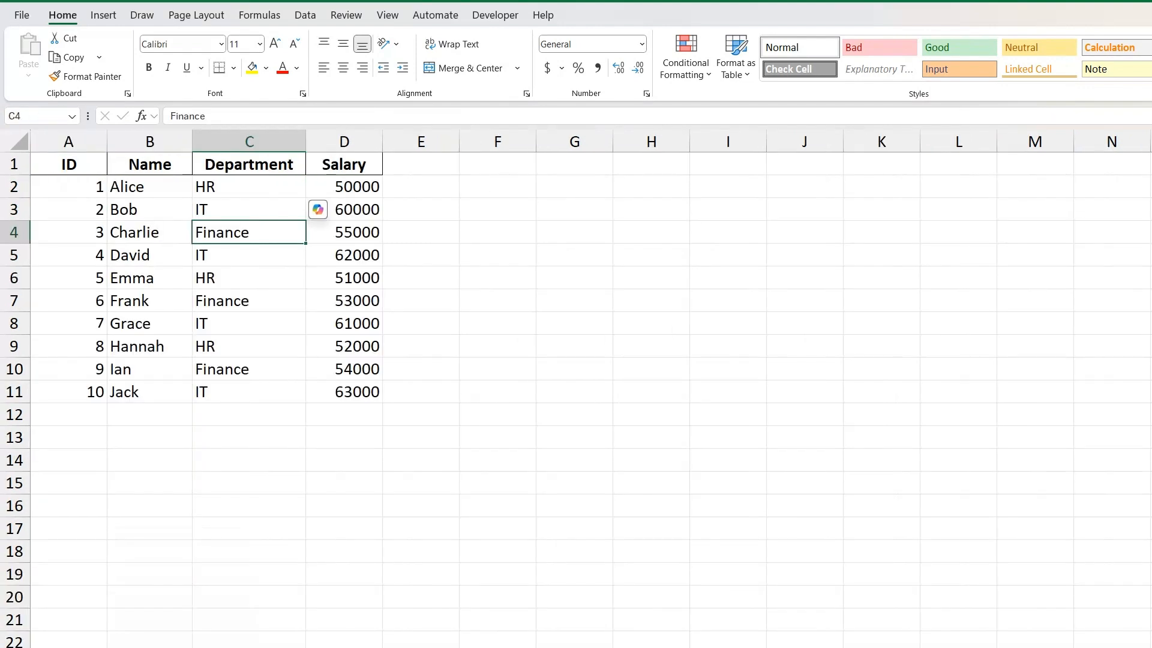
pyautogui.click(71, 324)
pyautogui.click(142, 325)
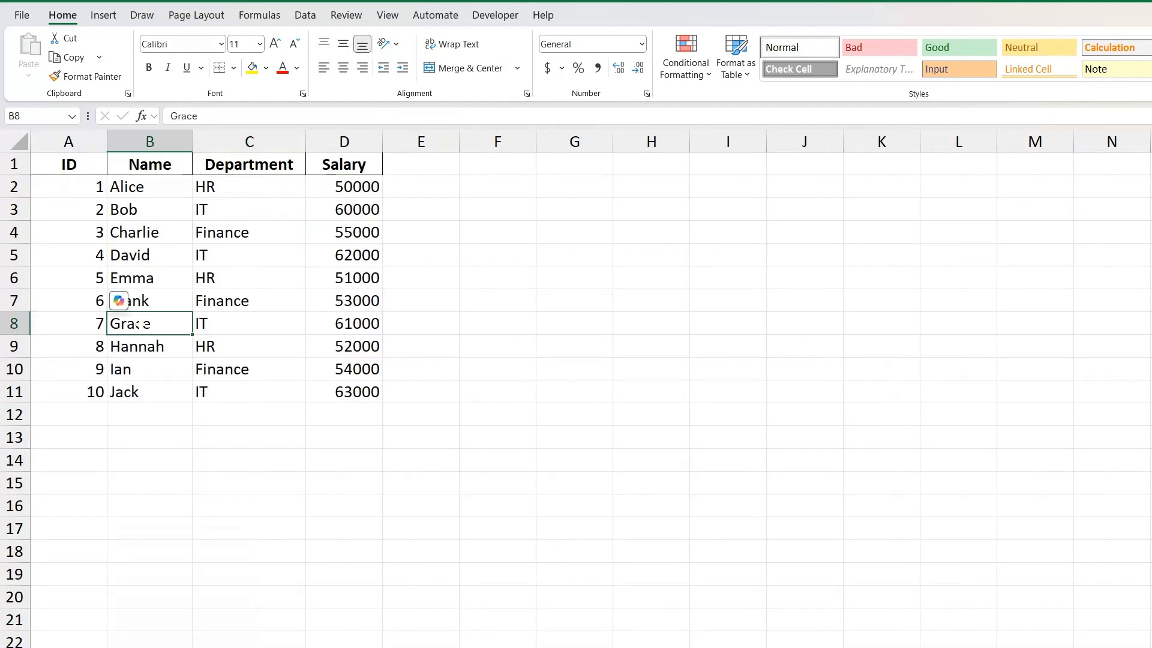
pyautogui.click(120, 232)
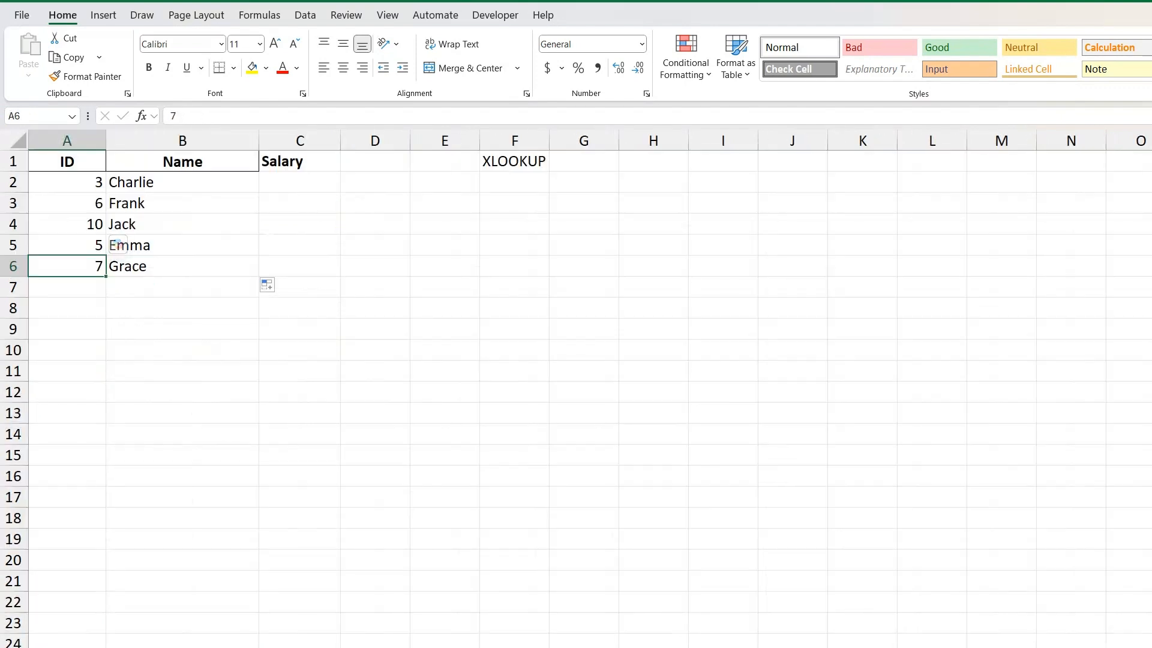
# - Widen the Salary column slightly and start an XLOOKUP formula in C2 with B2 as the lookup value
pyautogui.click(299, 182)
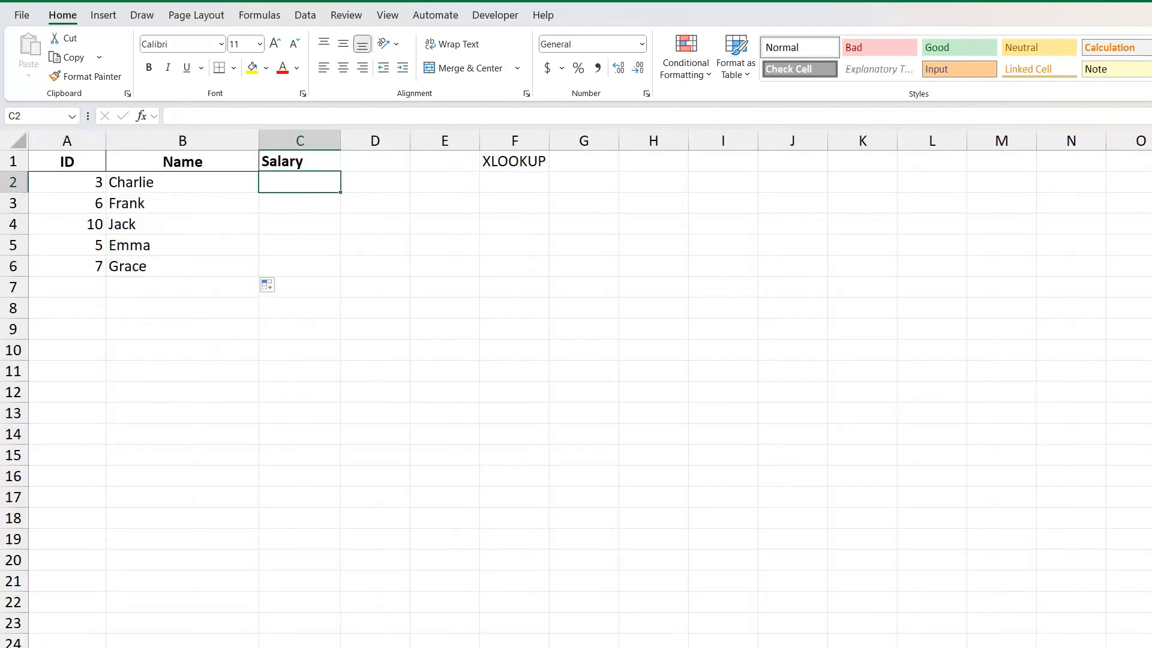
pyautogui.moveTo(340, 142); pyautogui.dragTo(351, 146)
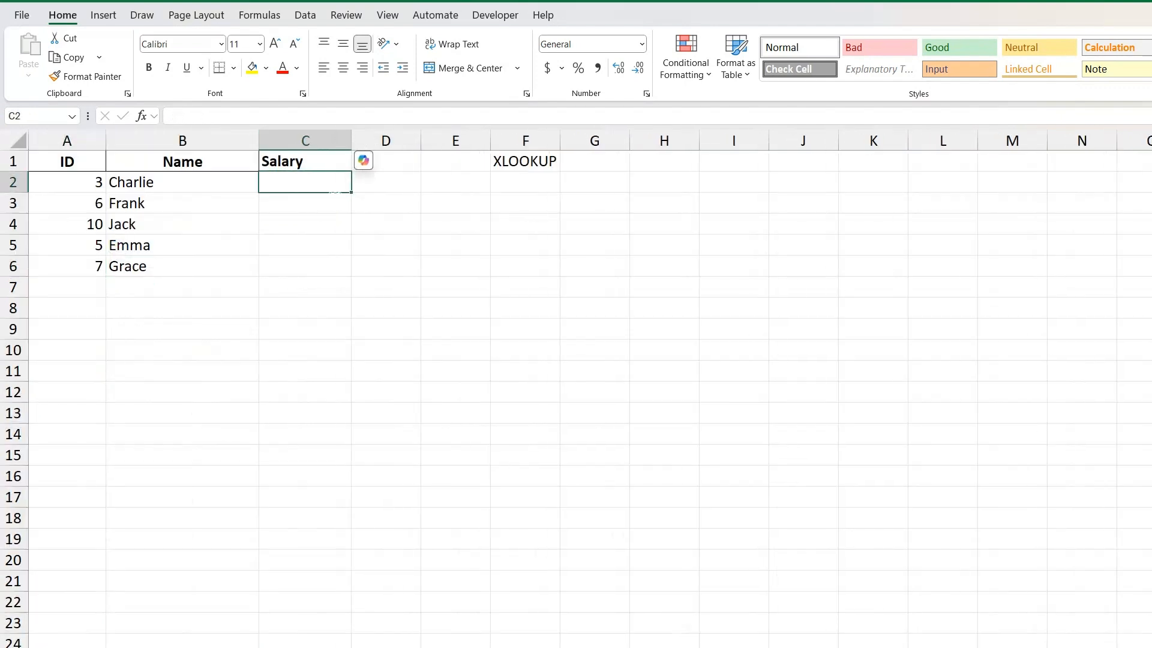
pyautogui.click(304, 203)
pyautogui.click(305, 182)
pyautogui.write('=xl')
pyautogui.press('Tab')
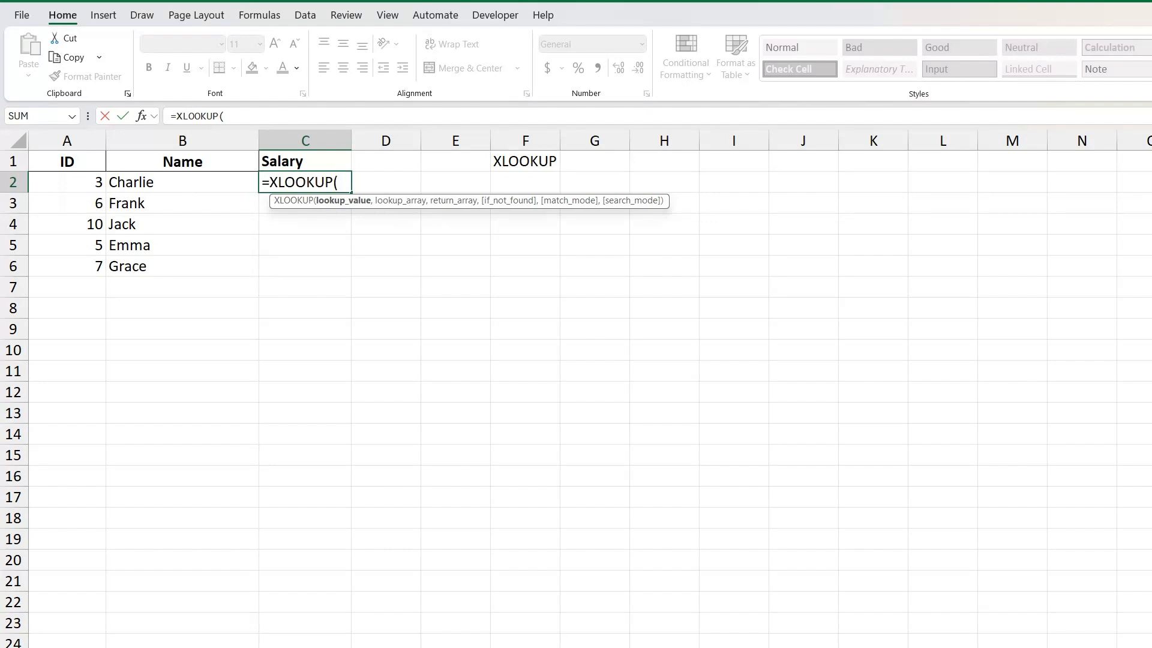
pyautogui.press('Left')
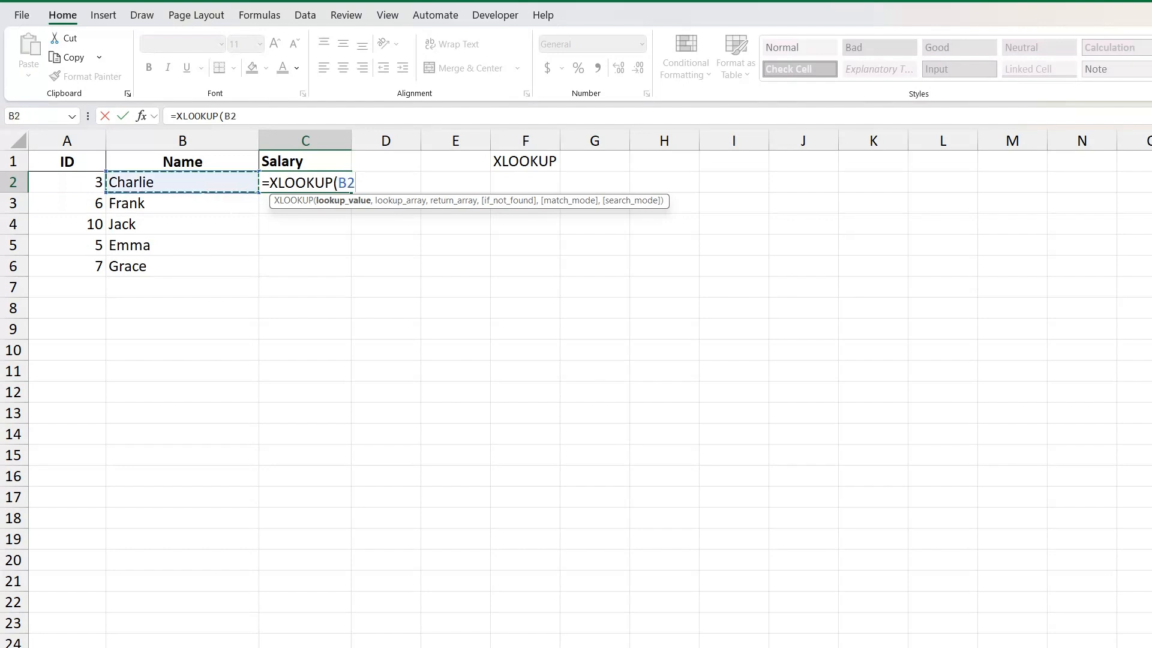
pyautogui.write(',')
# - Set the lookup array of the C2 XLOOKUP formula to the Name column, Employee_Data!B:B
pyautogui.hotkey('ctrl', 'pageup')
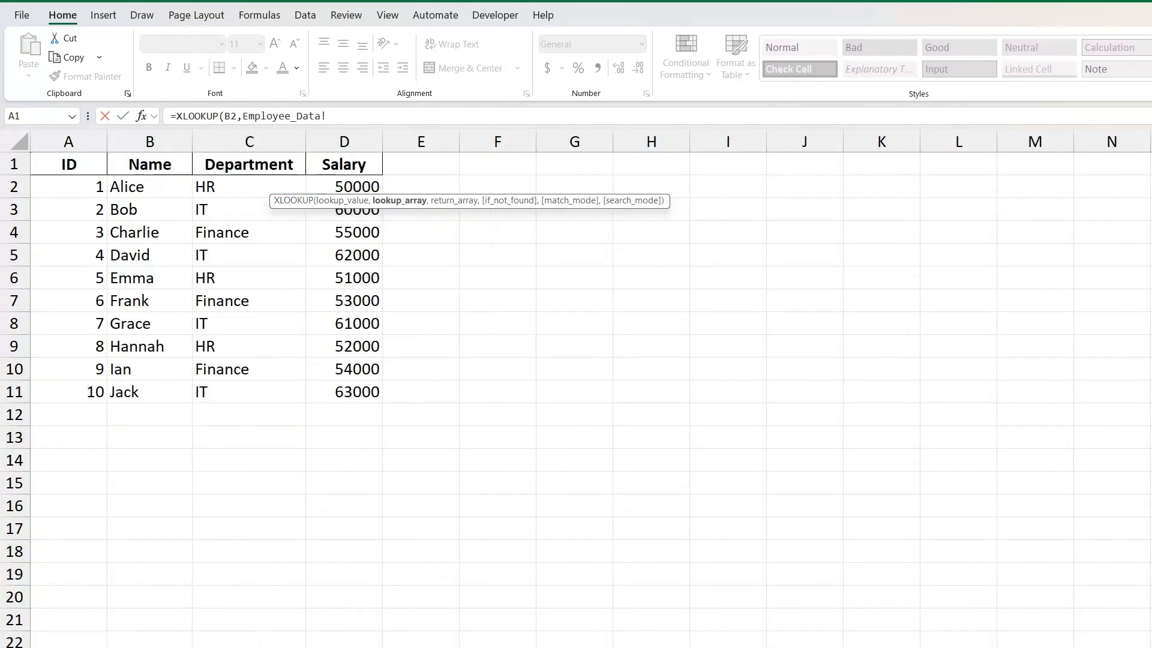
pyautogui.click(150, 142)
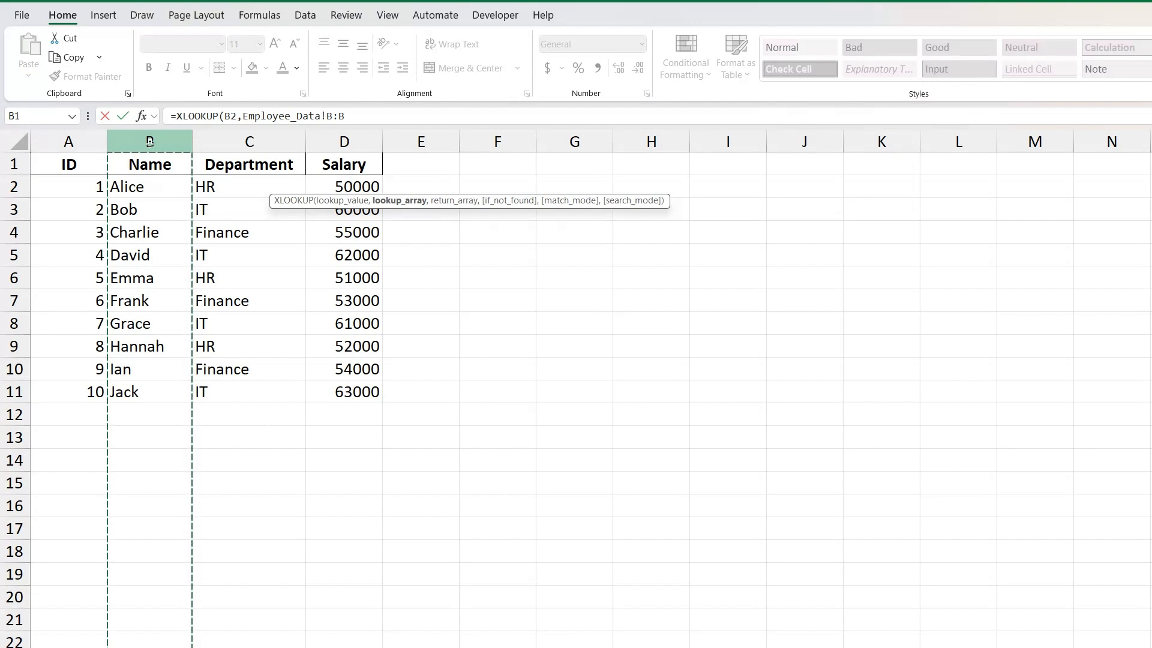
pyautogui.write(',')
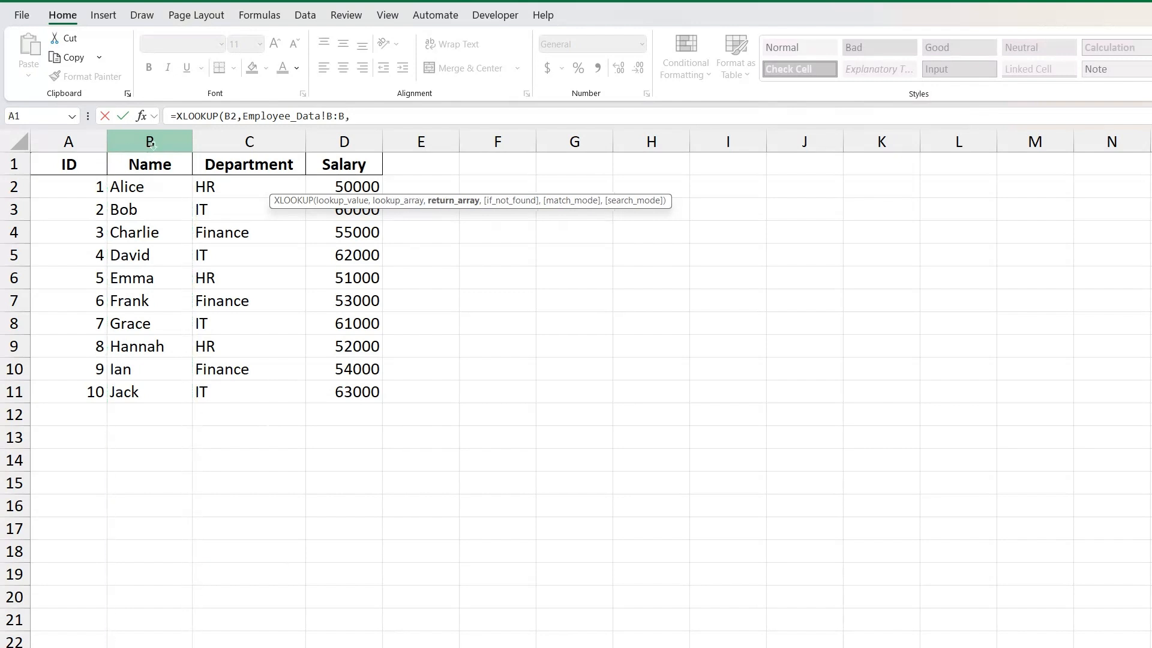
# - Set the return array of the C2 XLOOKUP formula to the Salary column, Employee_Data!D:D, and fill the formula down to C6
pyautogui.click(343, 142)
pyautogui.press('Return')
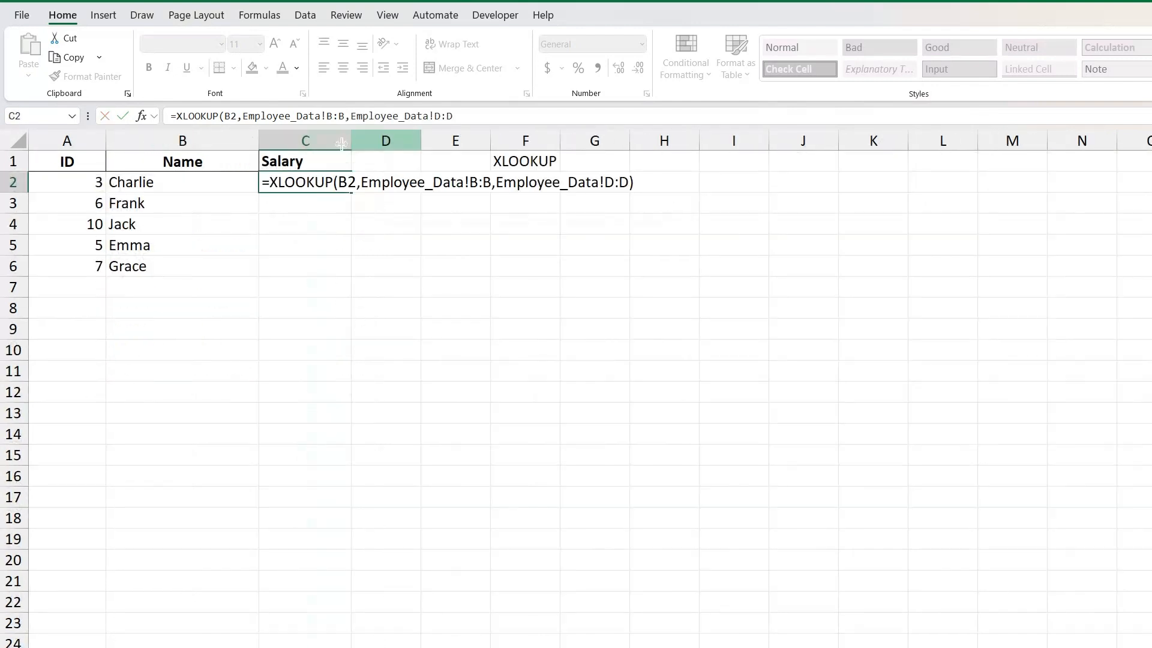
pyautogui.press('Up')
pyautogui.hotkey('shift', 'Down')
pyautogui.hotkey('shift', 'Down')
pyautogui.hotkey('shift', 'Down')
pyautogui.hotkey('shift', 'Down')
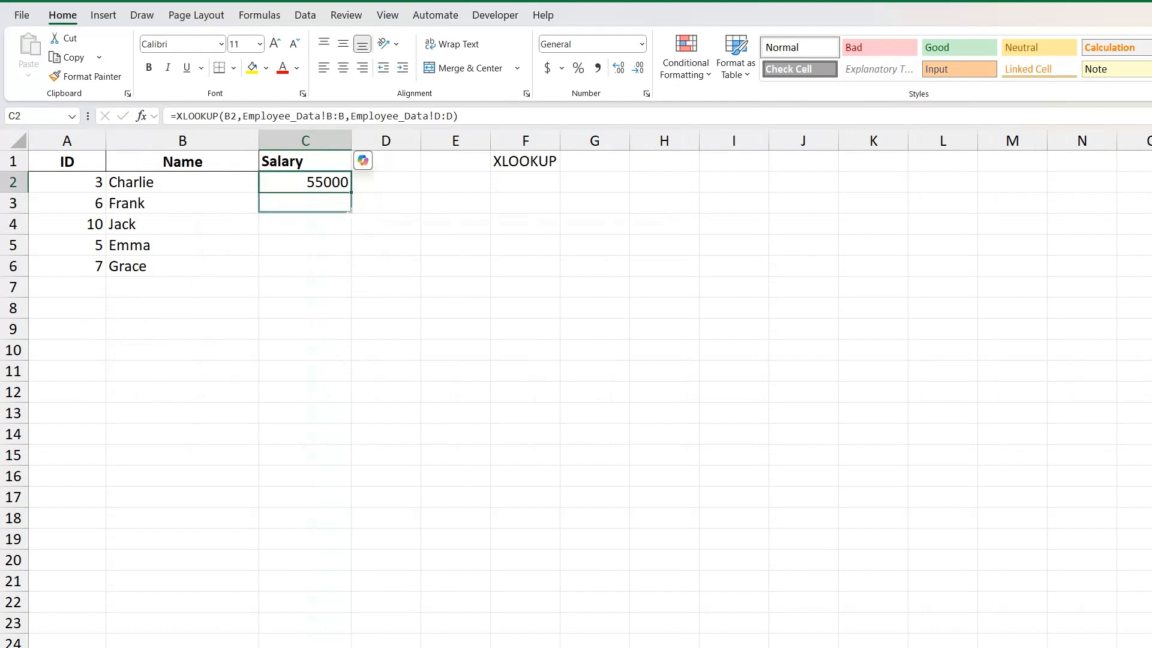
pyautogui.hotkey('ctrl', 'd')
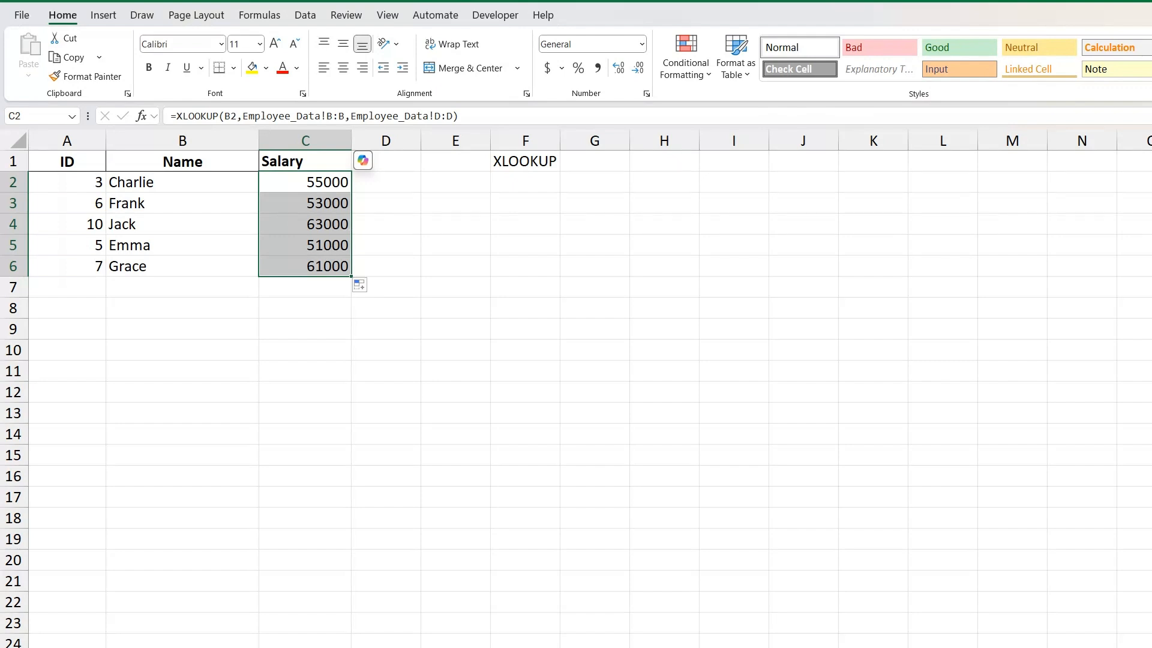
# - Copy the looked-up names in B2:B6 and paste them as values starting in A10
pyautogui.click(203, 246)
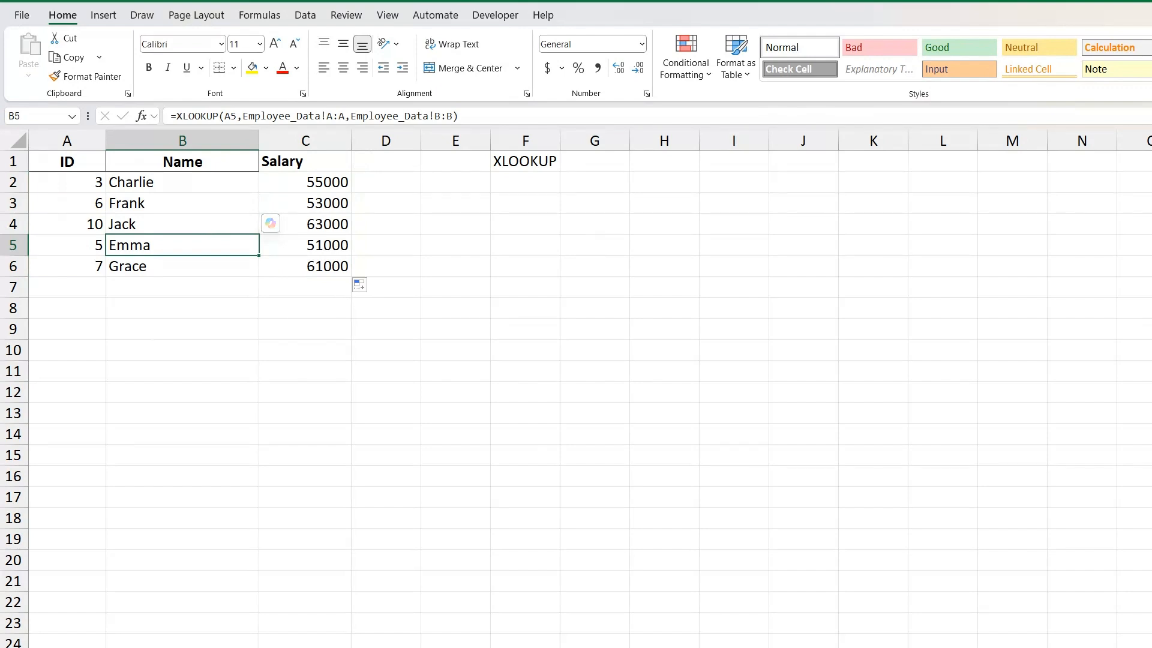
pyautogui.click(68, 329)
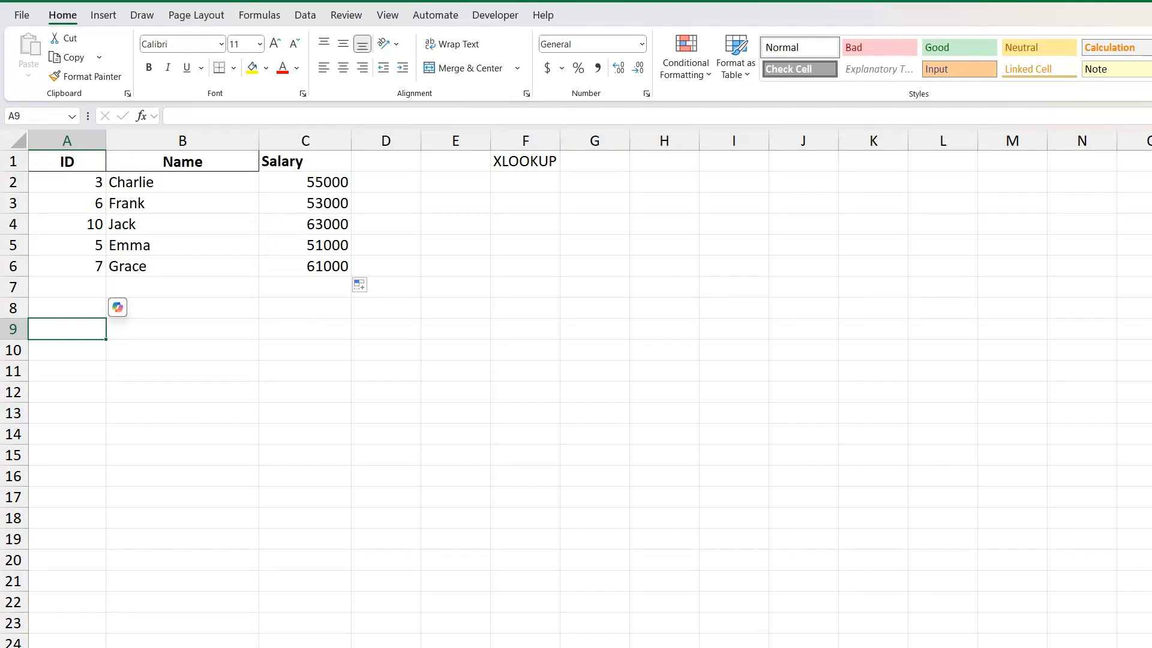
pyautogui.click(67, 351)
pyautogui.click(67, 330)
pyautogui.moveTo(150, 182); pyautogui.dragTo(150, 259)
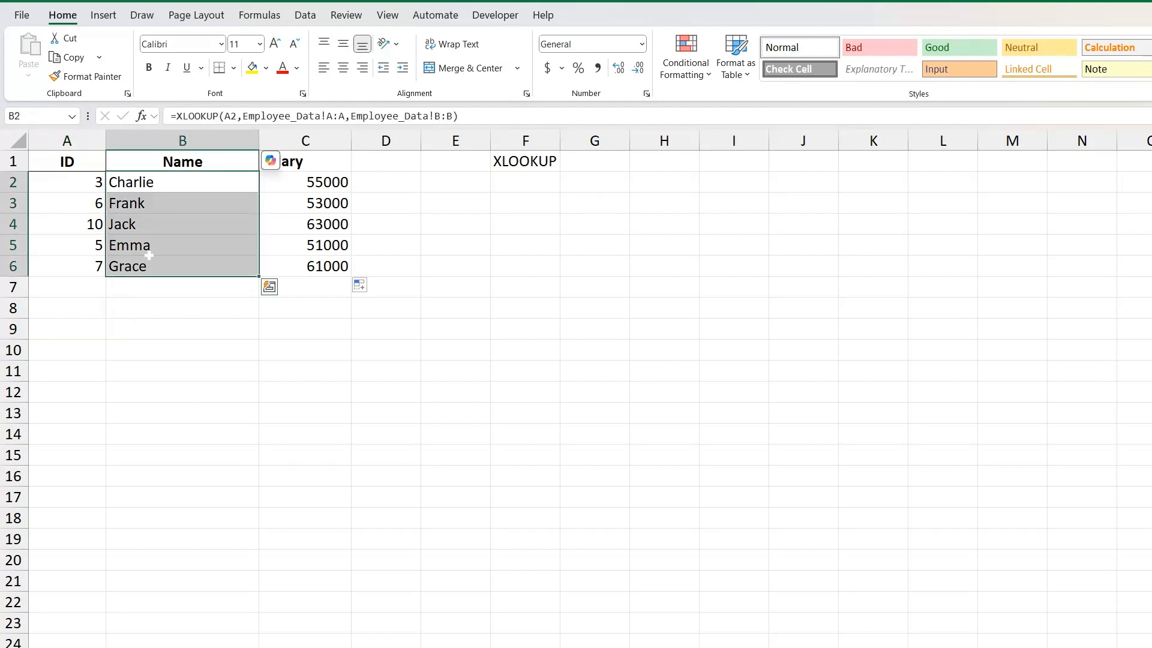
pyautogui.hotkey('ctrl', 'c')
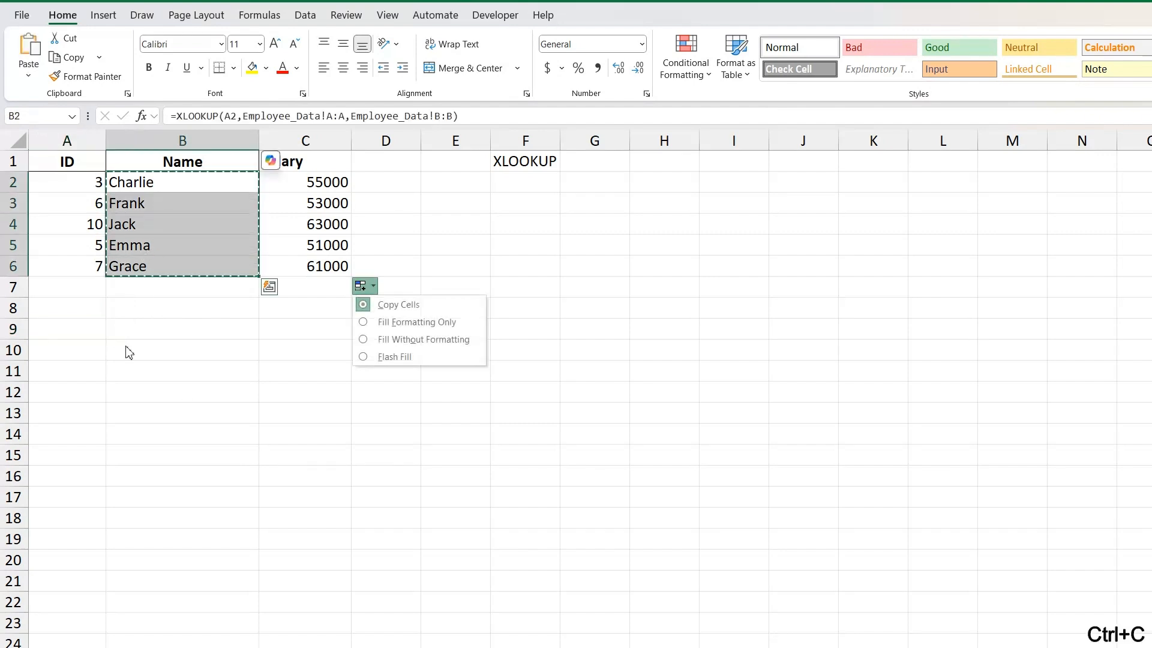
pyautogui.click(87, 350)
pyautogui.rightClick(87, 350)
pyautogui.click(146, 451)
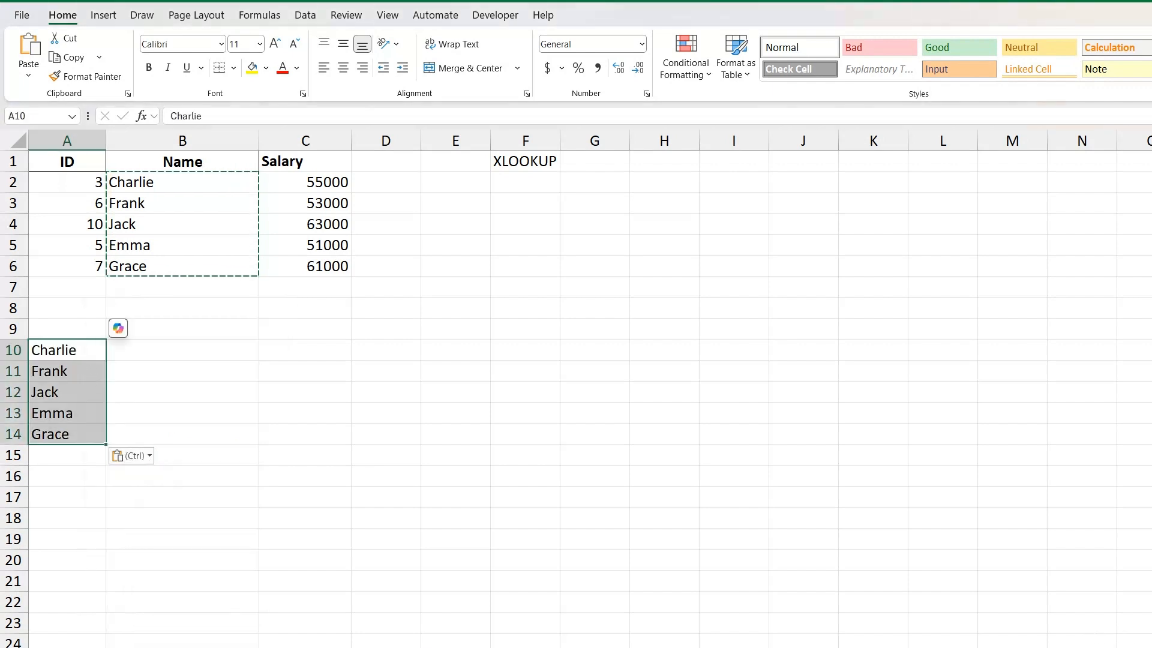
# - Enter the month headers January and February in B9 and C9, and extend the series through May in F9
pyautogui.press('Up')
pyautogui.press('Right')
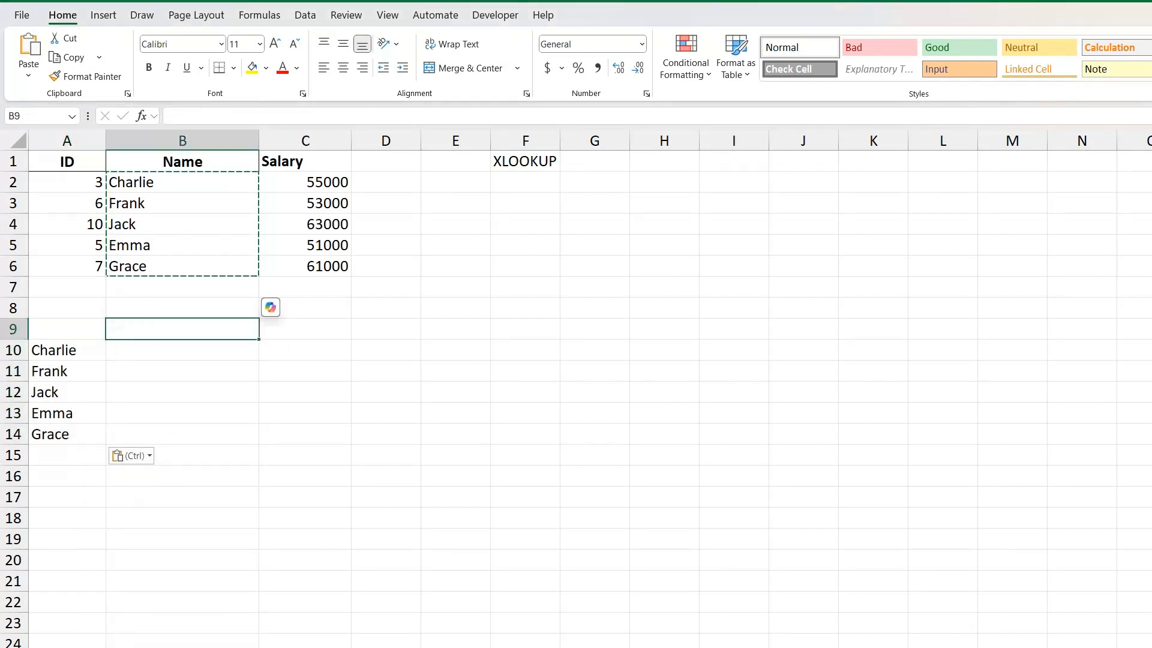
pyautogui.write('January')
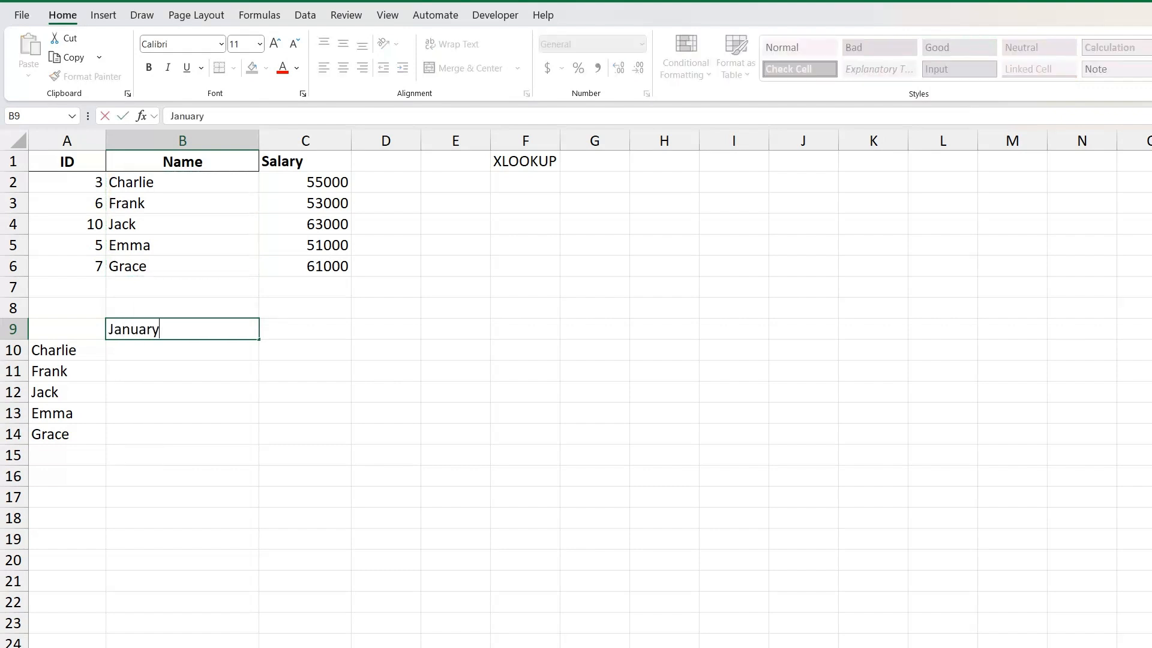
pyautogui.press('Tab')
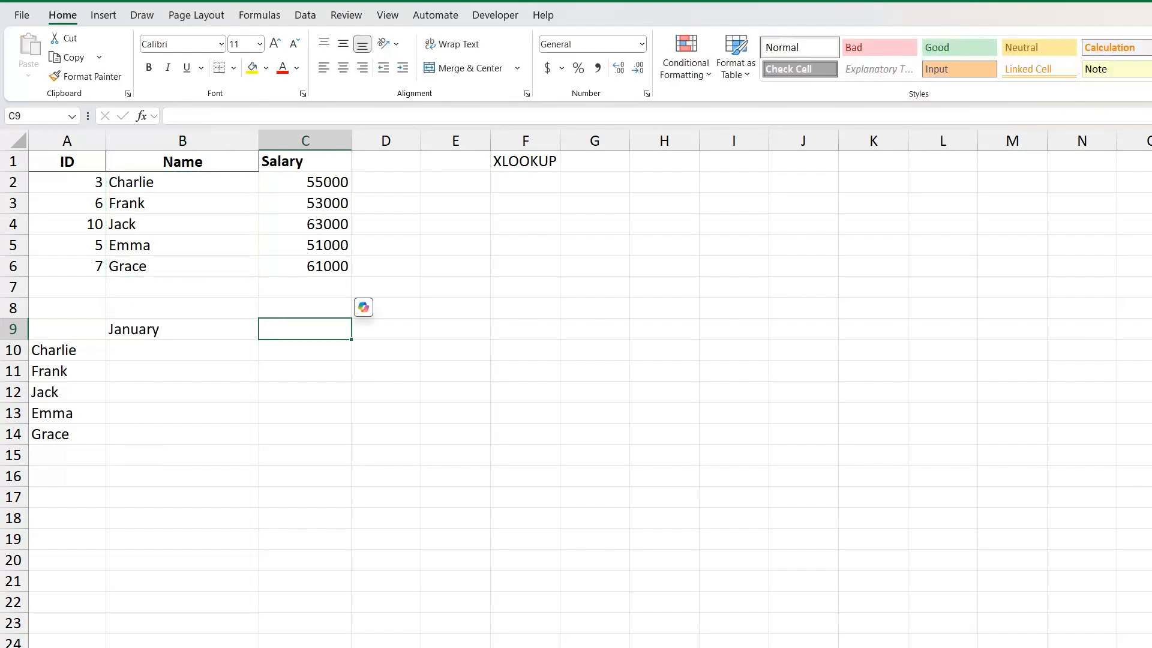
pyautogui.write('February')
pyautogui.press('Tab')
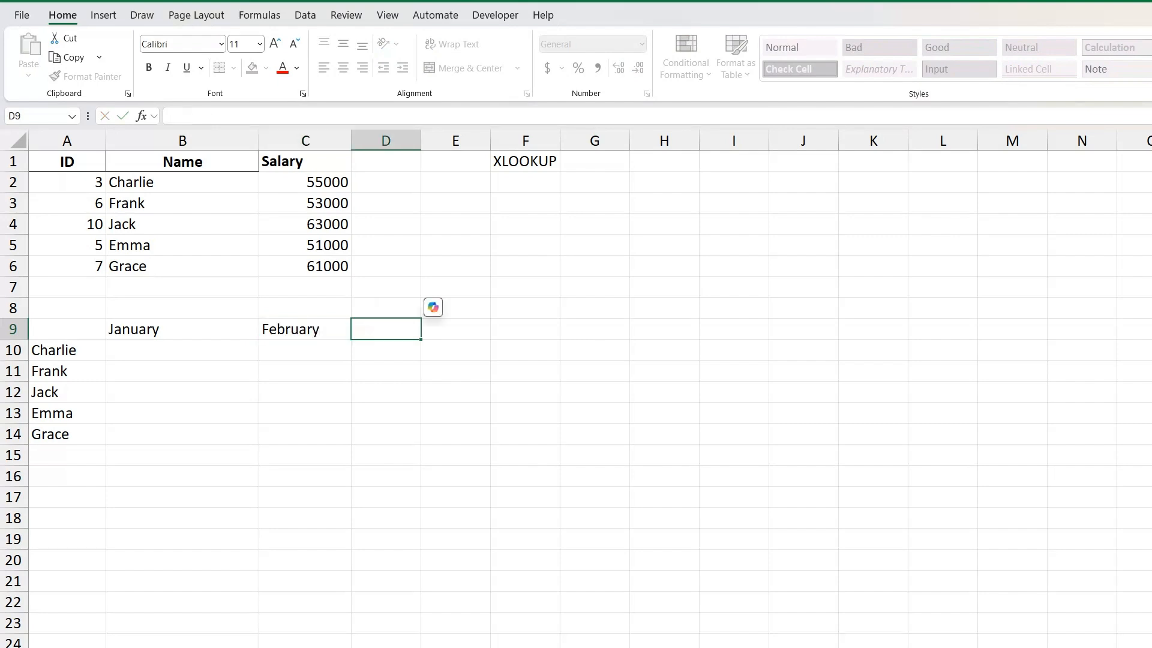
pyautogui.moveTo(352, 340); pyautogui.dragTo(513, 339)
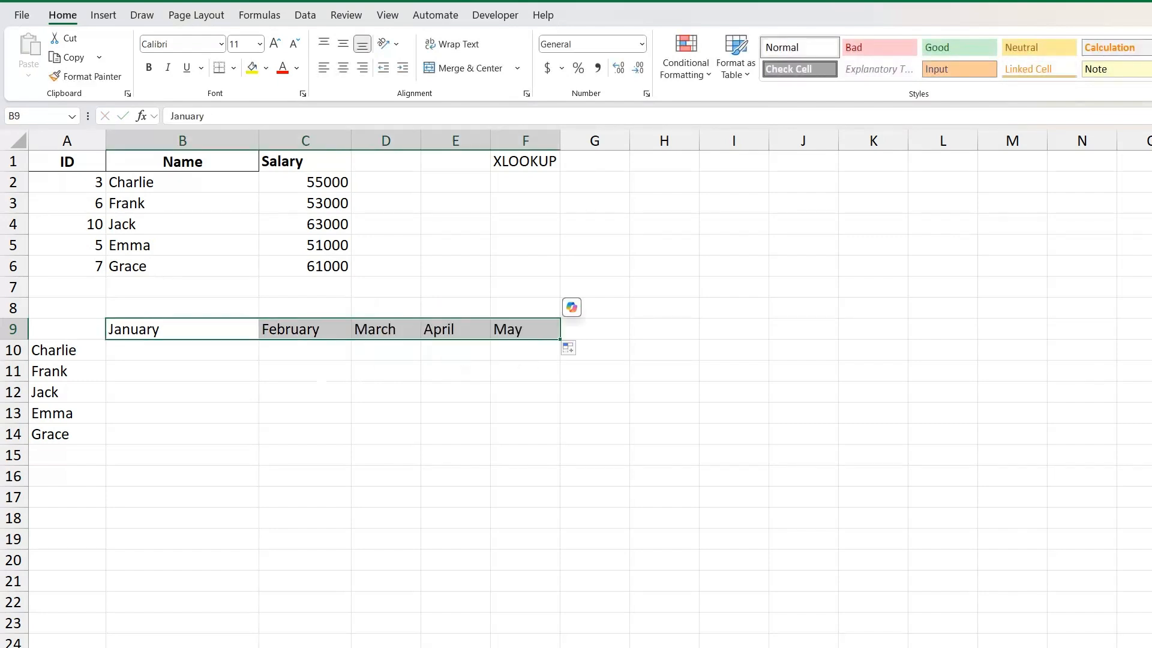
# - Narrow the Name column to about the width of the Salary column
pyautogui.click(183, 350)
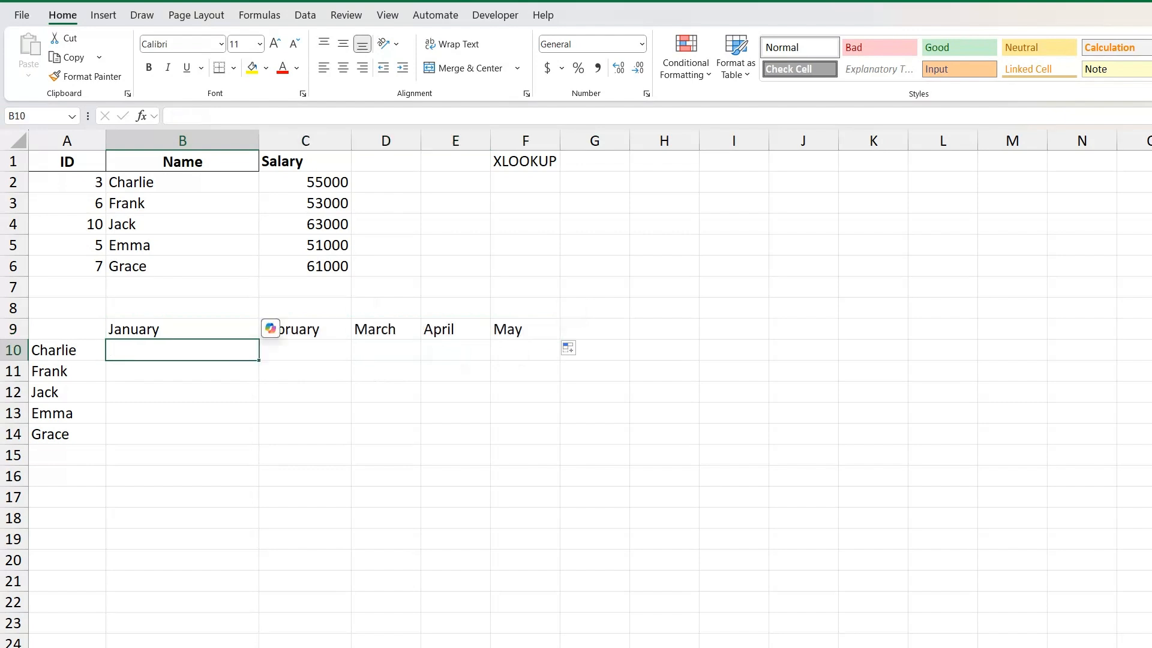
pyautogui.moveTo(182, 350); pyautogui.dragTo(516, 433)
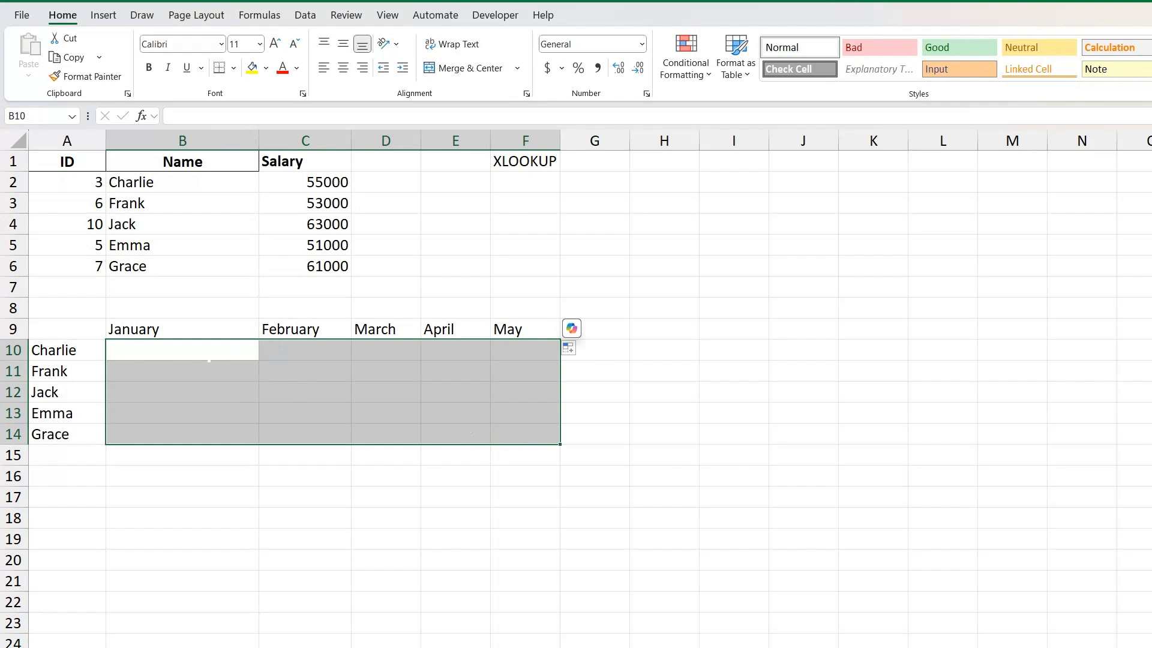
pyautogui.click(180, 350)
pyautogui.moveTo(66, 350); pyautogui.dragTo(89, 434)
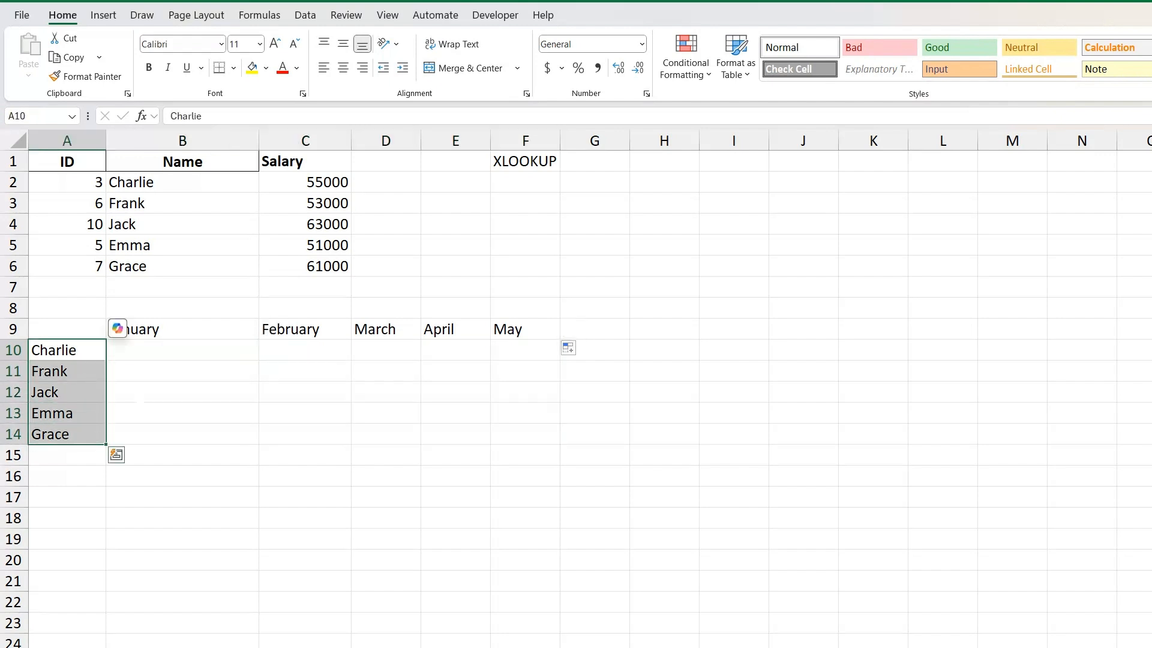
pyautogui.click(183, 350)
pyautogui.moveTo(258, 144); pyautogui.dragTo(199, 143)
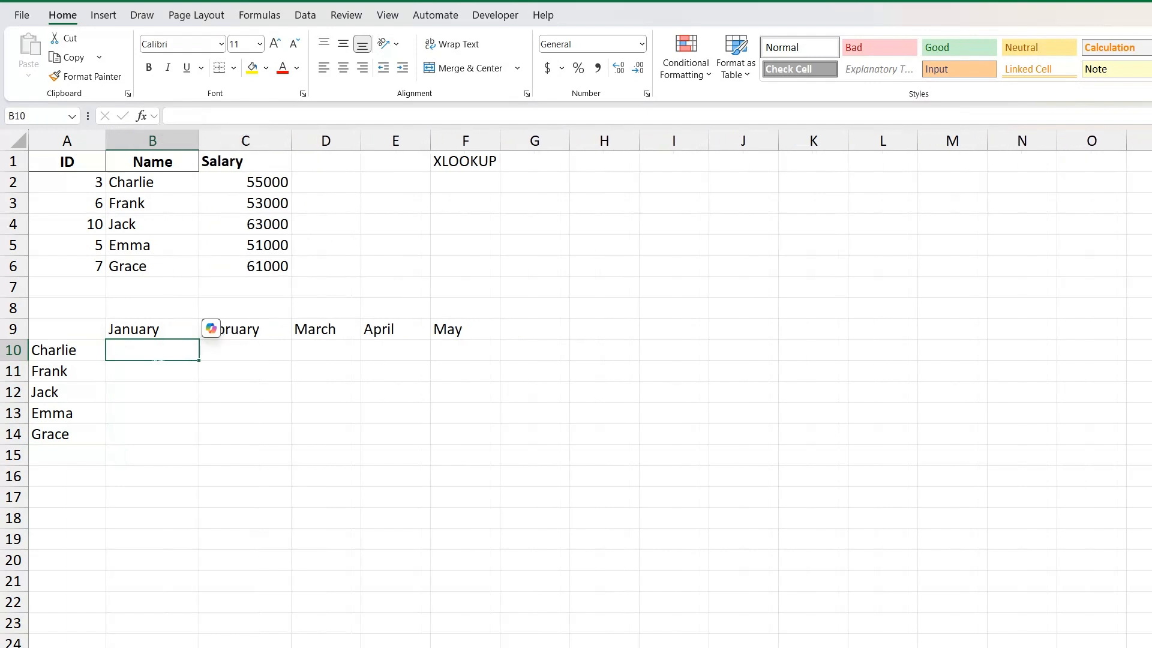
# - Enter =RANDBETWEEN(30000,65000) in B10 and fill it across the whole name-by-month grid, B10:F14
pyautogui.write('=ran')
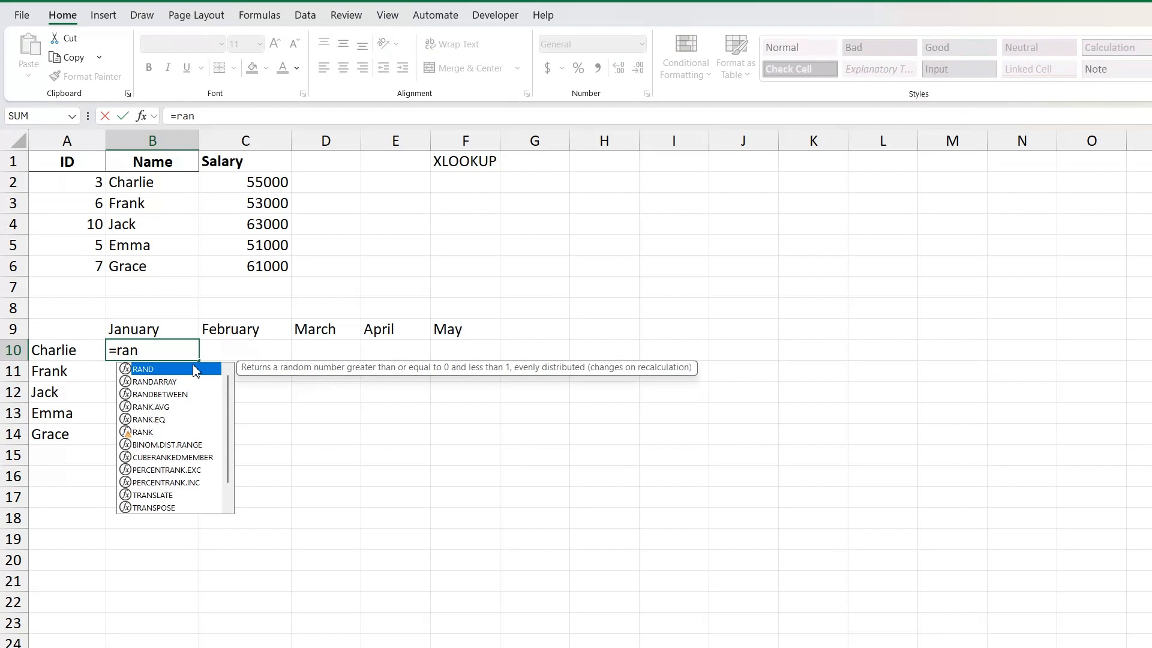
pyautogui.write('d')
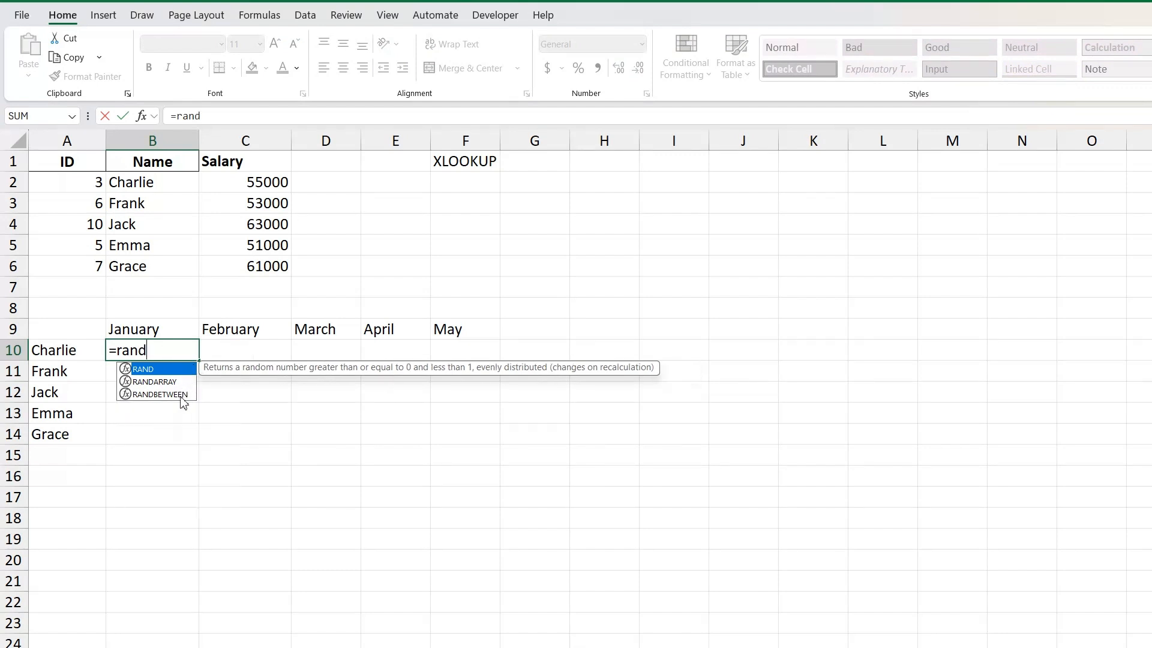
pyautogui.doubleClick(188, 395)
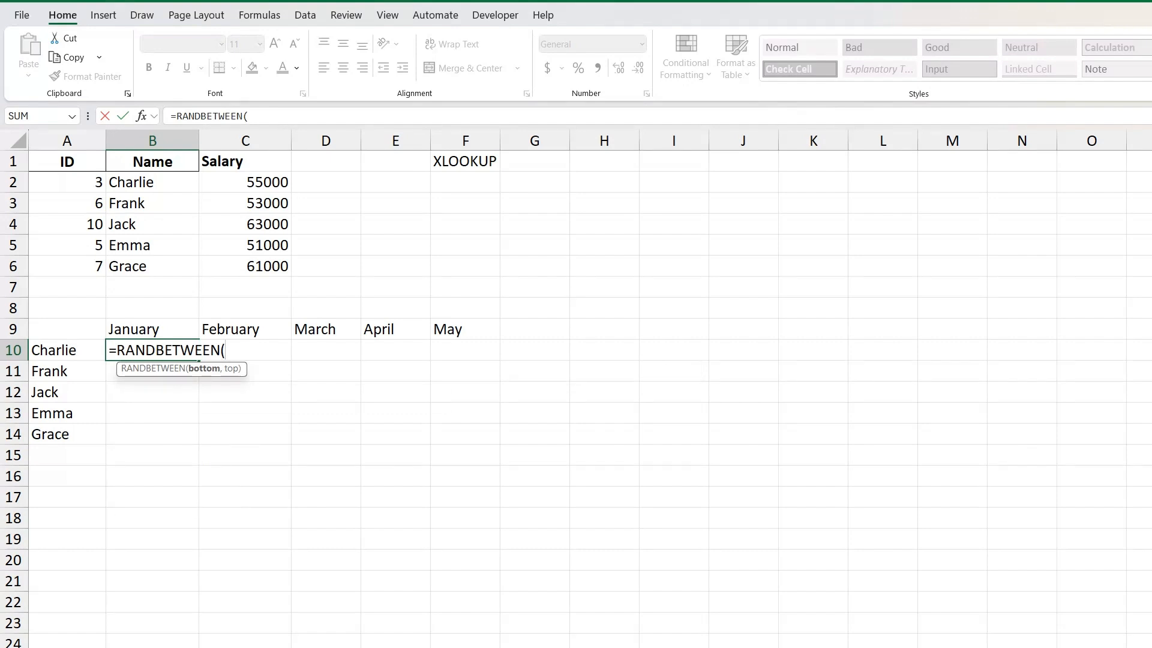
pyautogui.write('30000,')
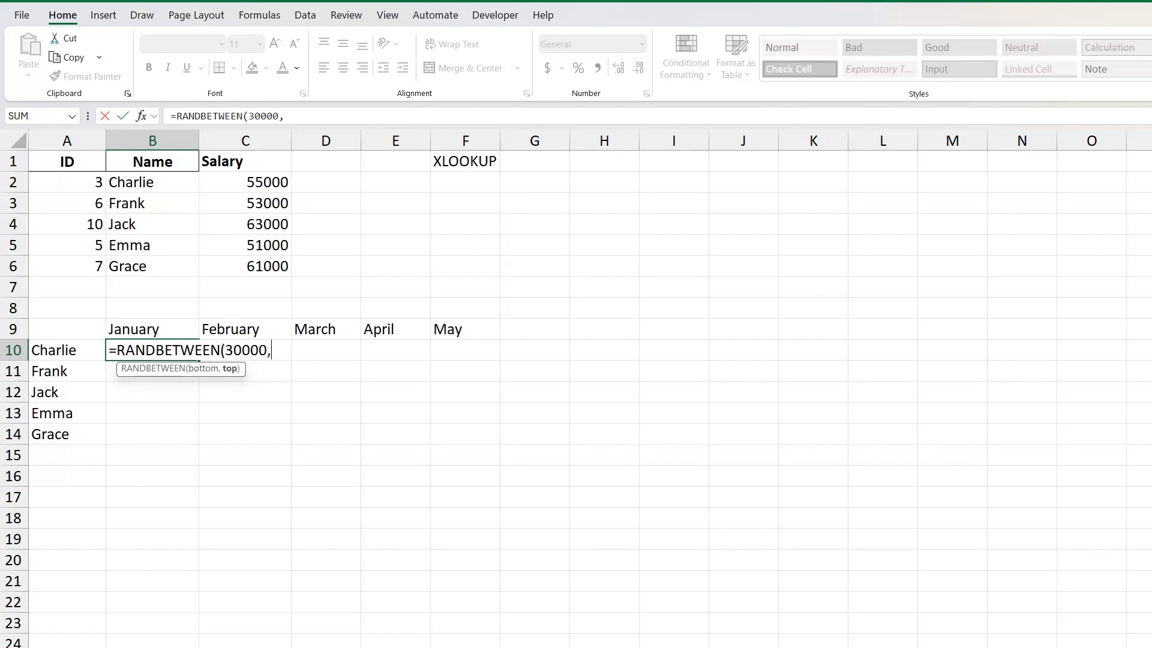
pyautogui.write('65000)')
pyautogui.press('Return')
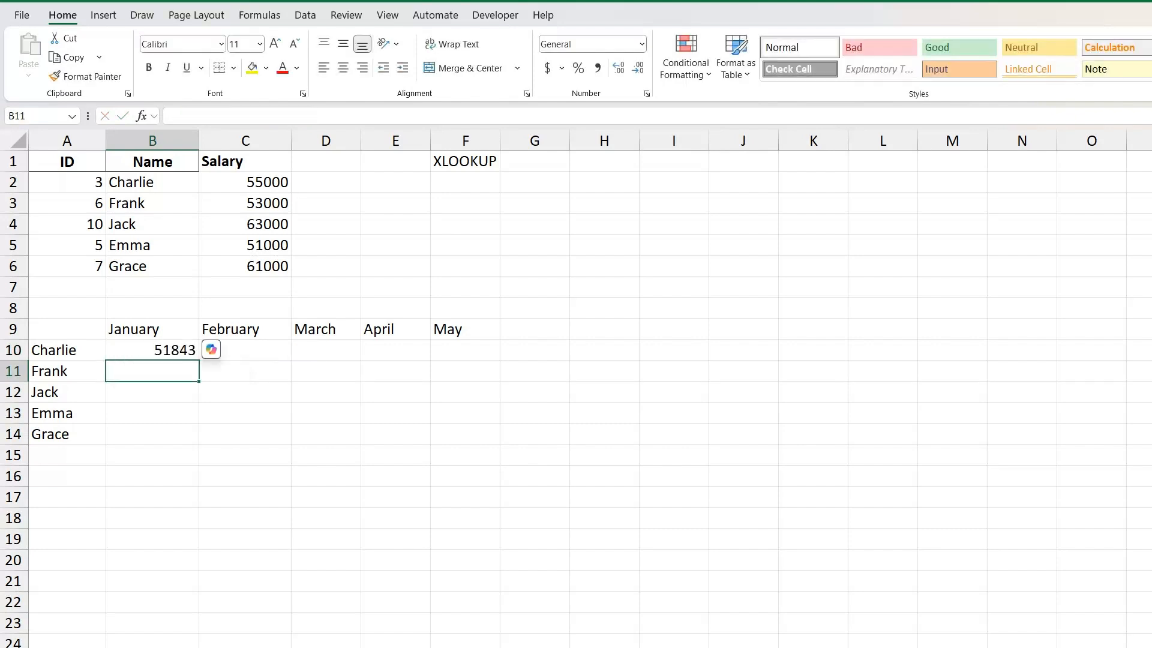
pyautogui.click(180, 350)
pyautogui.moveTo(198, 360); pyautogui.dragTo(499, 444)
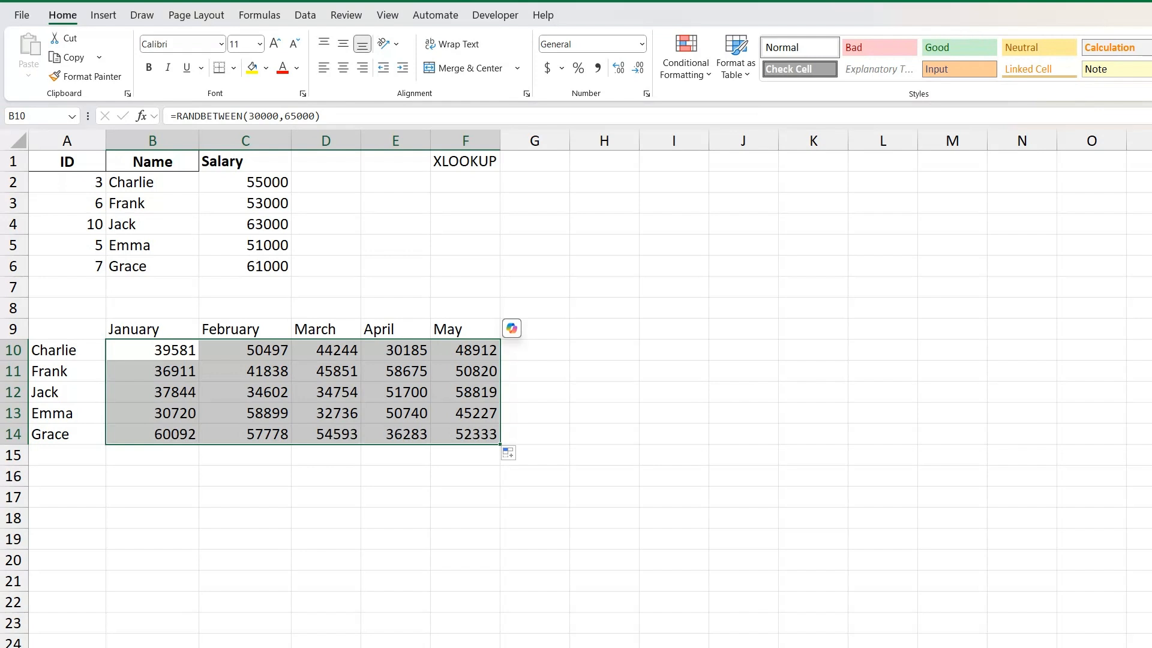
# - Apply all borders to the monthly table in A9:F14
pyautogui.click(150, 474)
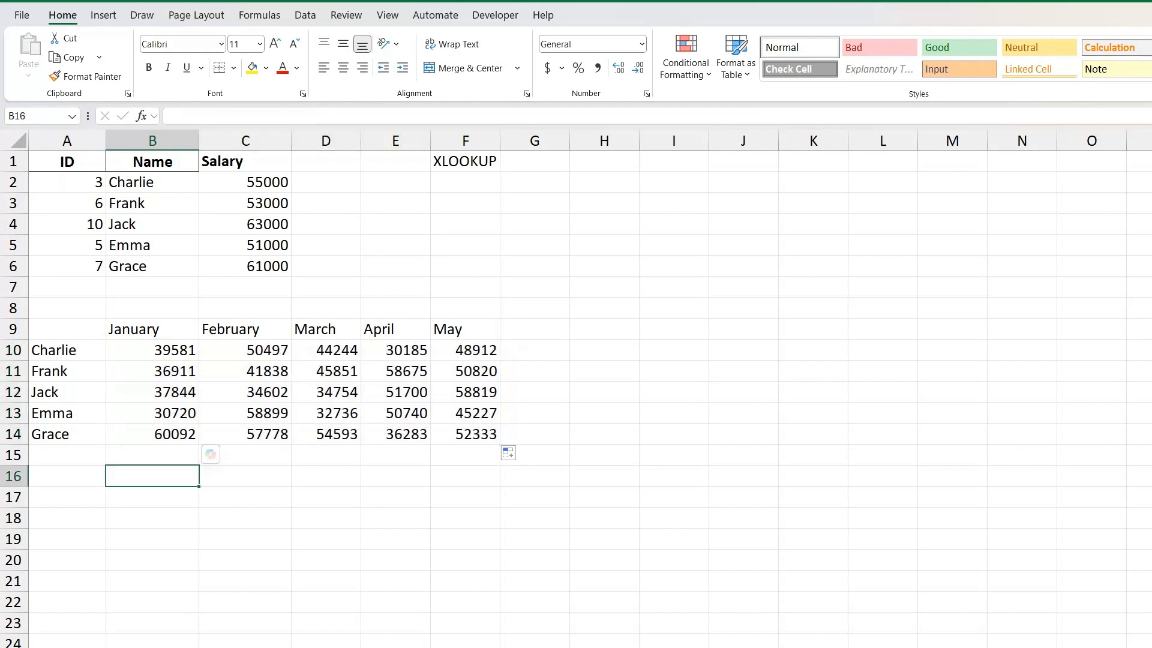
pyautogui.moveTo(66, 329); pyautogui.dragTo(497, 439)
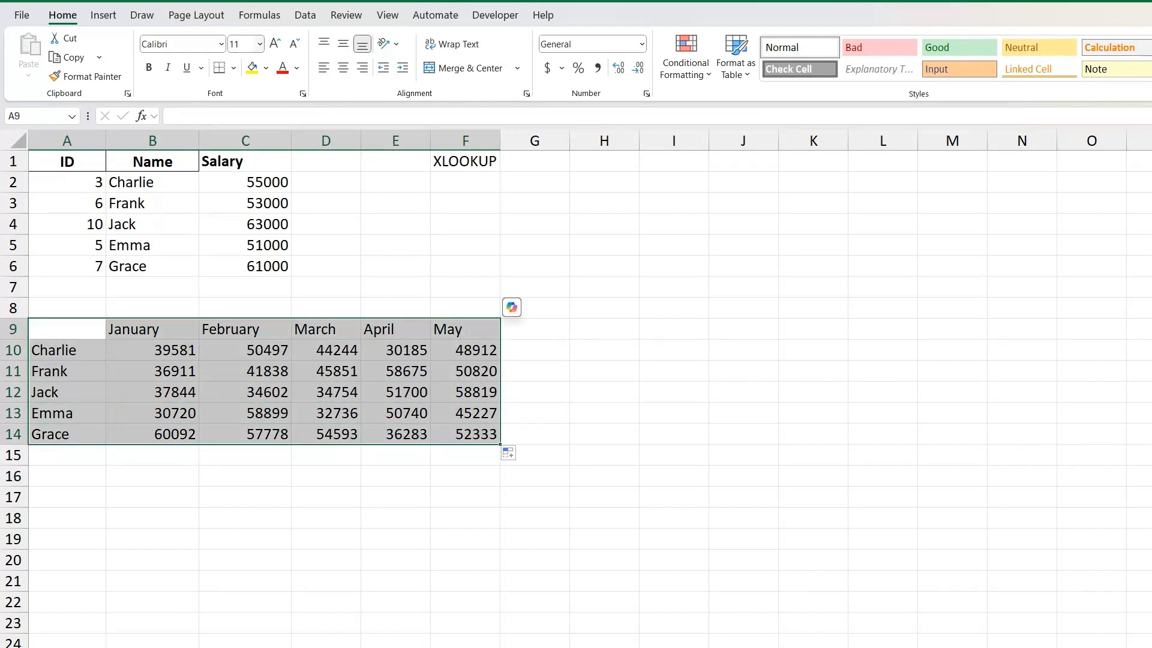
pyautogui.click(233, 68)
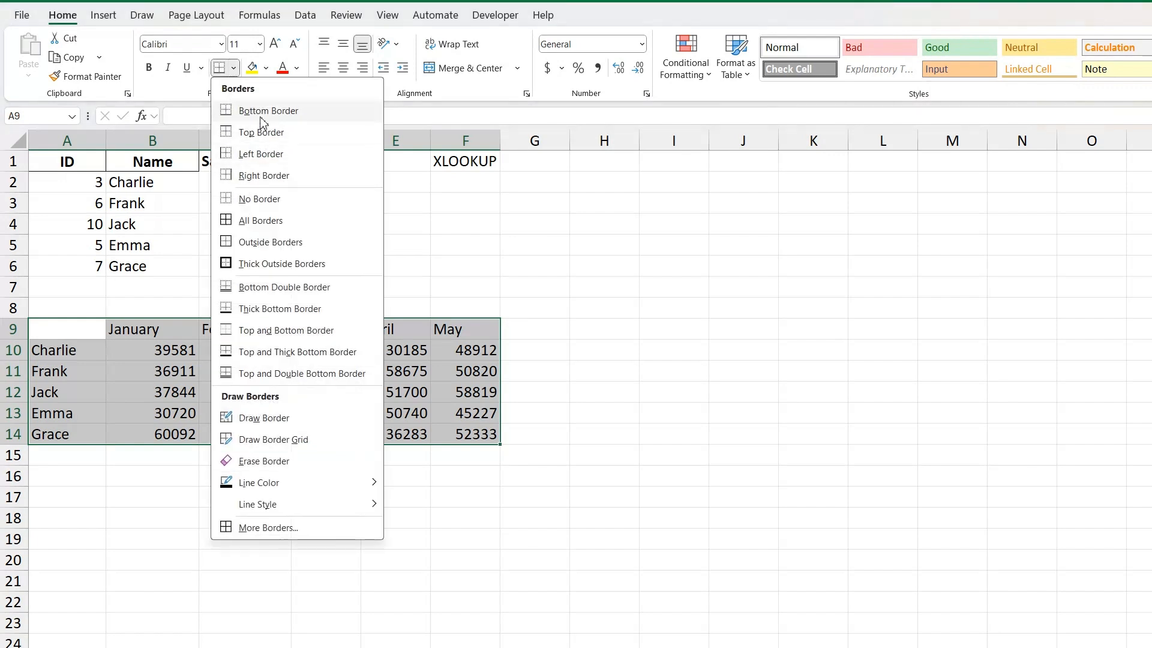
pyautogui.click(264, 221)
pyautogui.click(458, 201)
pyautogui.click(461, 162)
pyautogui.click(461, 245)
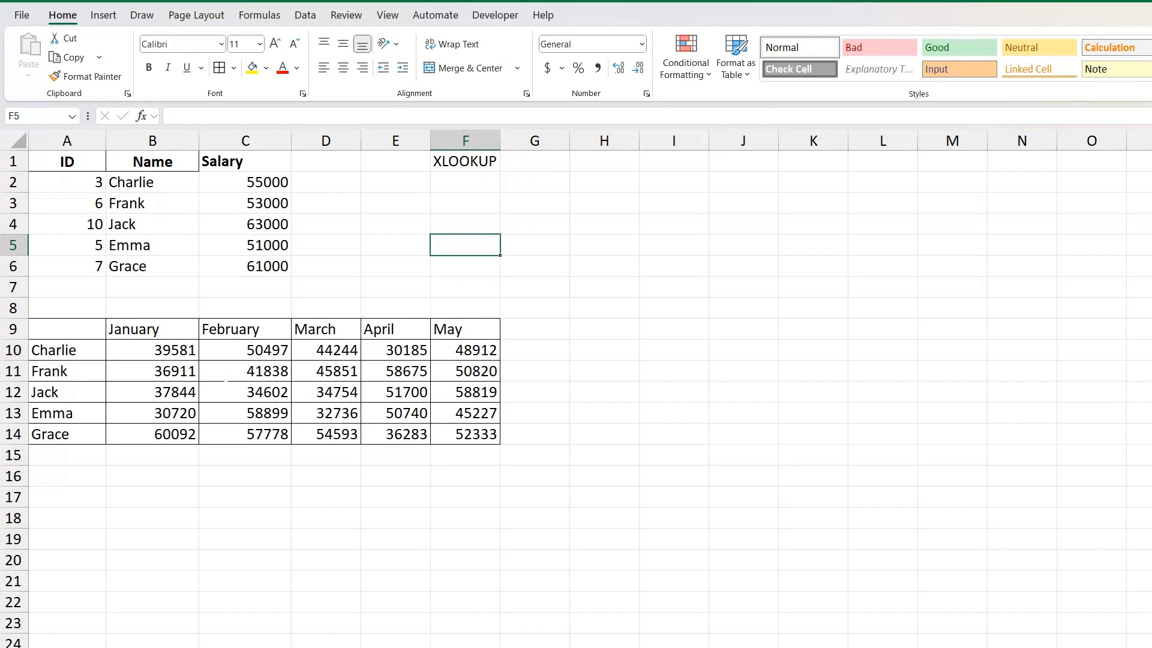
pyautogui.click(67, 350)
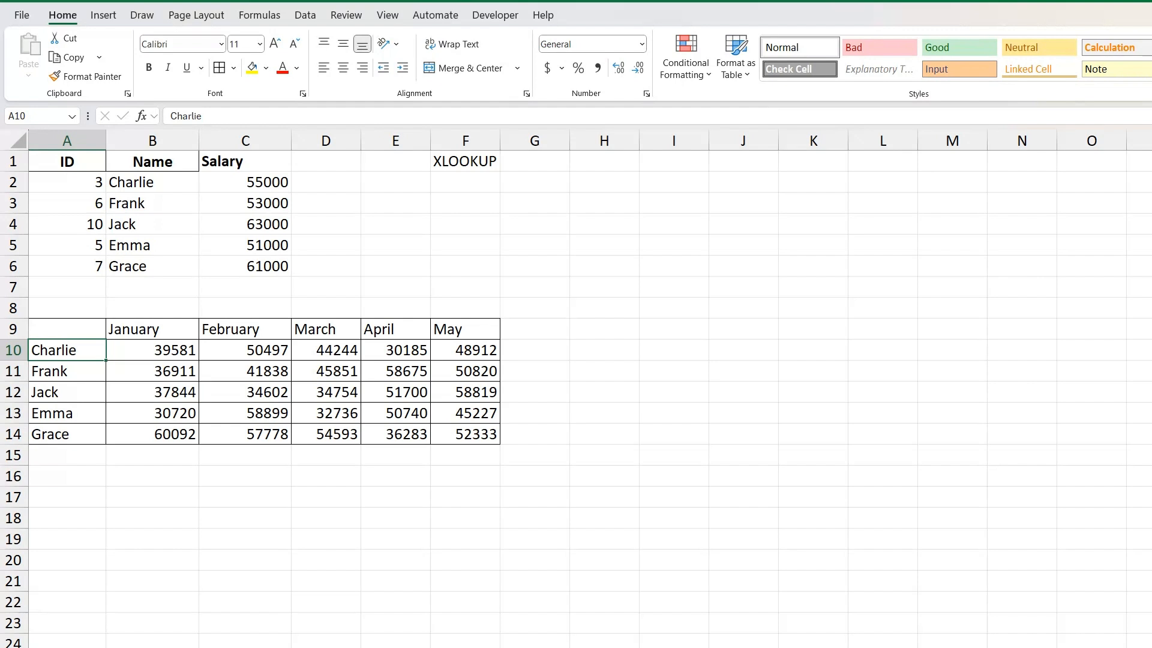
pyautogui.click(152, 476)
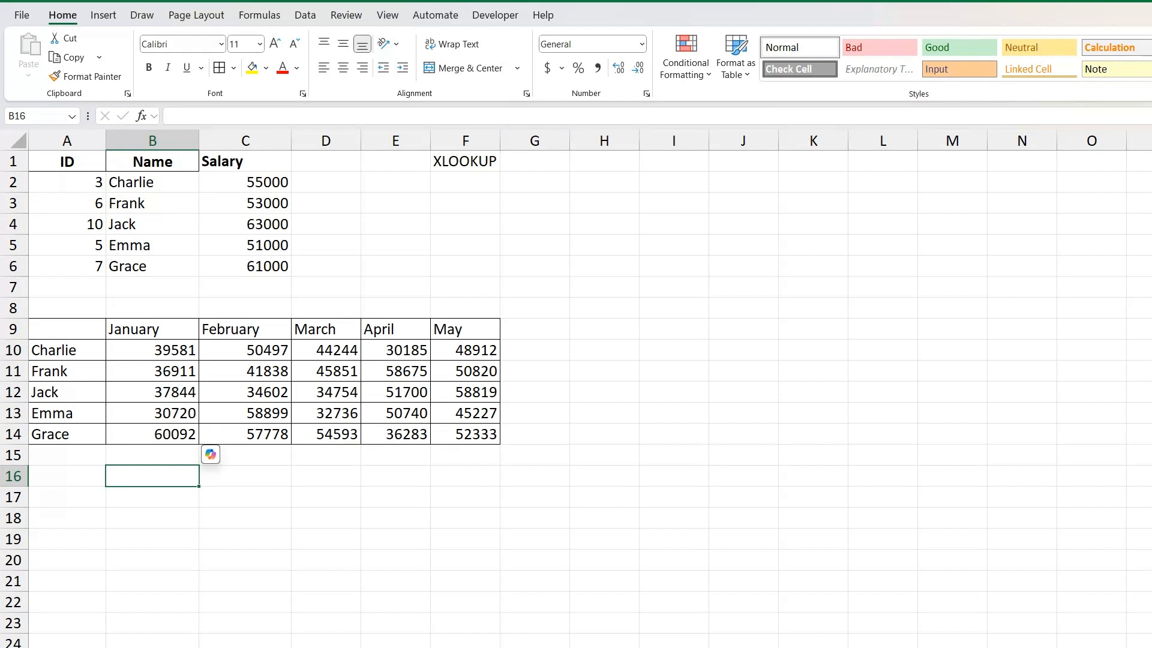
pyautogui.write('Jack')
pyautogui.press('Return')
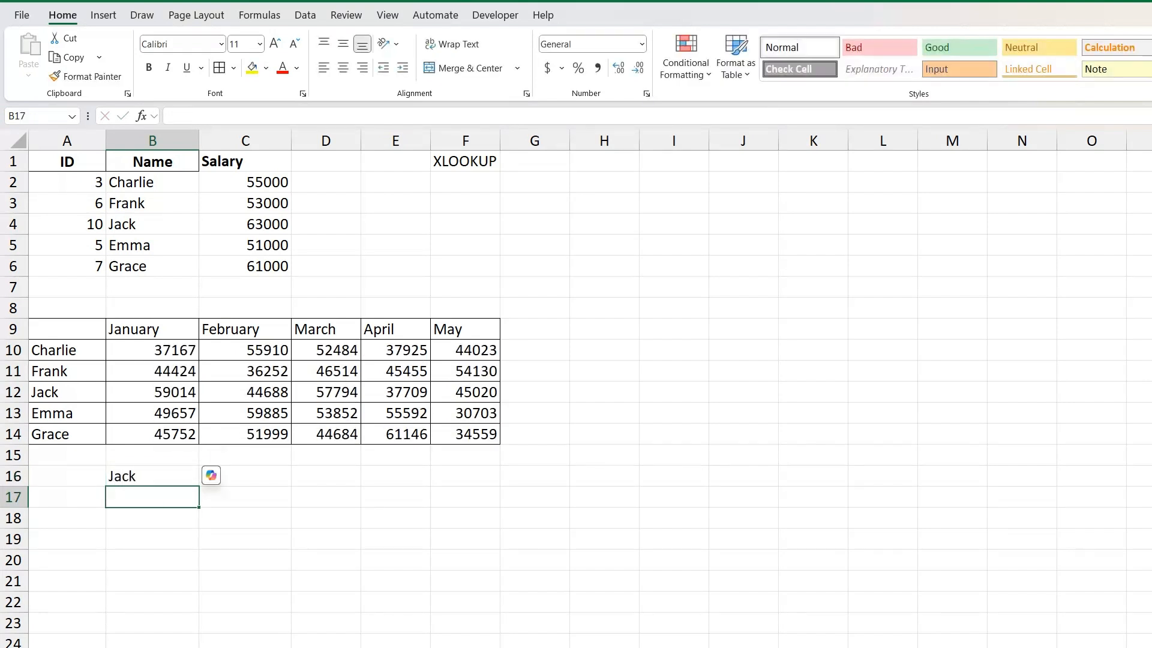
pyautogui.hotkey('ctrl', 'z')
# - Replace the random-number formulas in B10:F14 with their static values by copying the range and pasting values over it
pyautogui.moveTo(174, 350); pyautogui.dragTo(473, 434)
pyautogui.hotkey('ctrl', 'c')
pyautogui.rightClick(192, 372)
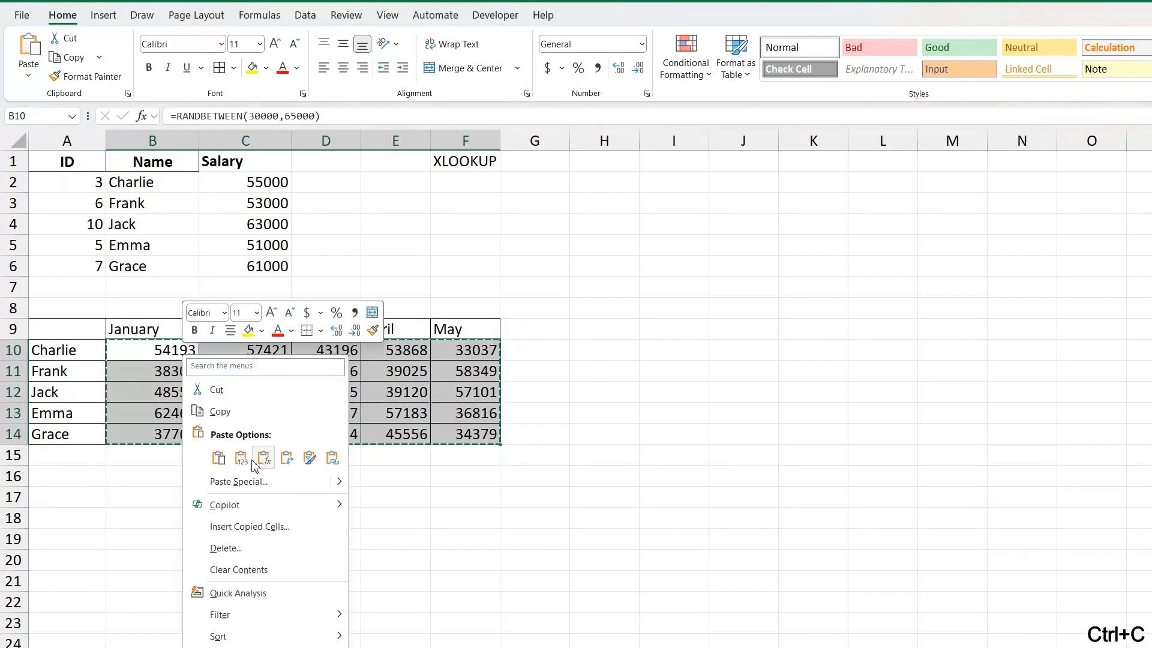
pyautogui.click(239, 460)
pyautogui.click(167, 483)
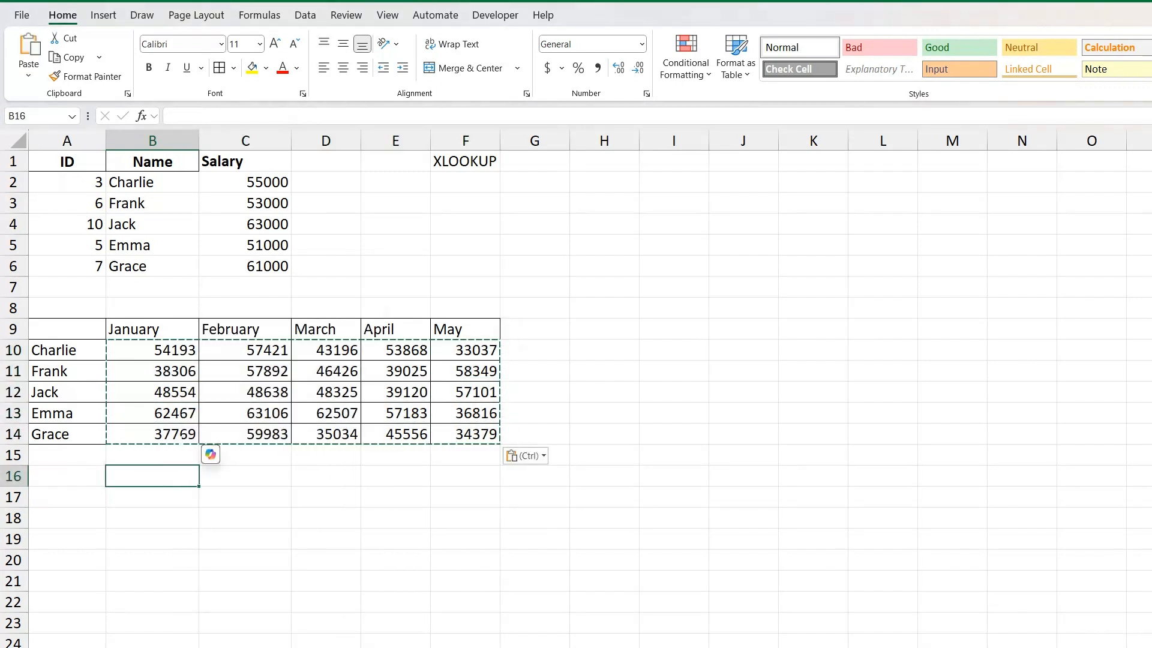
# - Format the monthly figures in B10:F14 as dollar accounting amounts without decimal places
pyautogui.moveTo(174, 349); pyautogui.dragTo(440, 436)
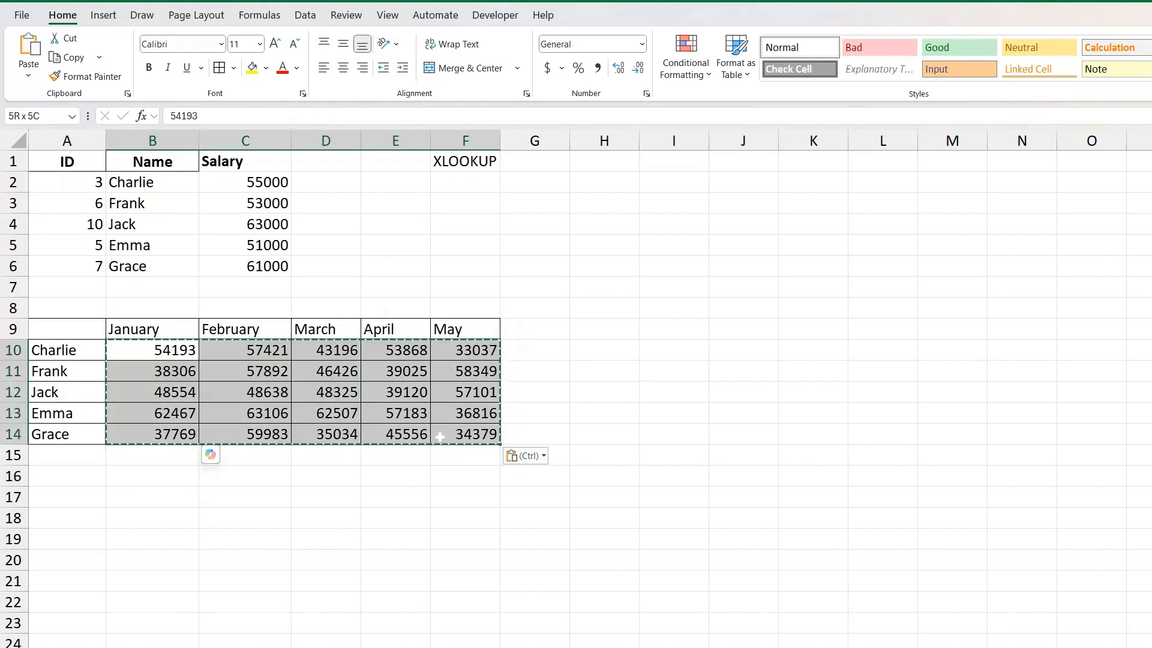
pyautogui.click(548, 68)
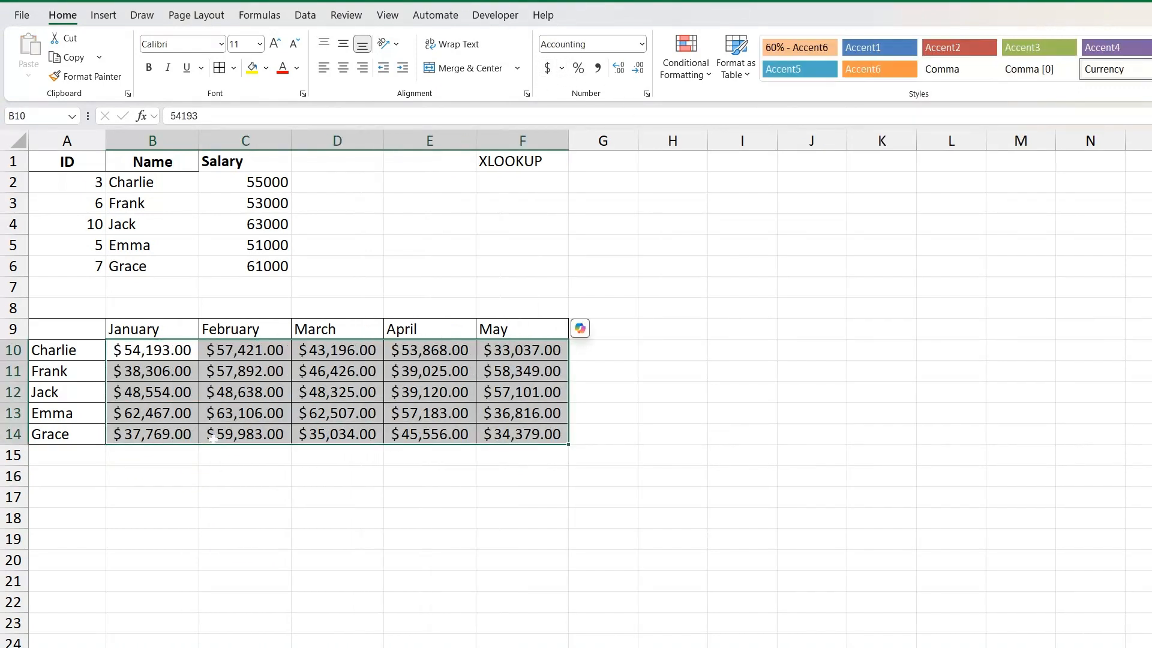
pyautogui.click(637, 68)
pyautogui.click(637, 68)
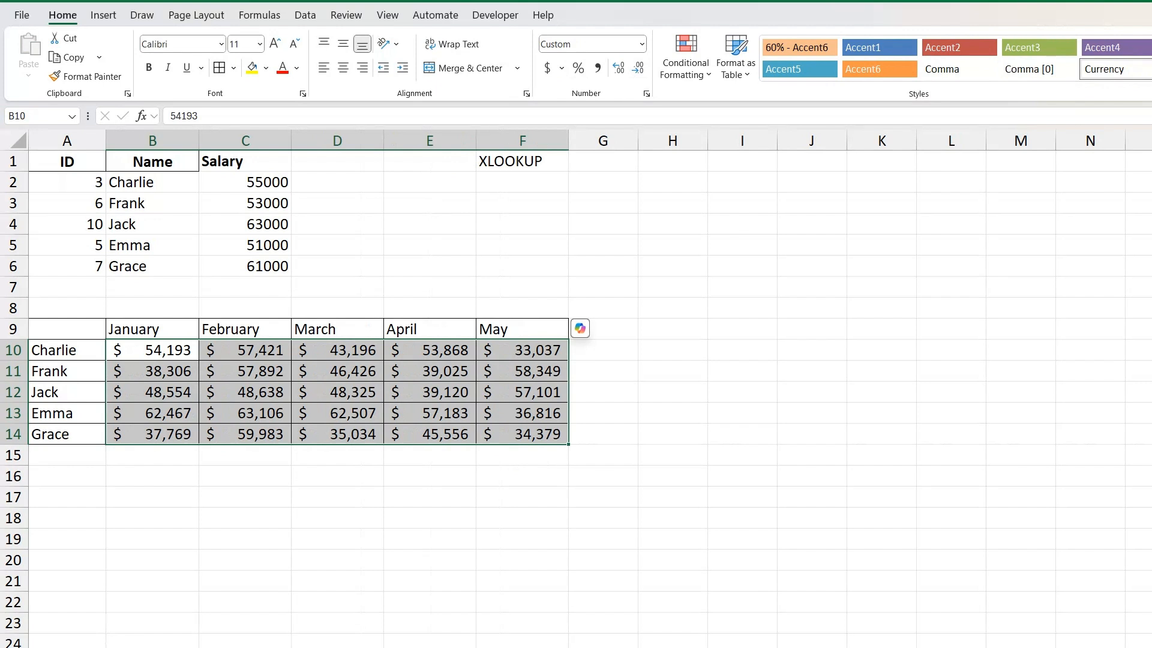
# - Set May as the lookup month in B17 and begin an XLOOKUP in C17 that searches for B16 in A10:A14
pyautogui.click(153, 496)
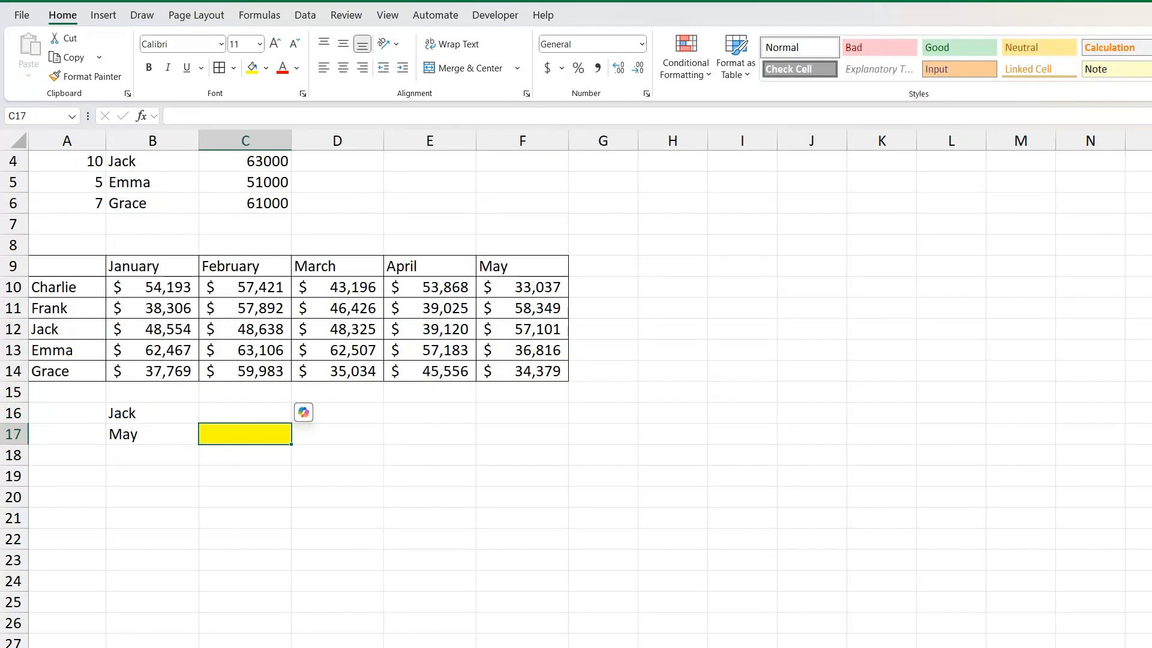
pyautogui.write('=xlo')
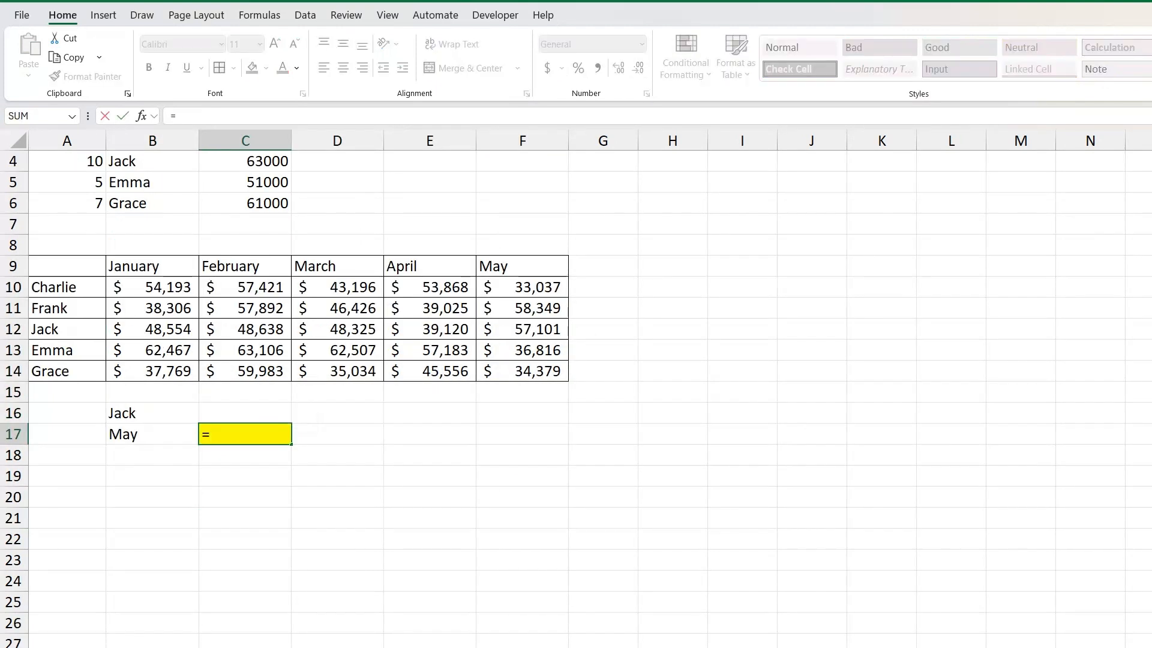
pyautogui.press('Tab')
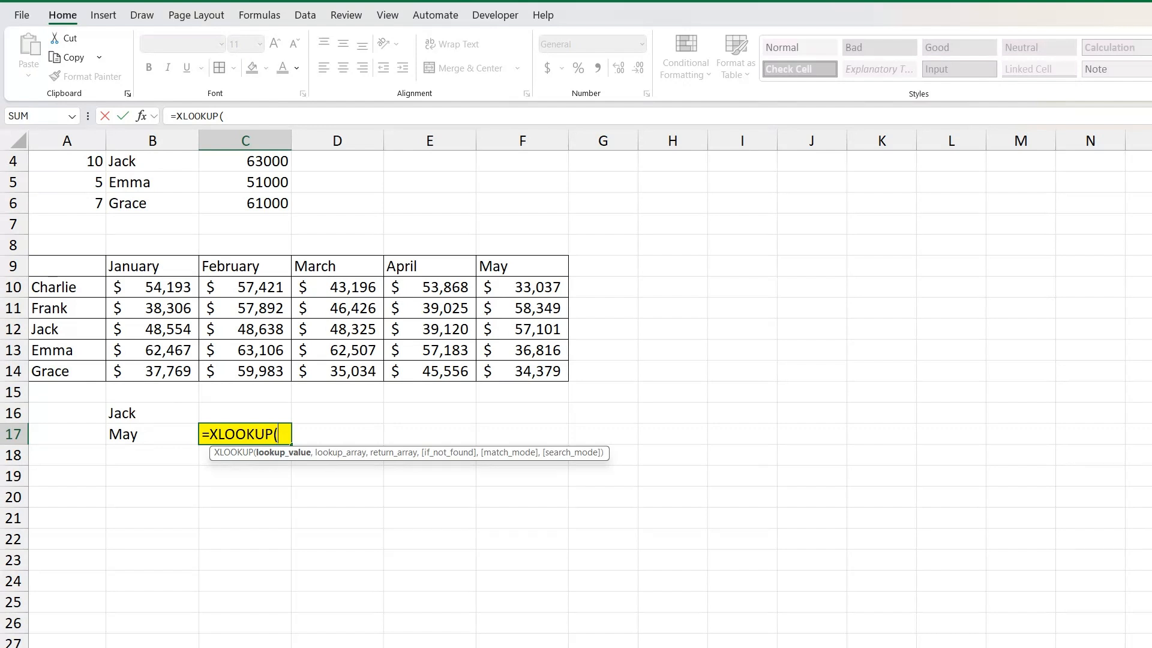
pyautogui.click(148, 414)
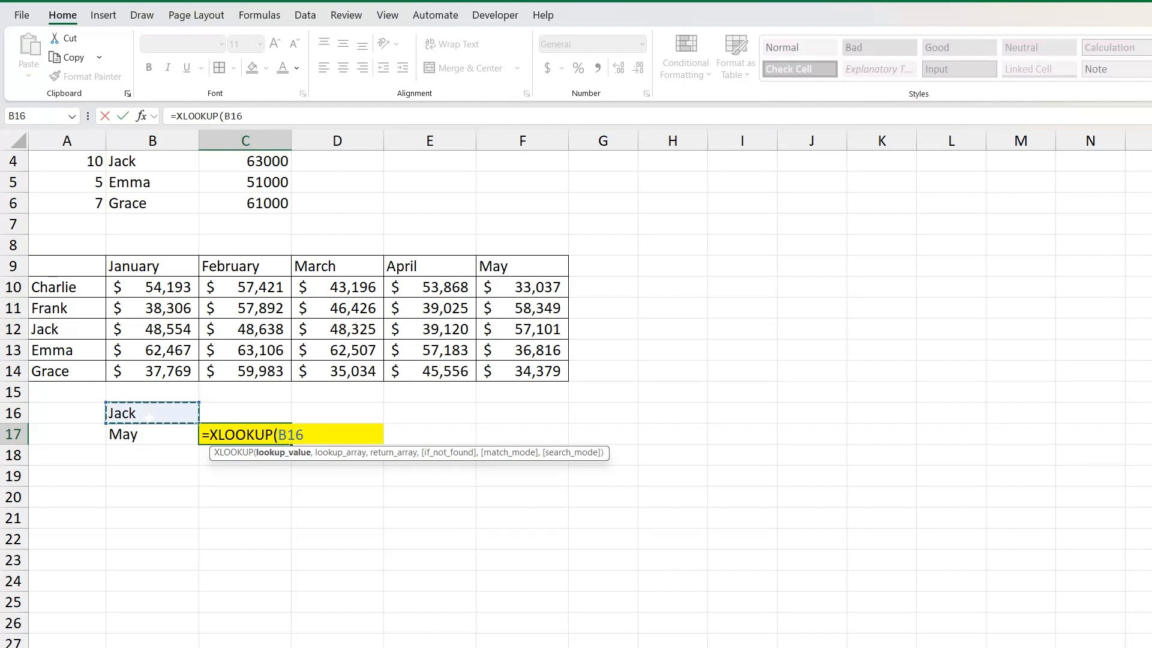
pyautogui.write(',')
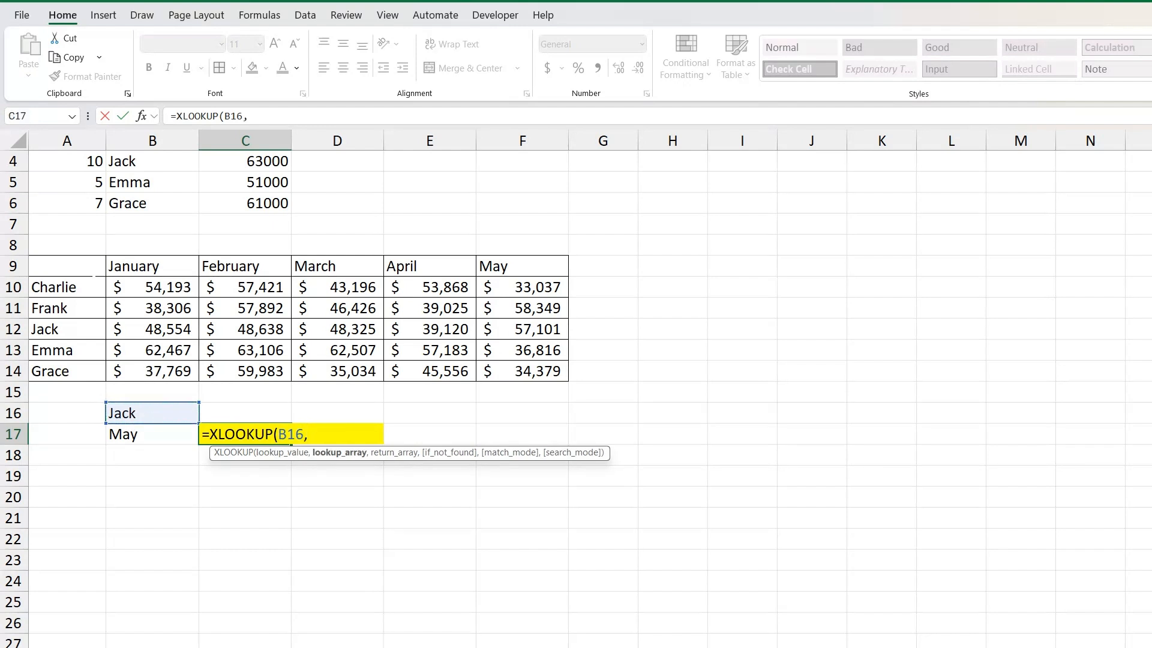
pyautogui.moveTo(66, 286); pyautogui.dragTo(82, 371)
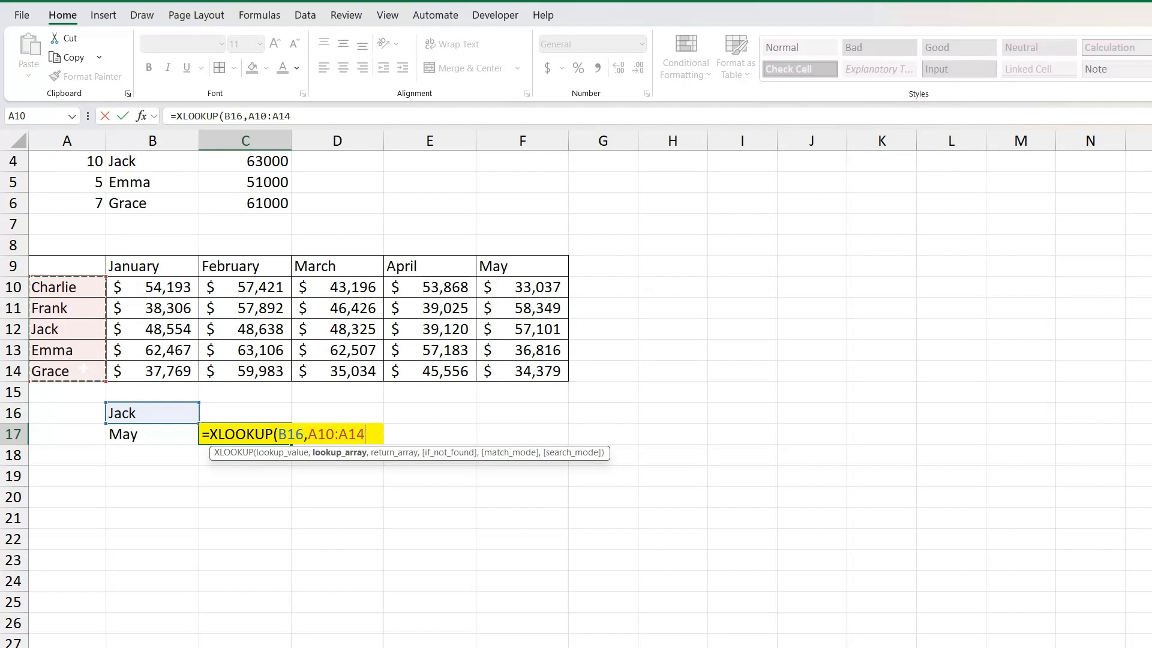
pyautogui.write(',')
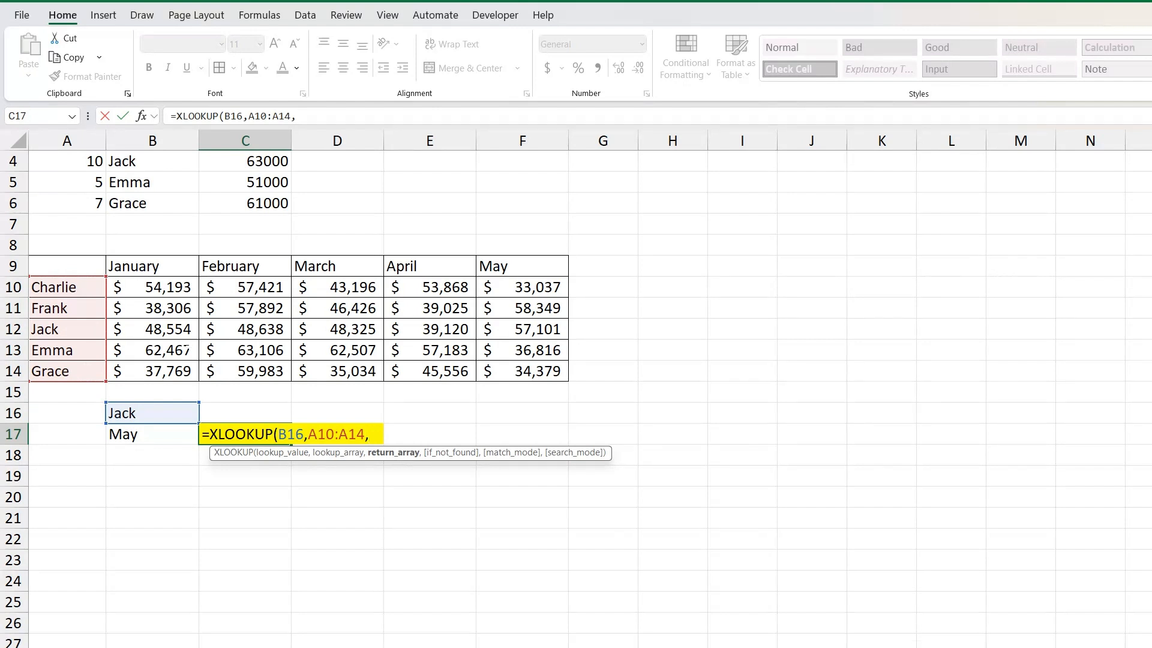
# - Add a nested XLOOKUP(B17,B9:F9,B10:F14) as the return array of the C17 formula
pyautogui.write('x')
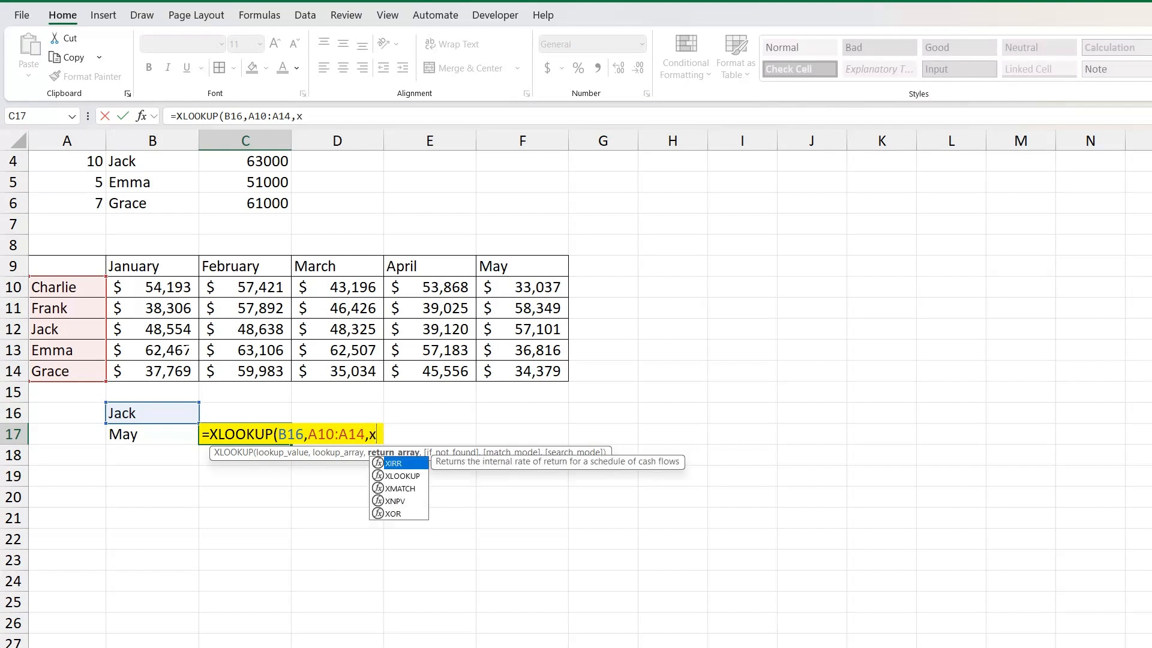
pyautogui.write('l')
pyautogui.press('Tab')
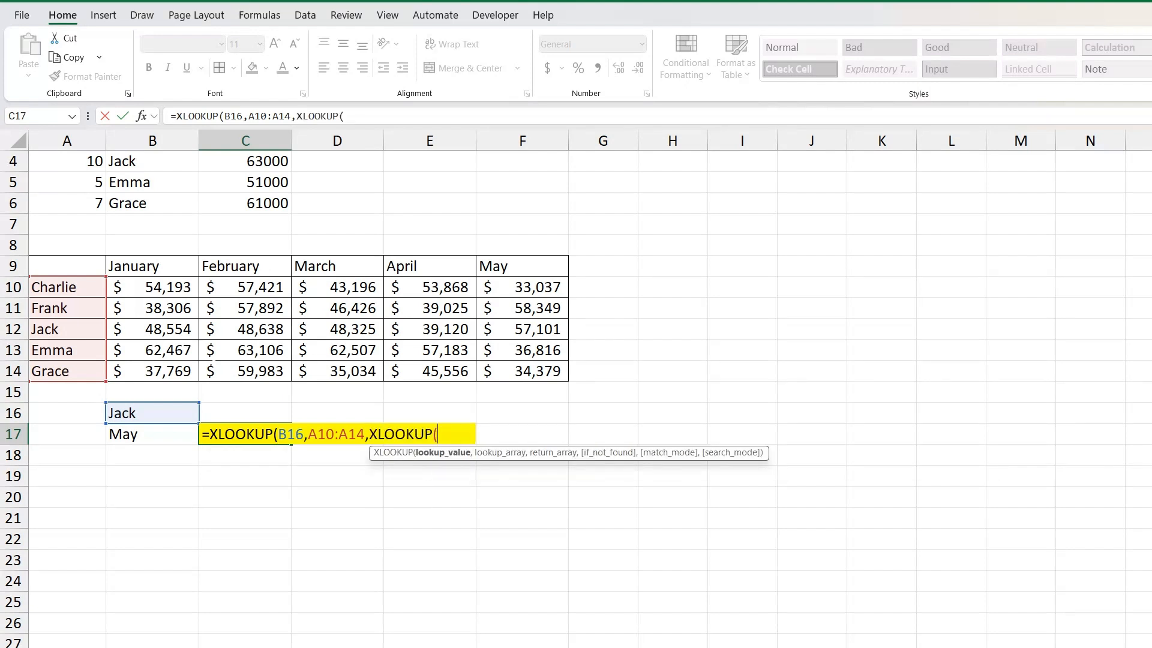
pyautogui.click(159, 436)
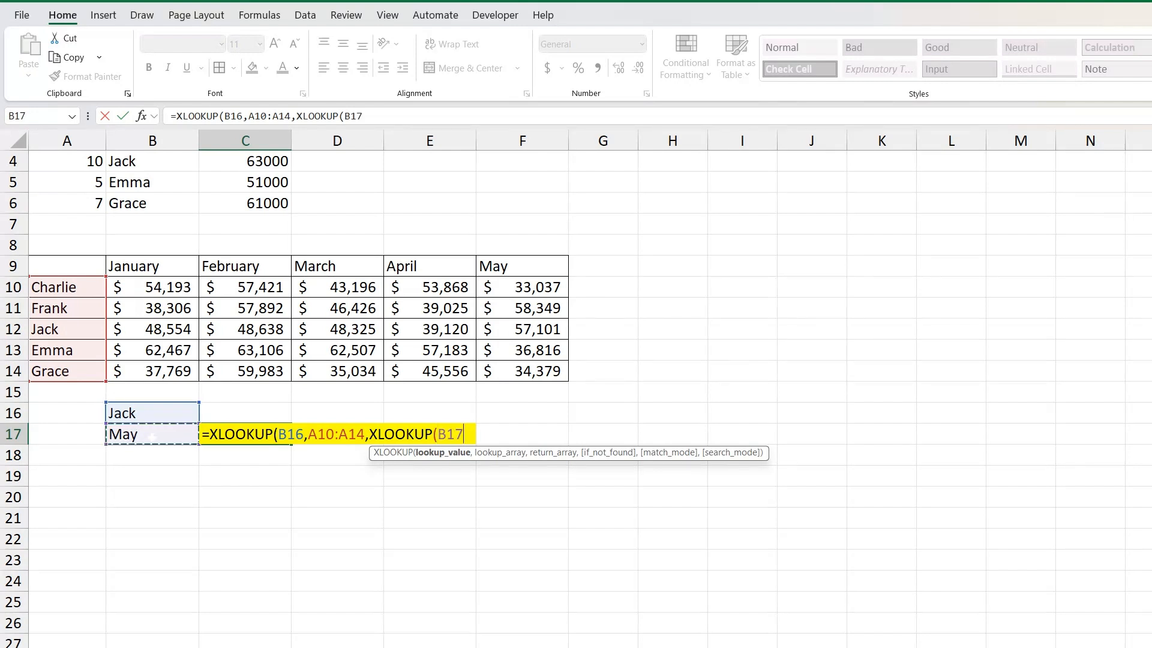
pyautogui.write(',')
pyautogui.moveTo(133, 267); pyautogui.dragTo(489, 267)
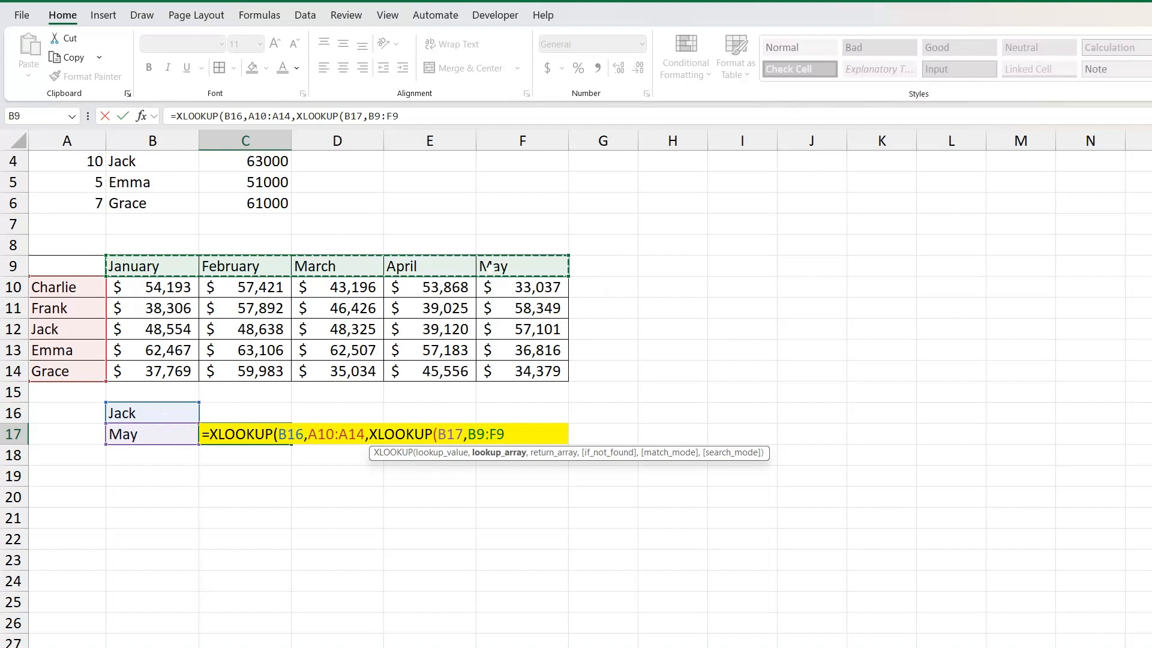
pyautogui.write(',')
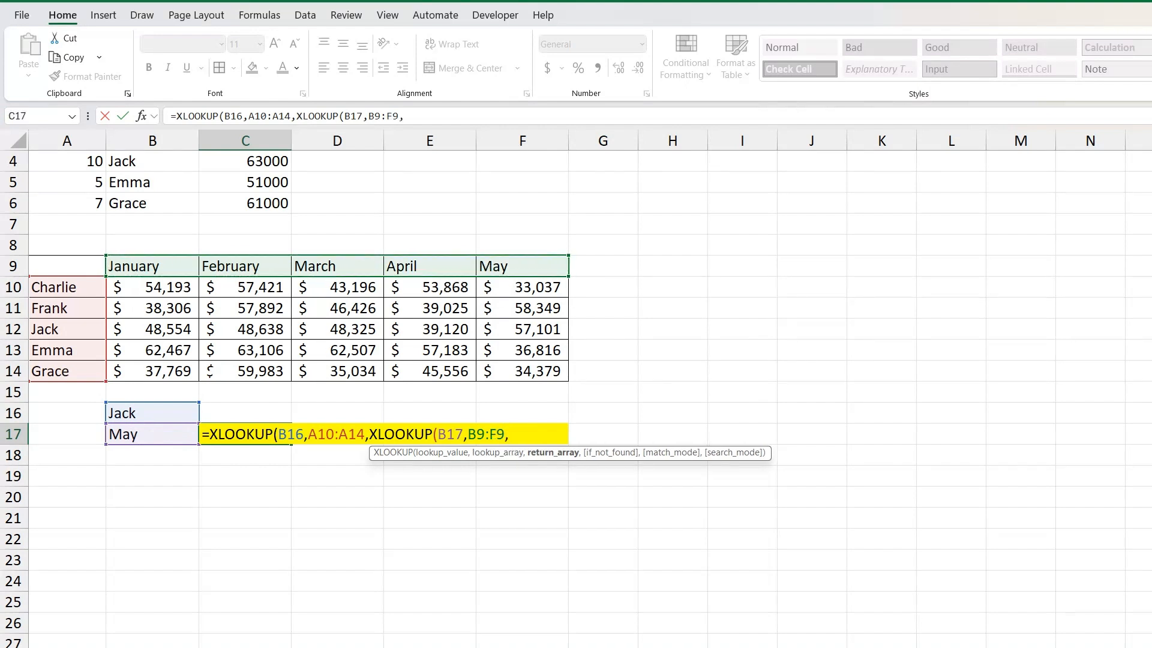
pyautogui.moveTo(129, 287); pyautogui.dragTo(517, 369)
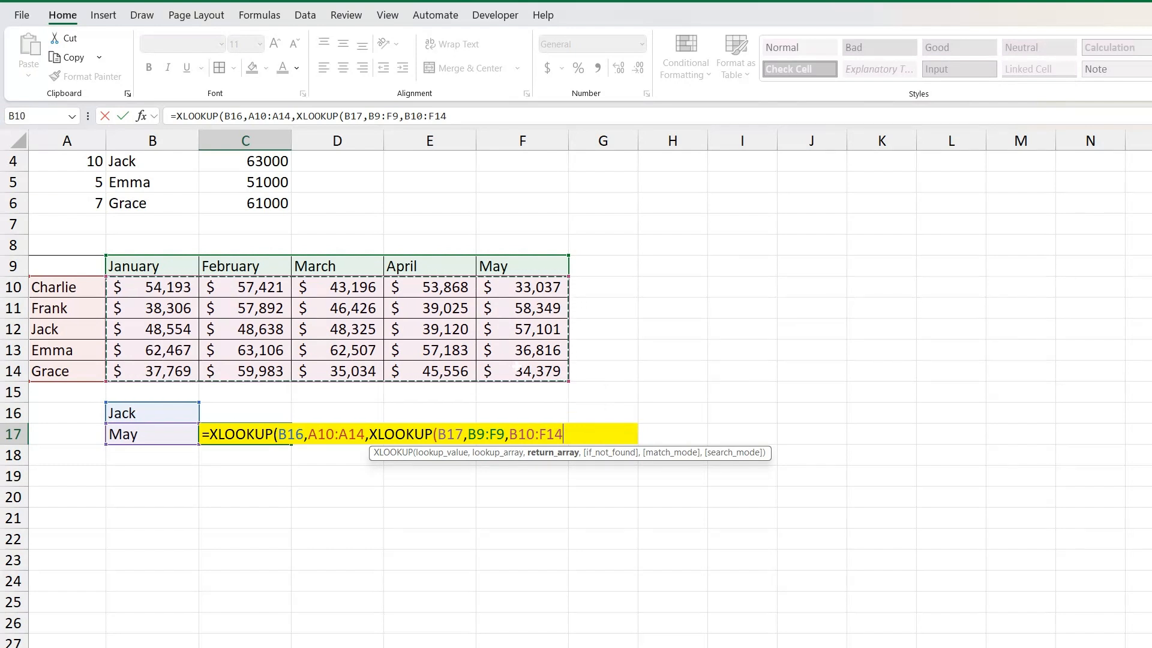
pyautogui.write(')')
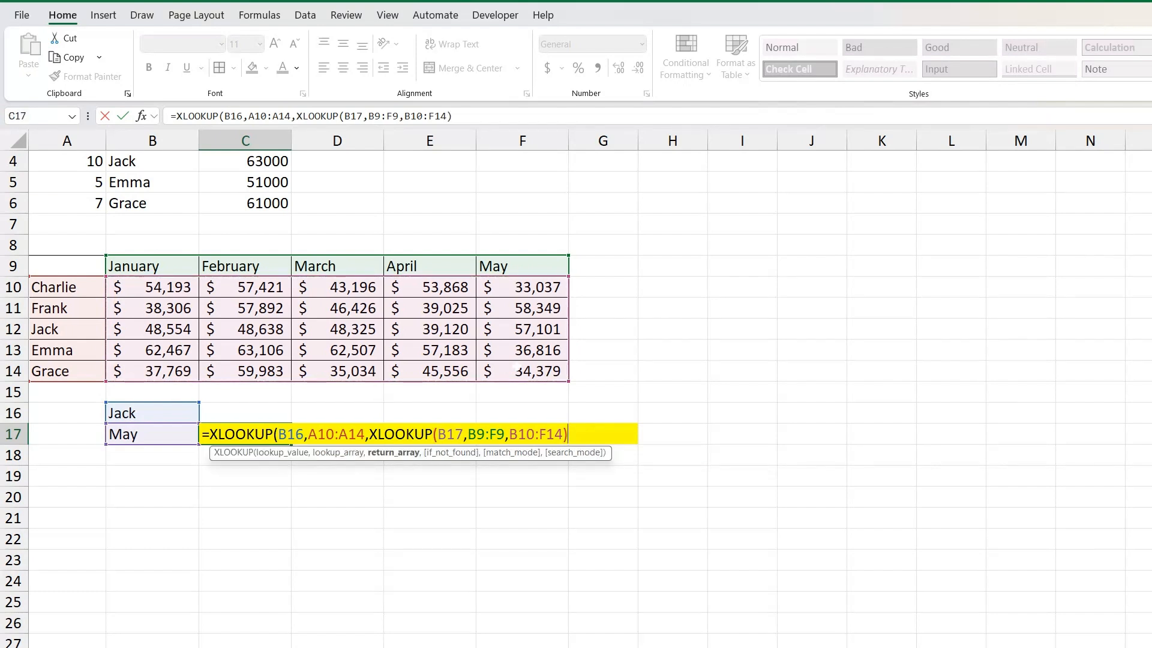
# - Finish the C17 formula with "Not Found" as the outer XLOOKUP's if-not-found value and enter it
pyautogui.write(',')
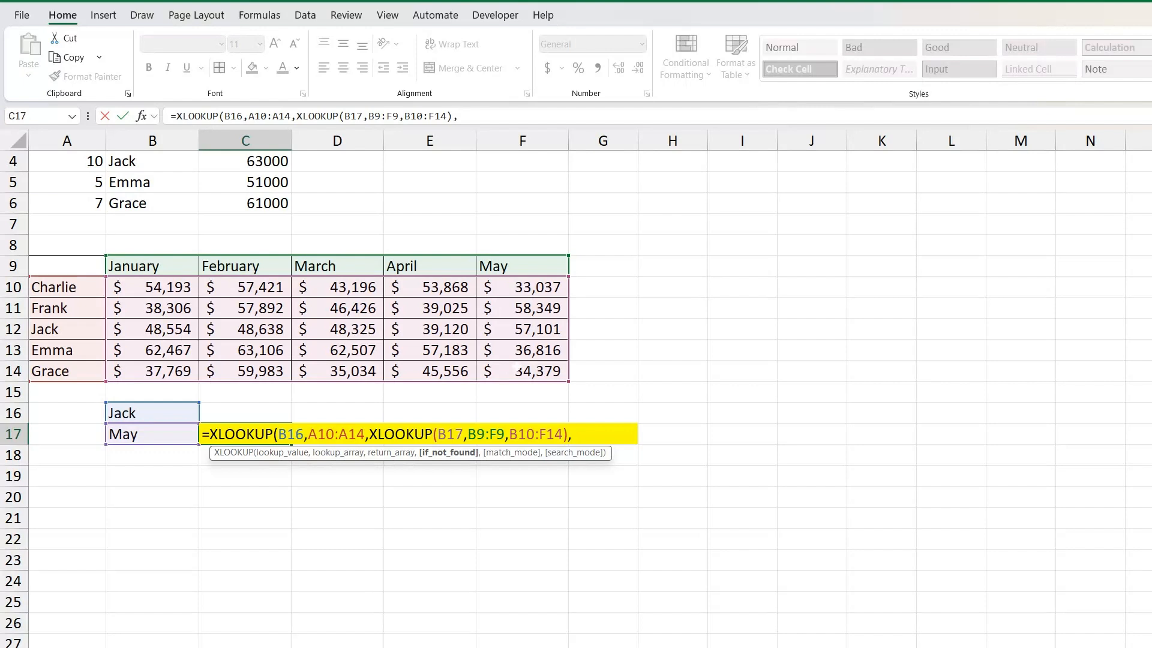
pyautogui.write('"Not Found"')
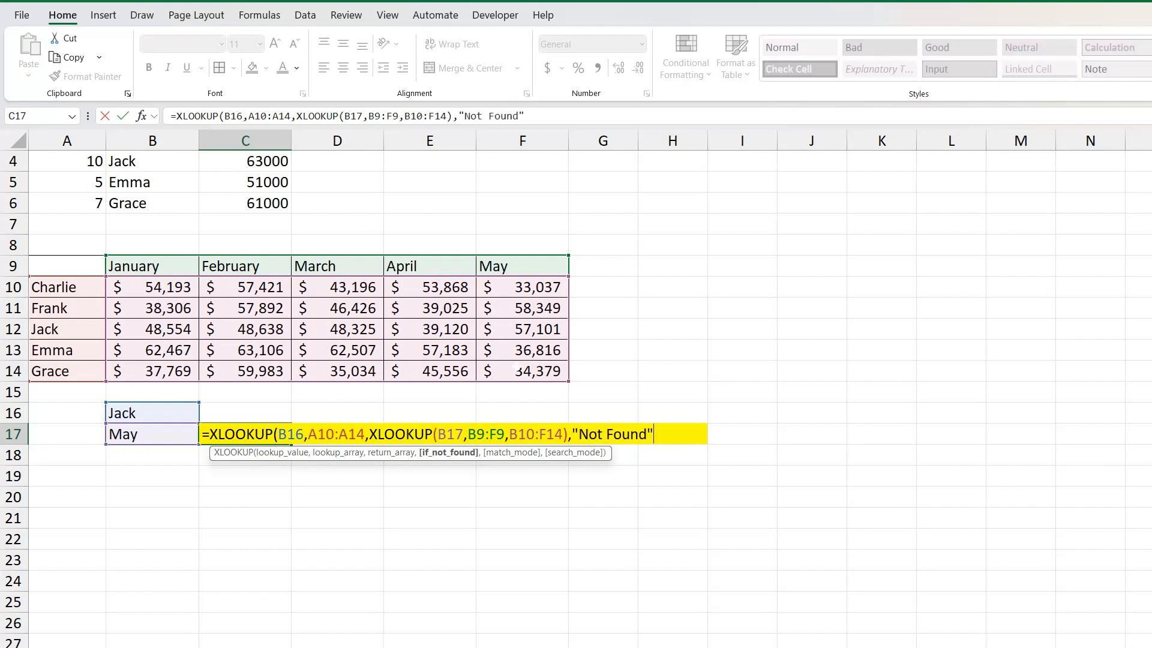
pyautogui.write(')')
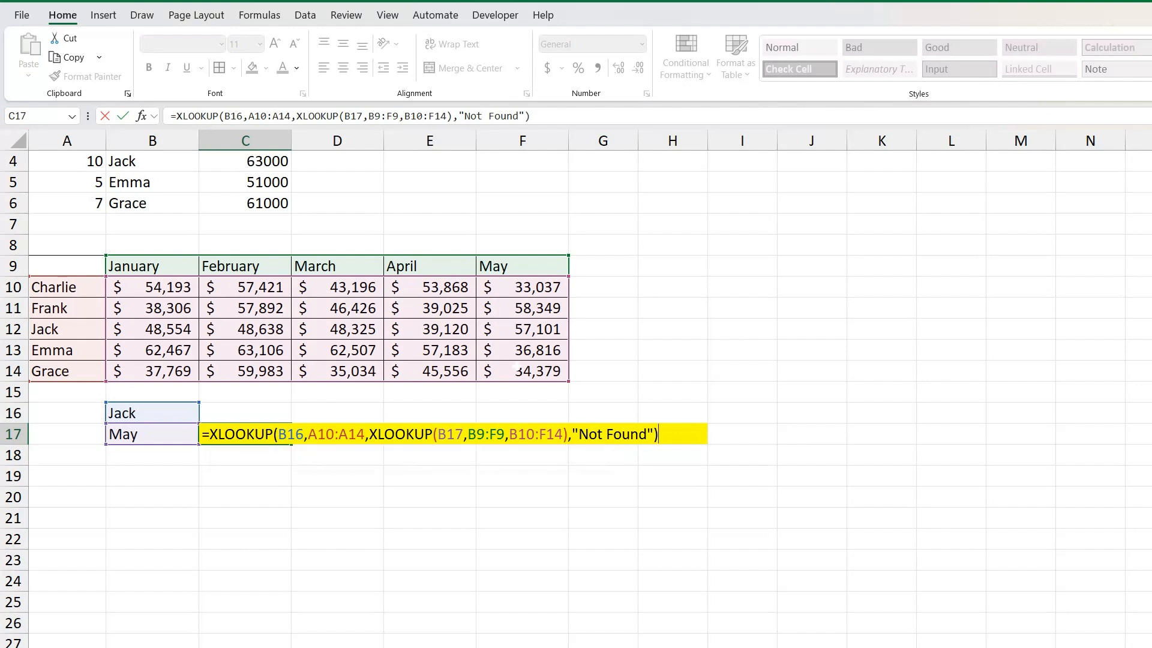
pyautogui.press('Return')
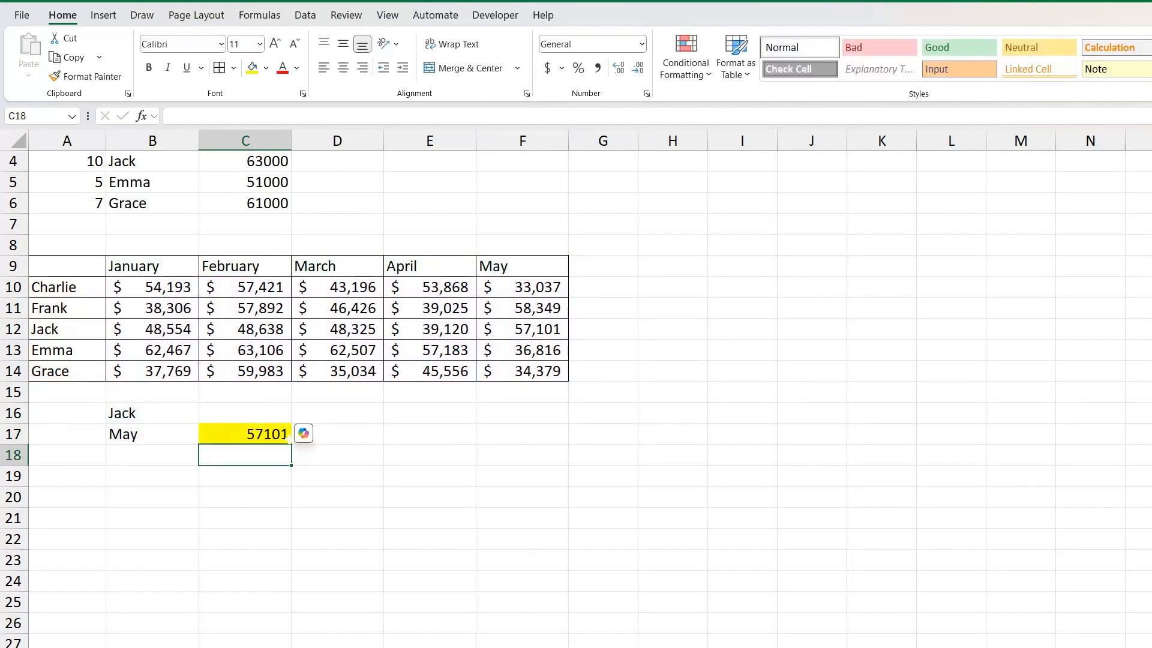
# - Format C17 as a dollar accounting amount without decimal places and compare it with the matching table figure in F12
pyautogui.press('Up')
pyautogui.click(547, 68)
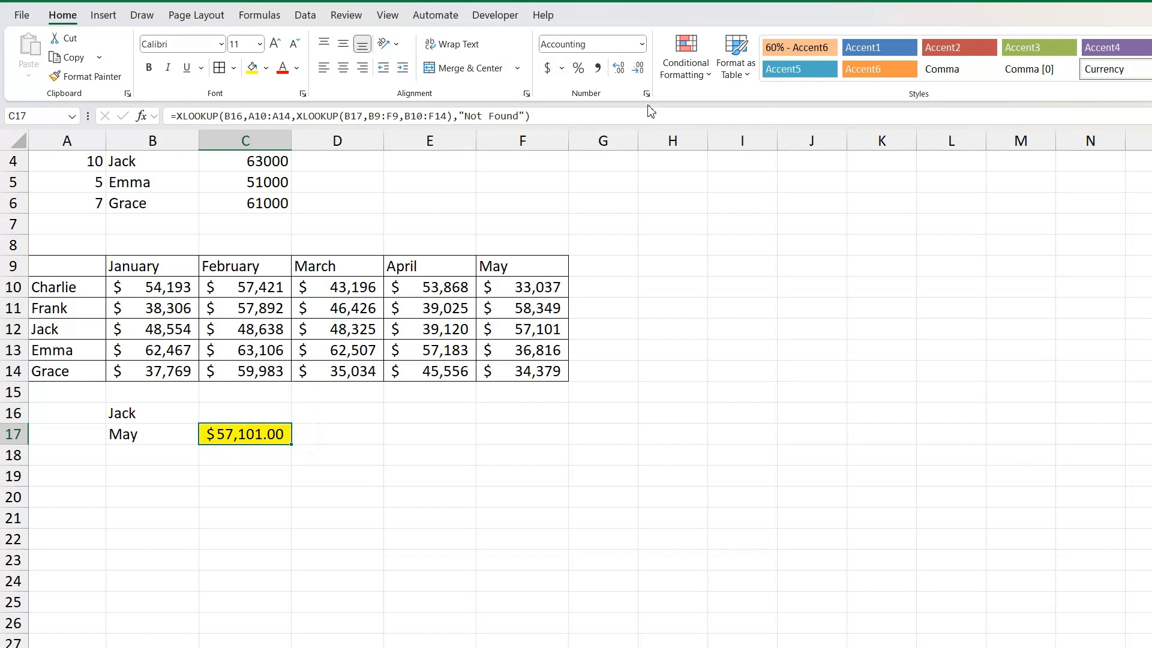
pyautogui.click(640, 70)
pyautogui.click(639, 70)
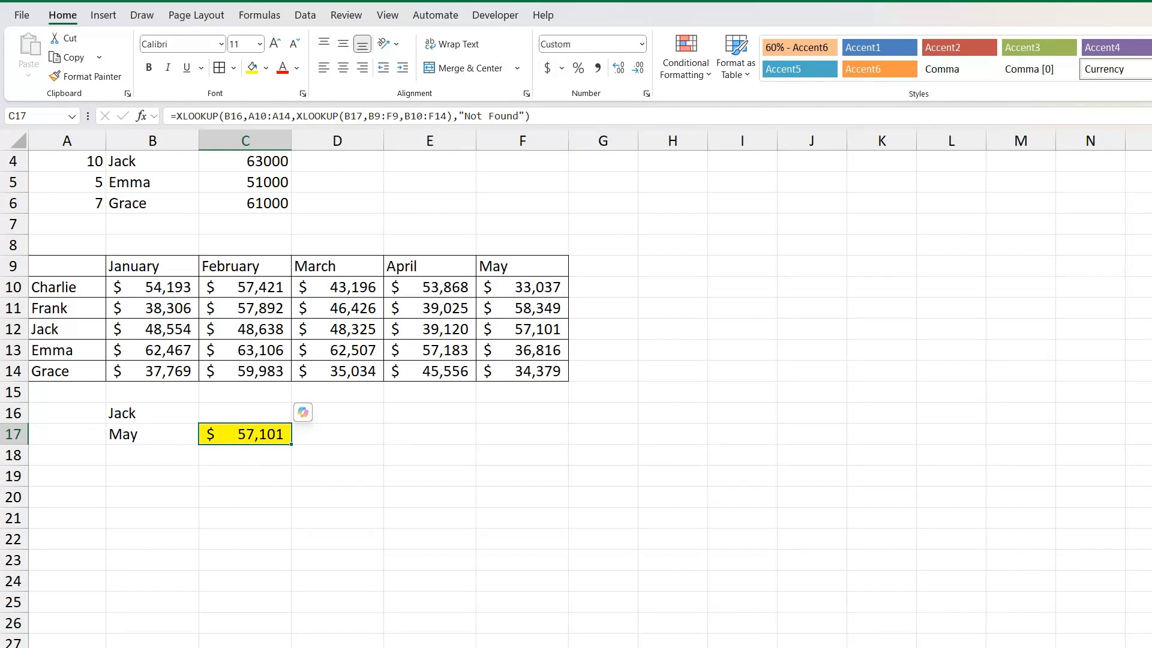
pyautogui.click(186, 411)
pyautogui.click(54, 329)
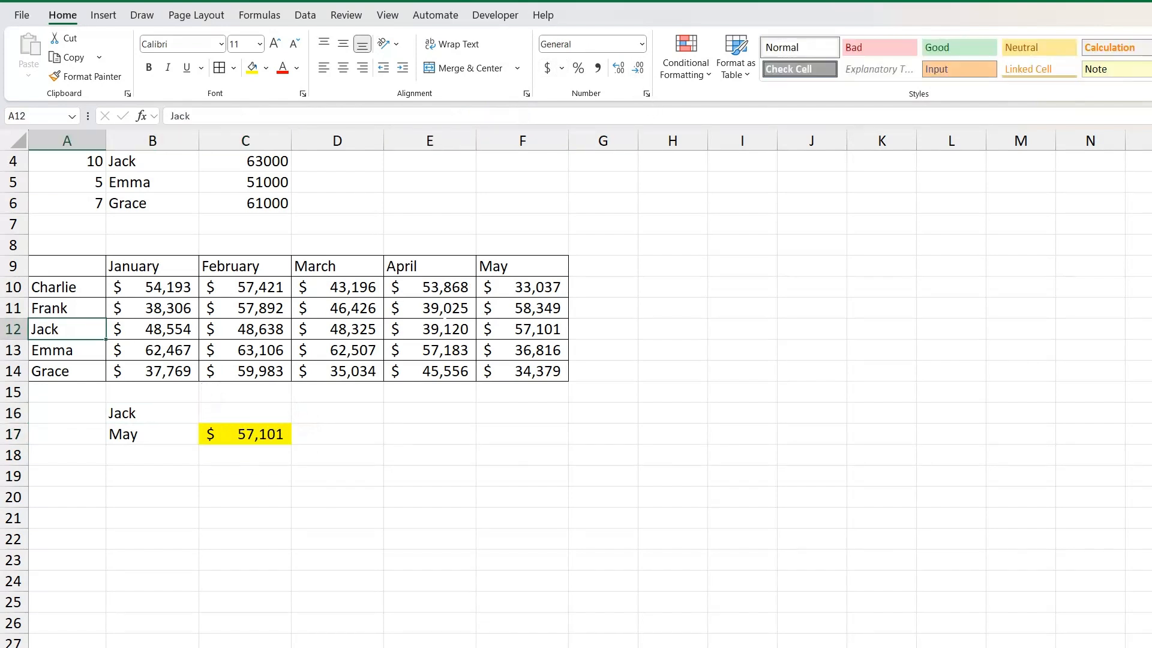
pyautogui.click(524, 328)
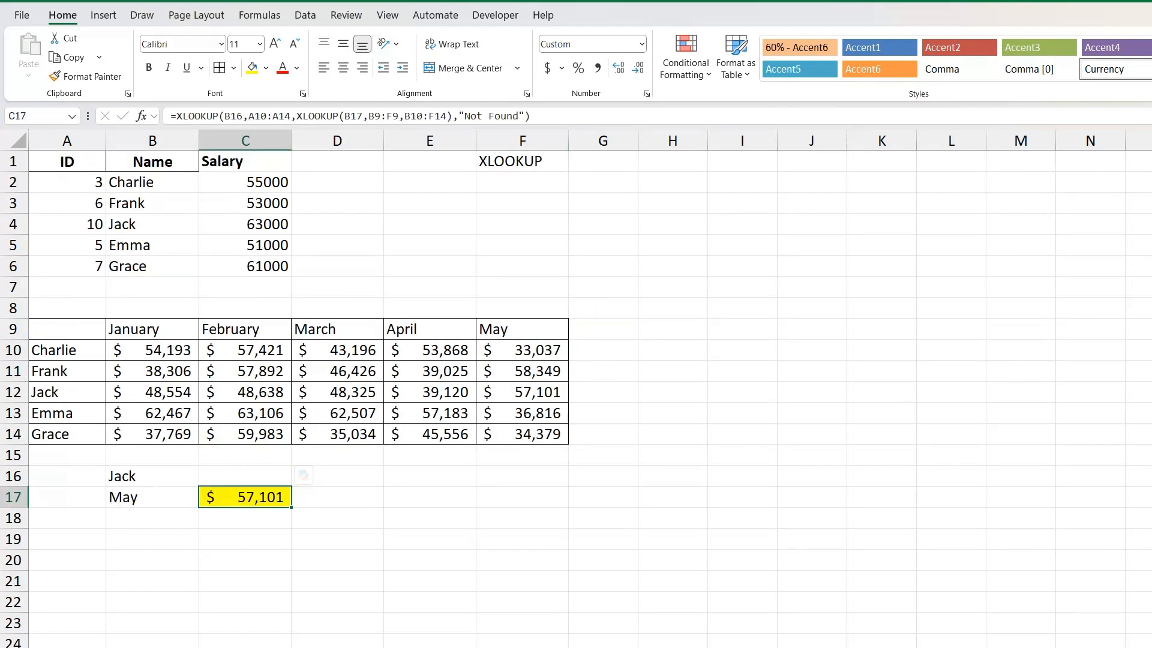
# - Change the lookup name in B16 to the employee listed in A11 and check the result against F11
pyautogui.click(152, 477)
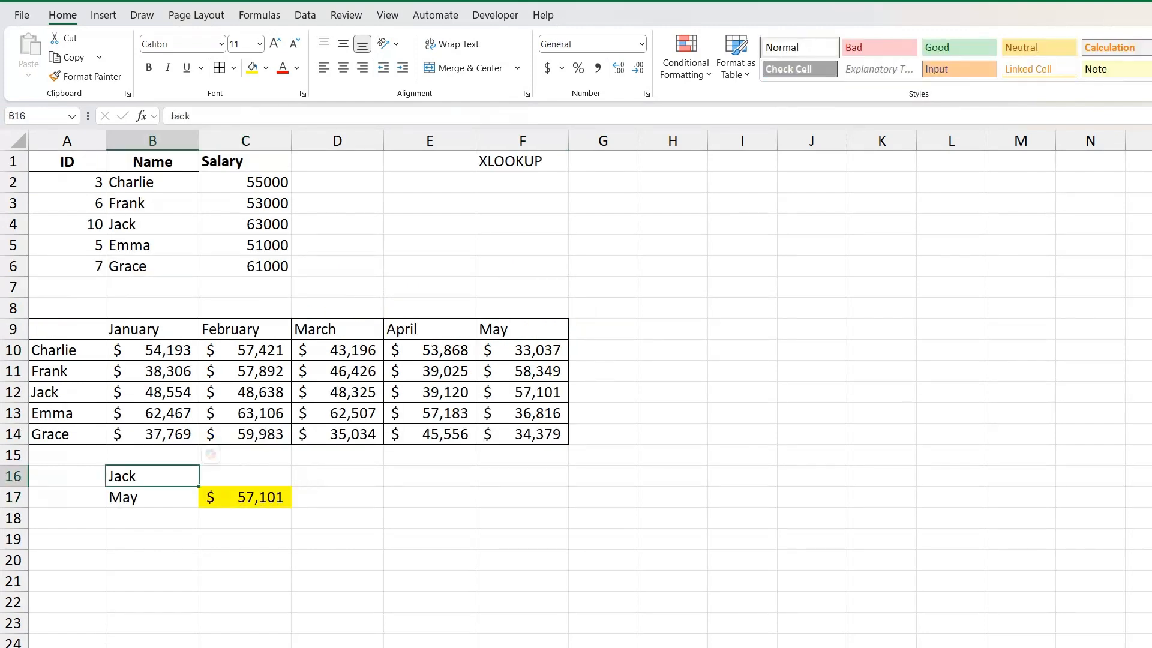
pyautogui.write('Fran')
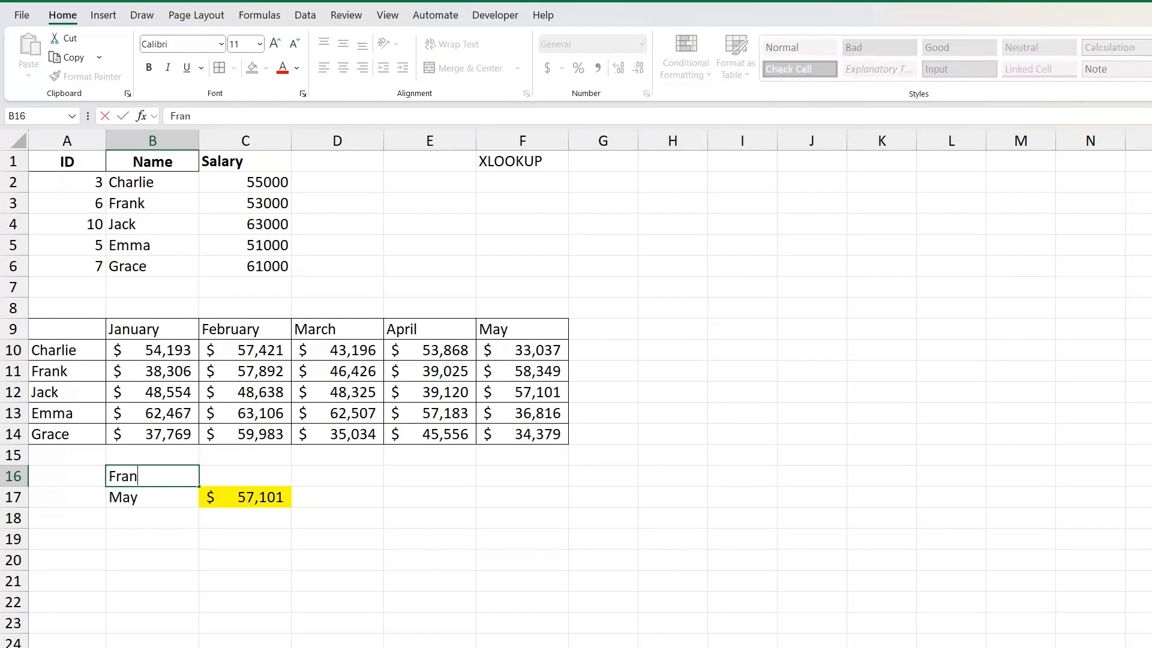
pyautogui.write('k')
pyautogui.press('Return')
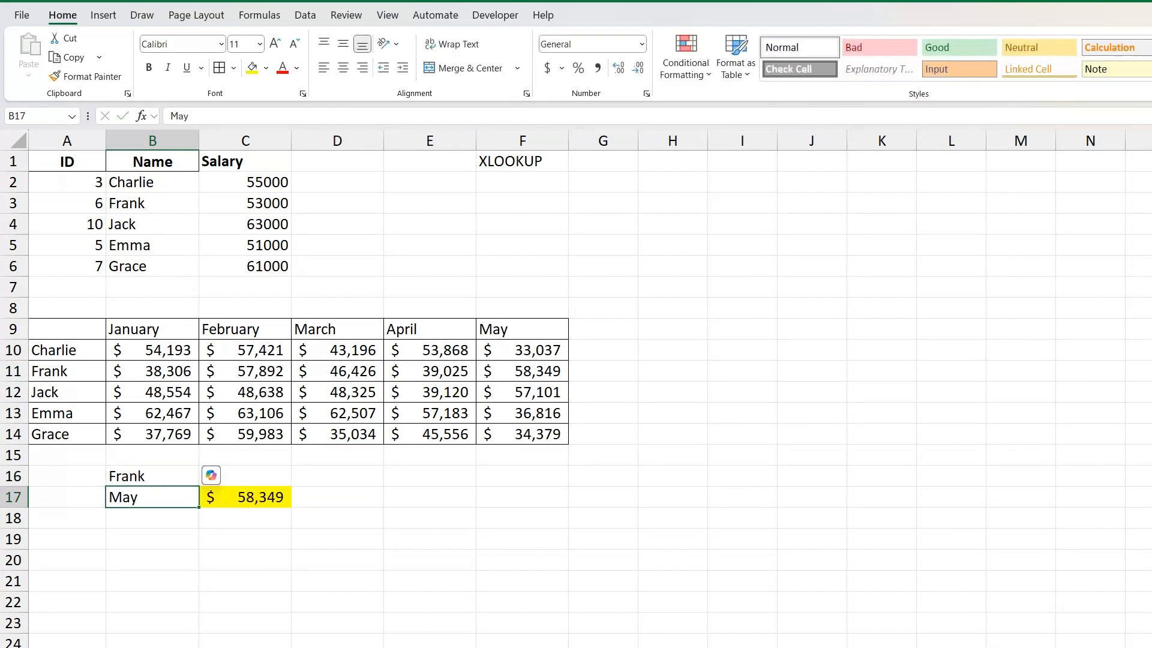
pyautogui.click(275, 495)
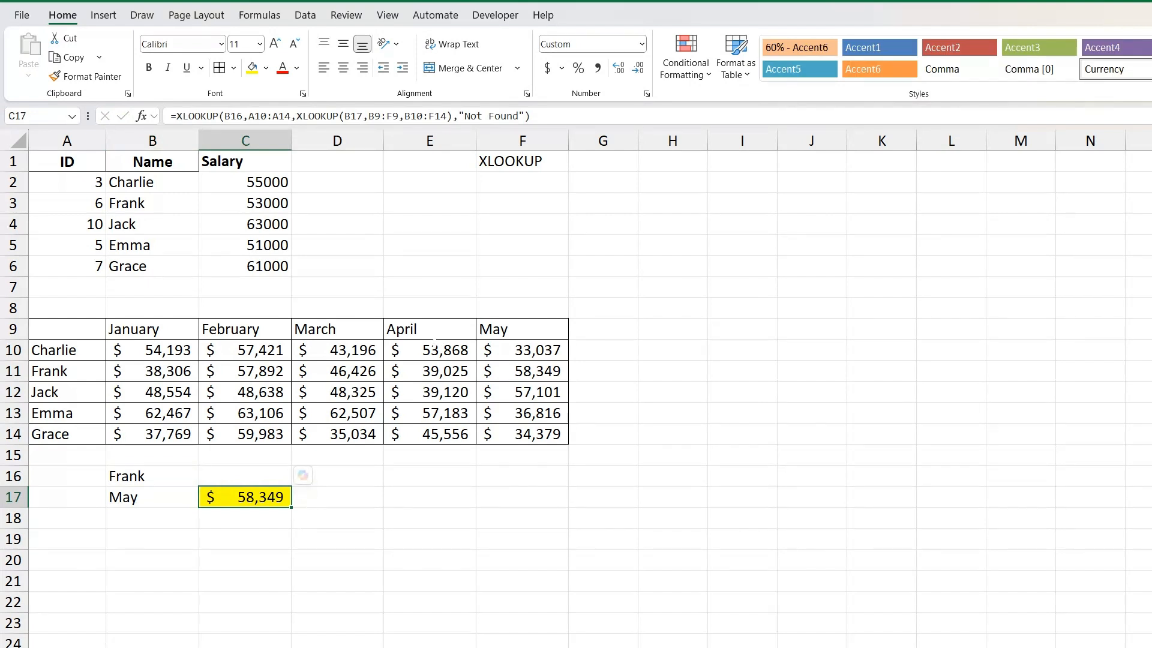
pyautogui.click(434, 350)
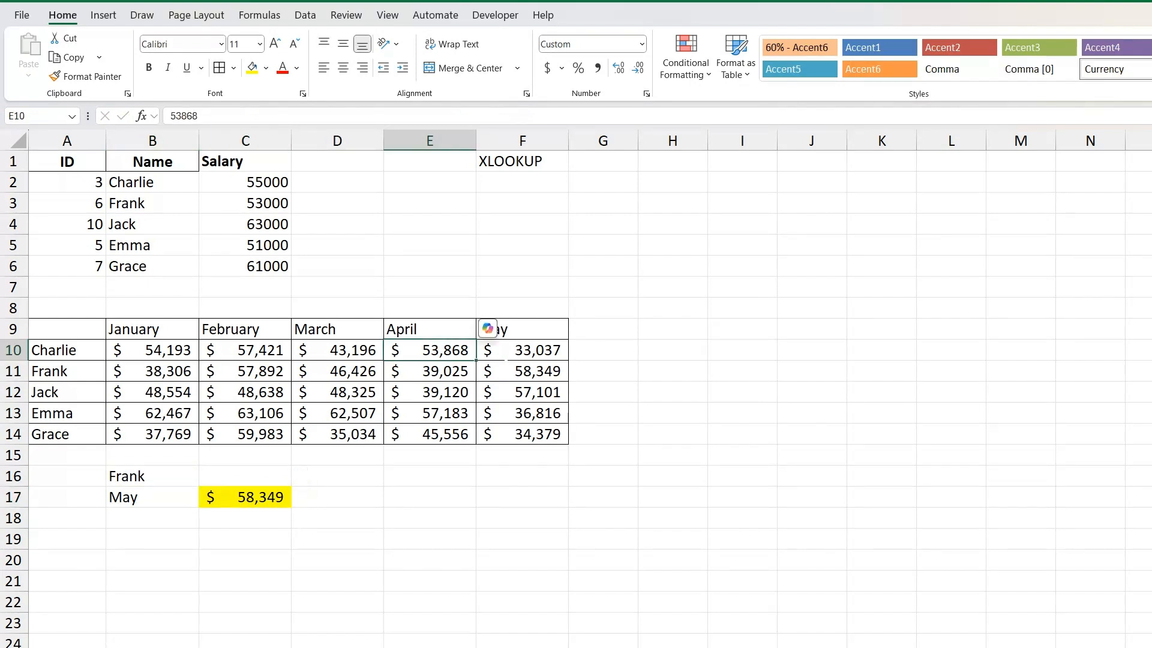
pyautogui.click(537, 372)
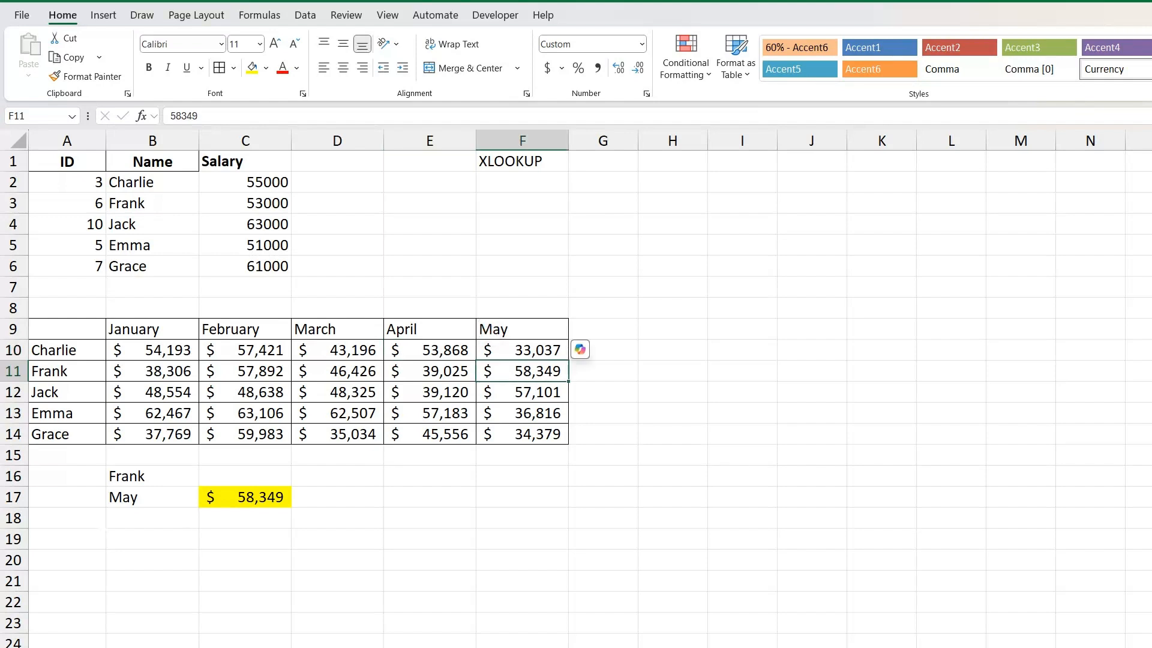
# - Change the lookup month in B17 to March and check the result against D11
pyautogui.click(153, 497)
pyautogui.write('Mar')
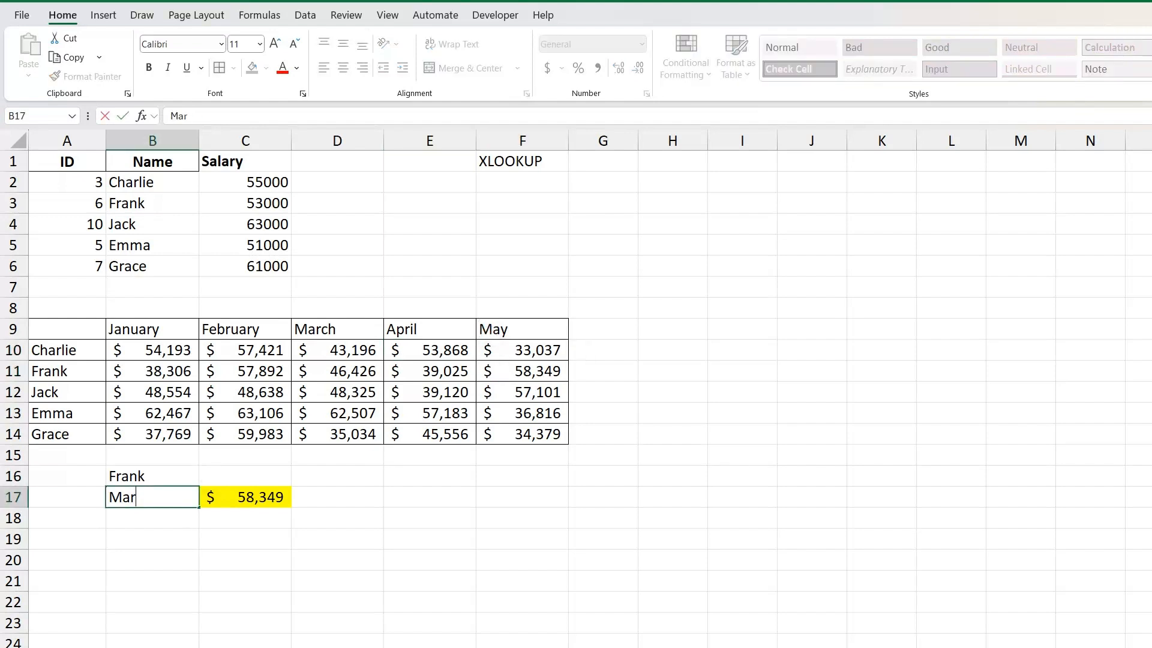
pyautogui.write('ch')
pyautogui.press('Return')
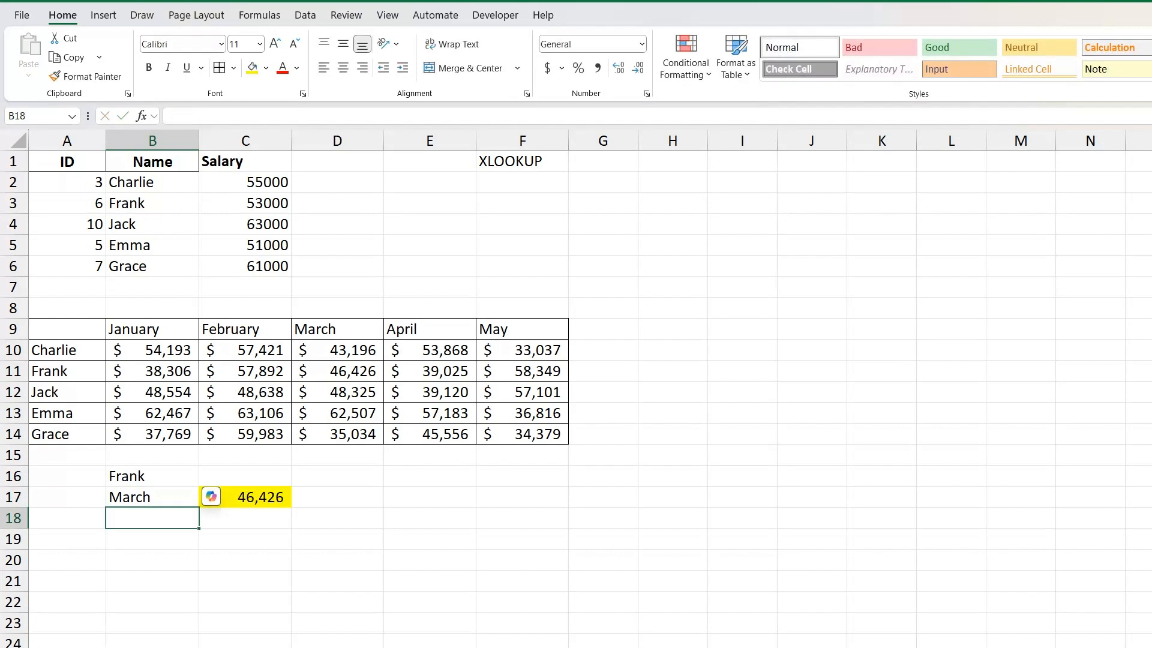
pyautogui.click(354, 371)
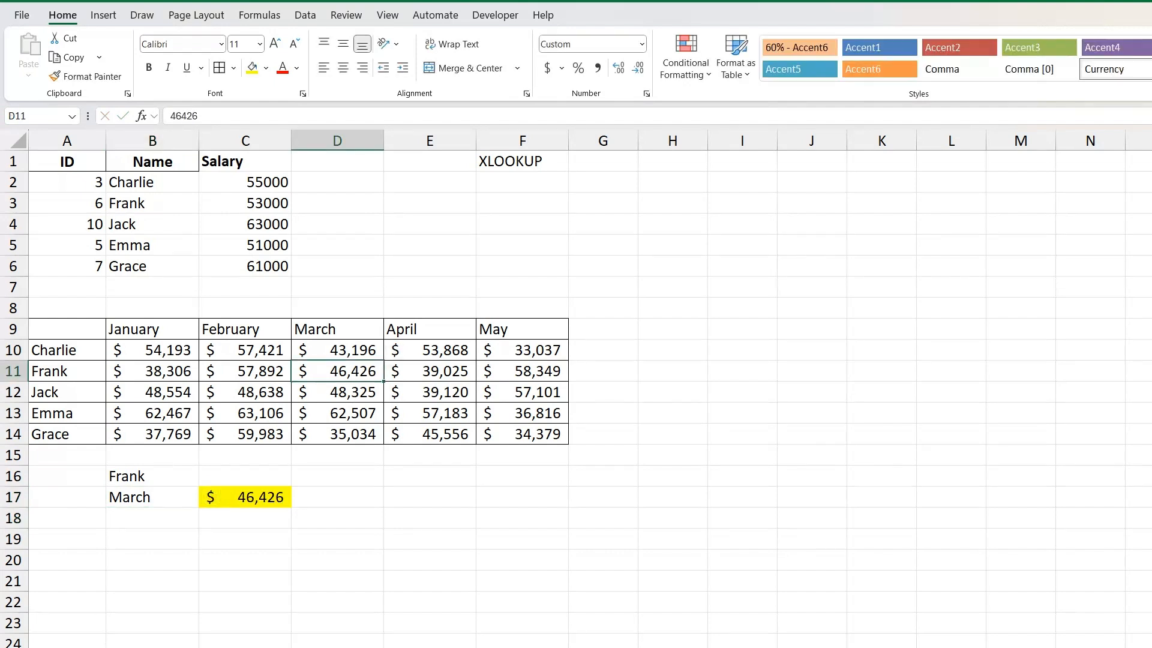
# - Make the outer XLOOKUP's lookup array in the C17 formula absolute as $A$10:$A$14
pyautogui.click(252, 497)
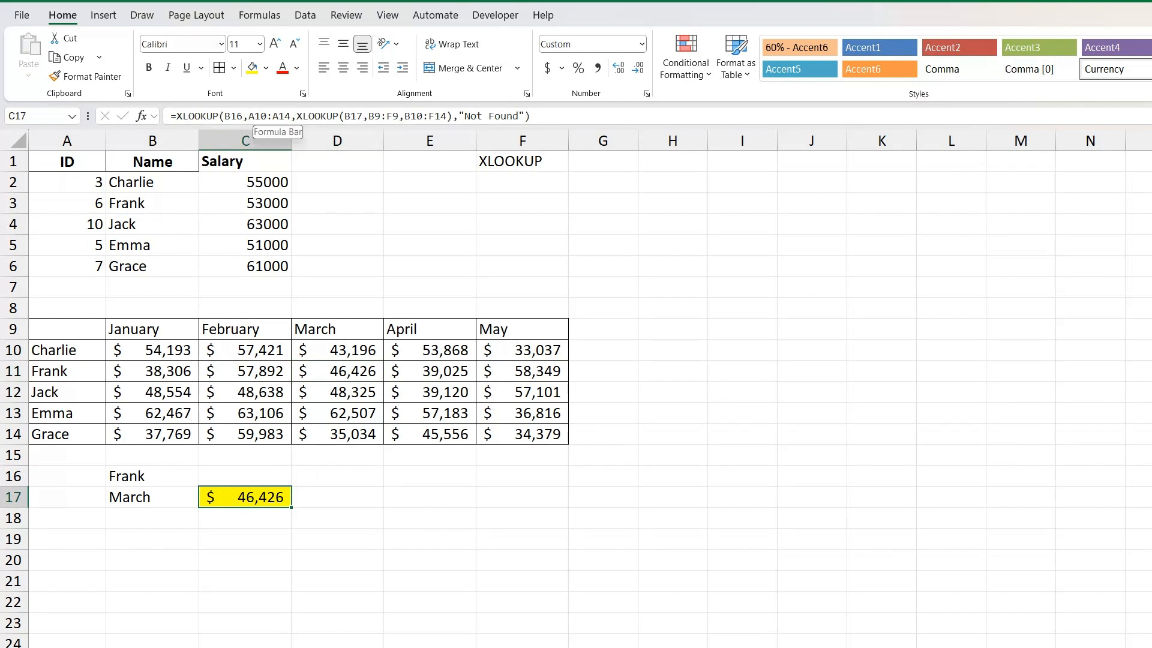
pyautogui.click(234, 116)
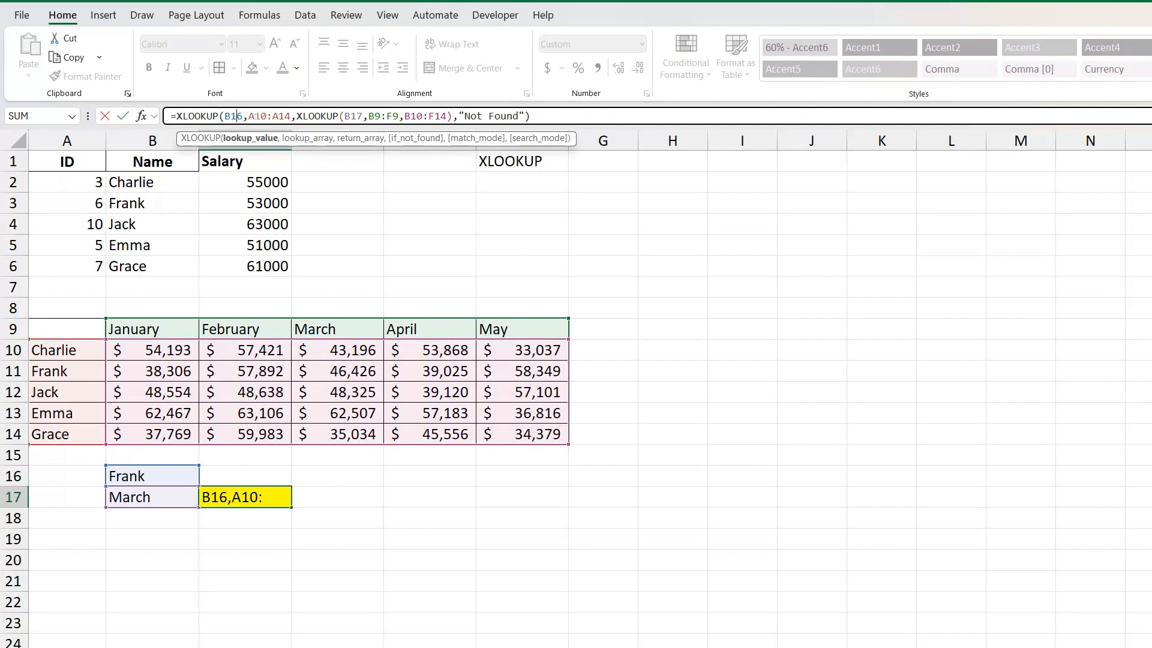
pyautogui.click(274, 116)
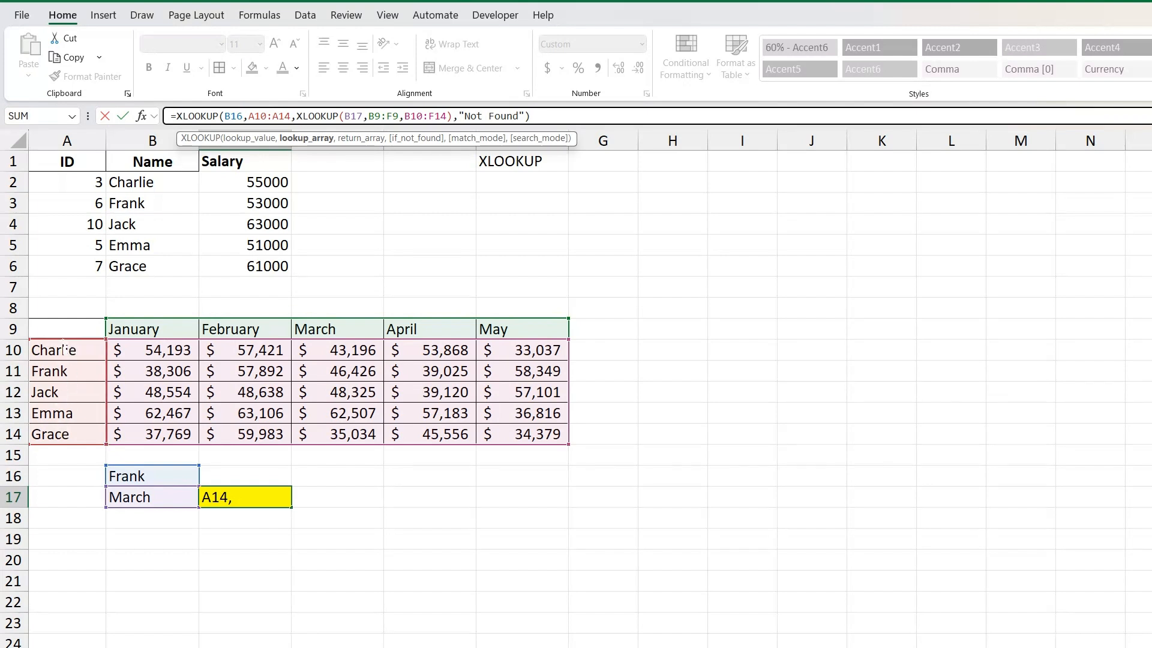
pyautogui.click(273, 116)
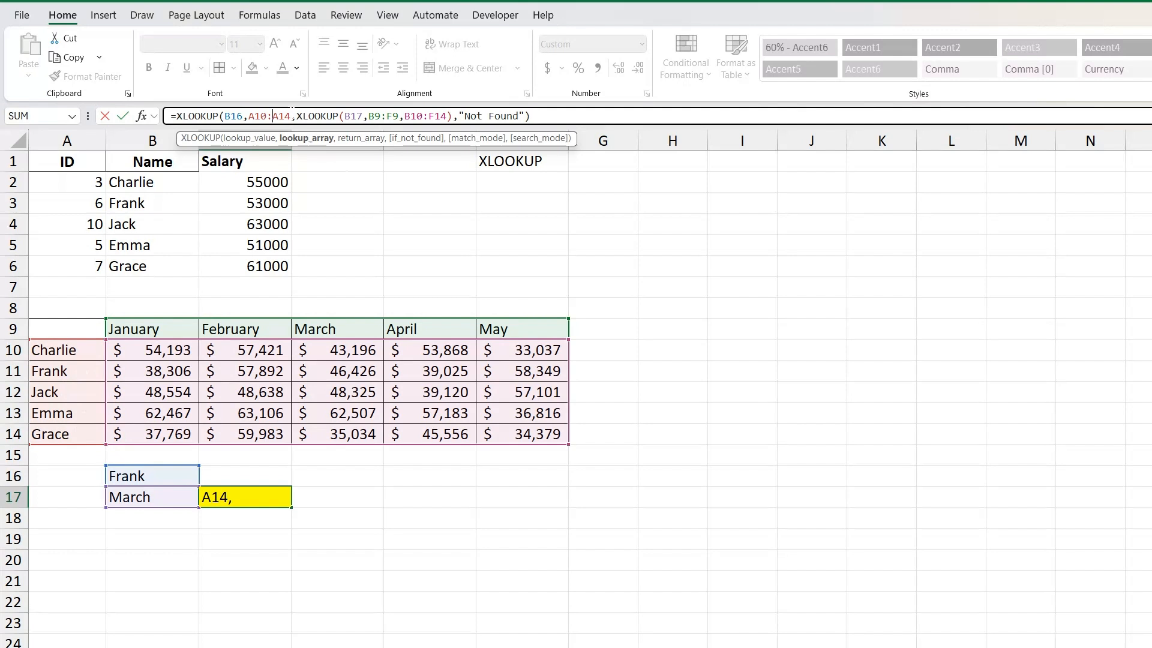
pyautogui.moveTo(273, 116); pyautogui.dragTo(291, 116)
pyautogui.click(292, 117)
pyautogui.moveTo(291, 115); pyautogui.dragTo(250, 116)
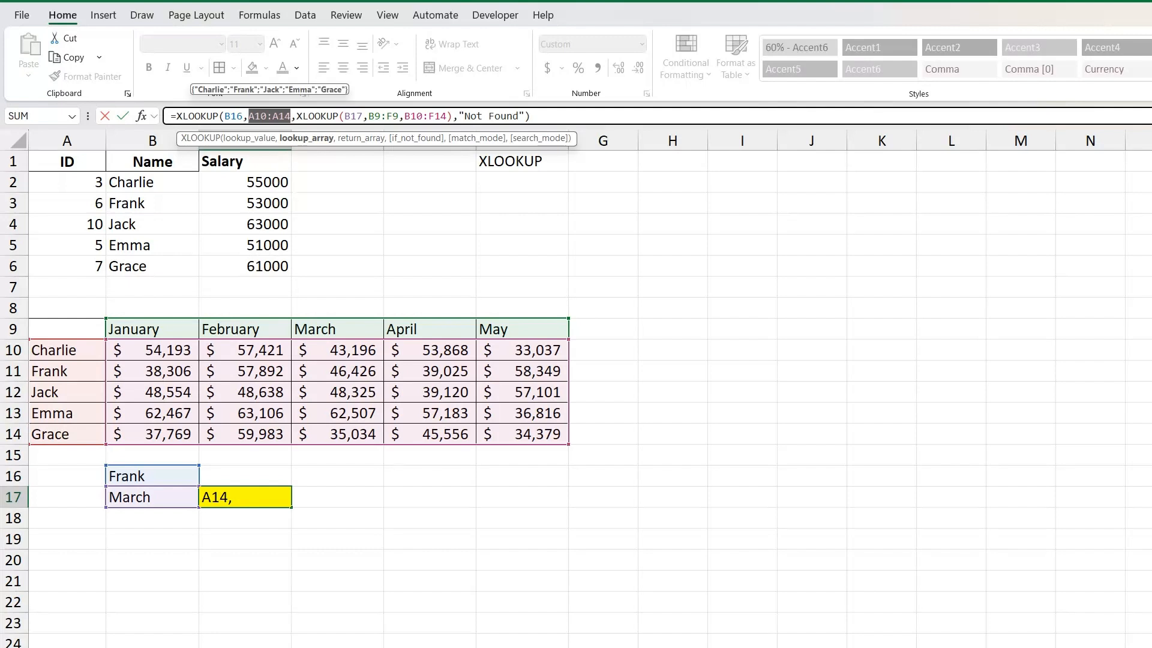
pyautogui.press('F4')
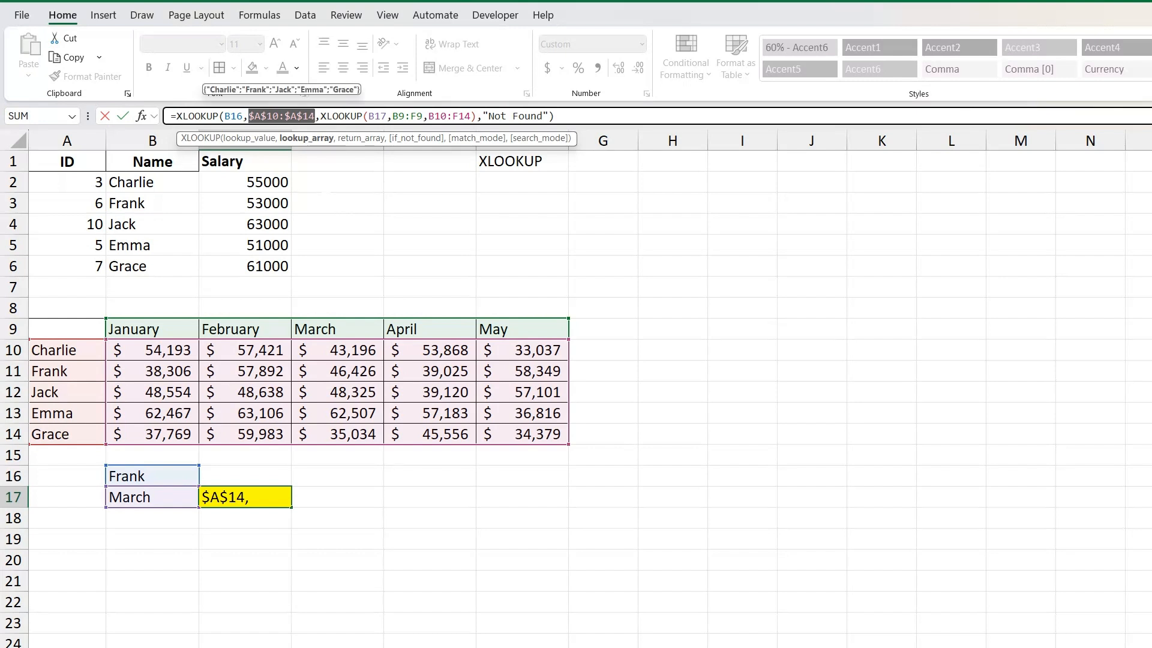
pyautogui.click(254, 116)
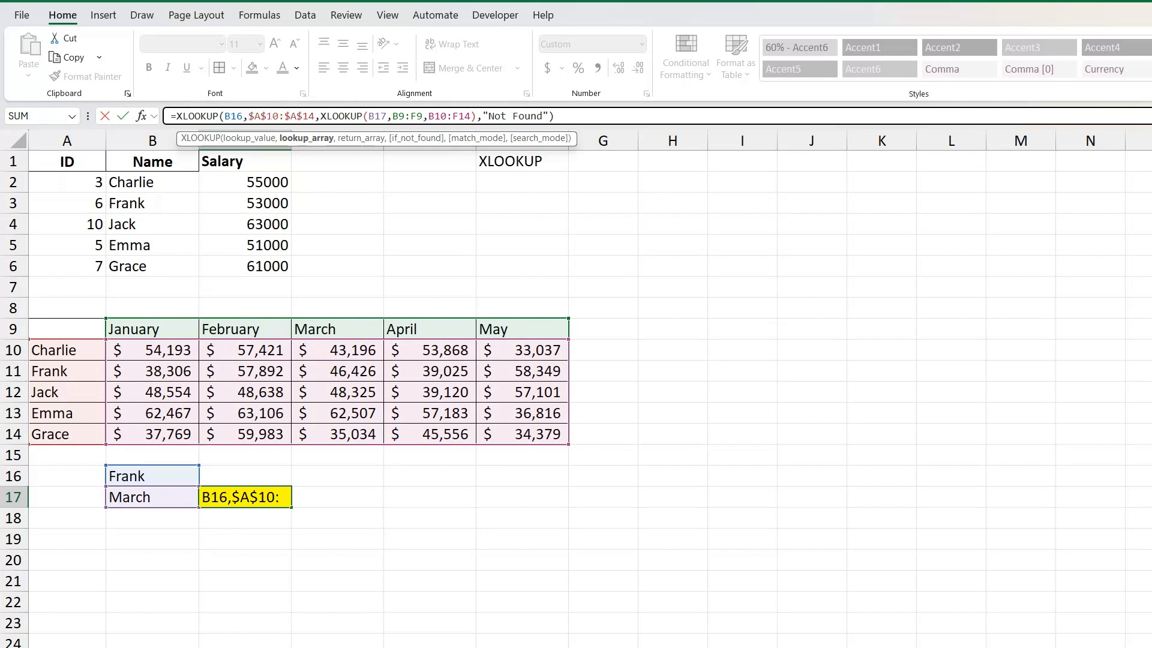
pyautogui.click(304, 116)
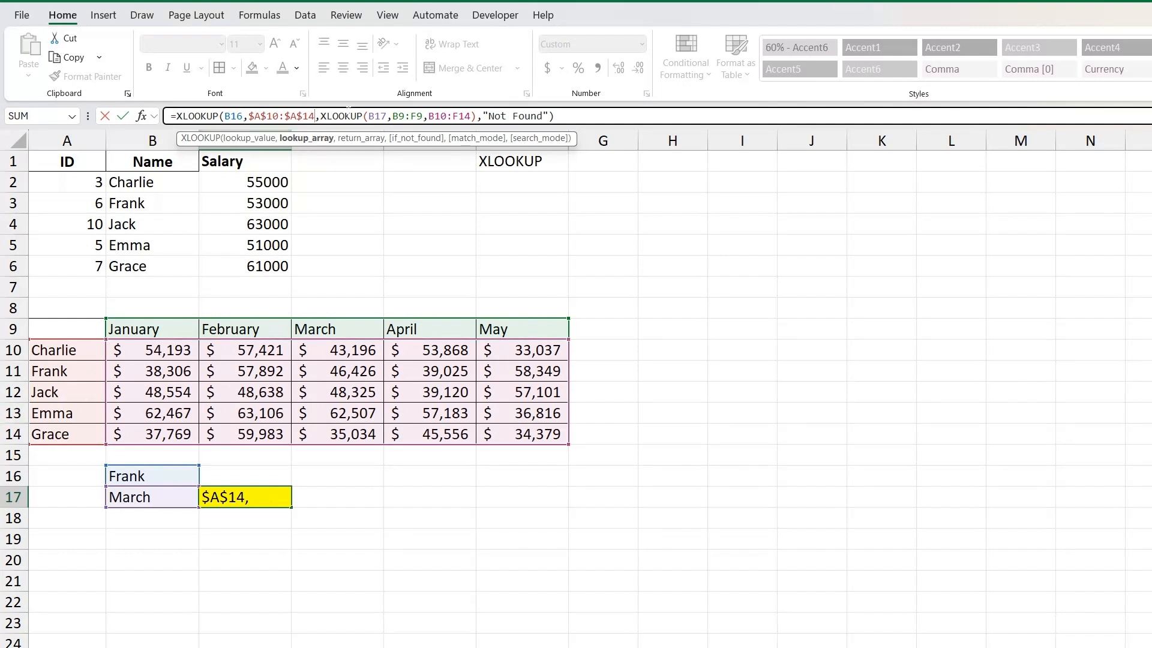
# - Make the inner XLOOKUP's arrays in C17 absolute as $B$10:$F$14 and $B$9:$F$9, and enter the formula
pyautogui.moveTo(473, 116); pyautogui.dragTo(430, 114)
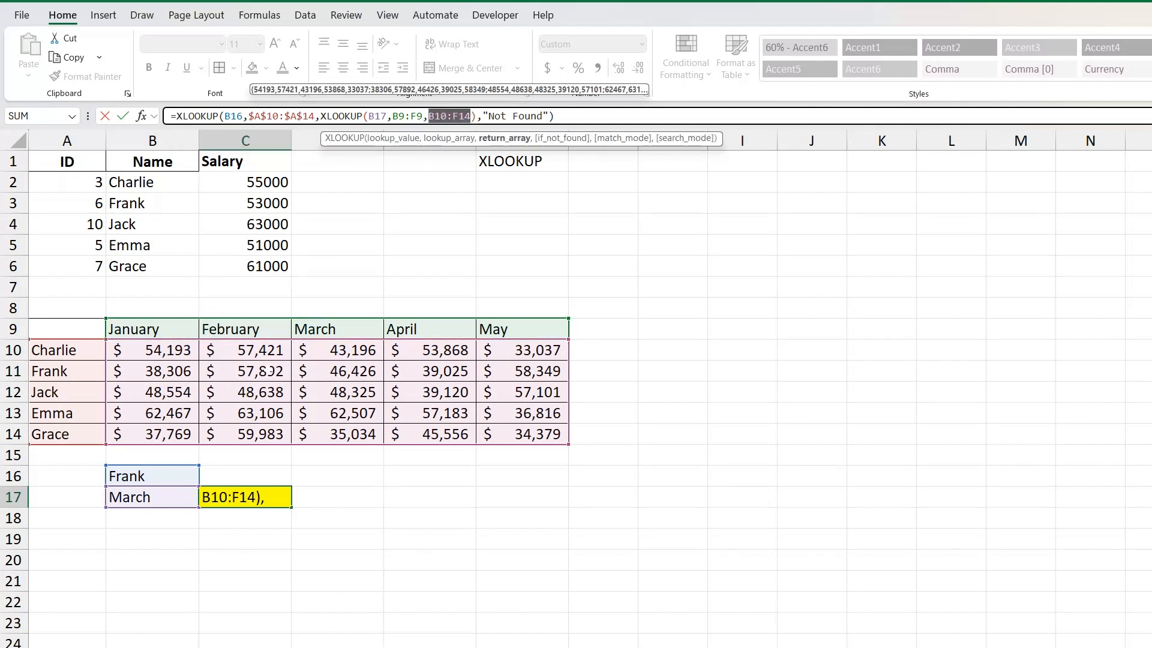
pyautogui.press('F4')
pyautogui.moveTo(423, 116); pyautogui.dragTo(393, 116)
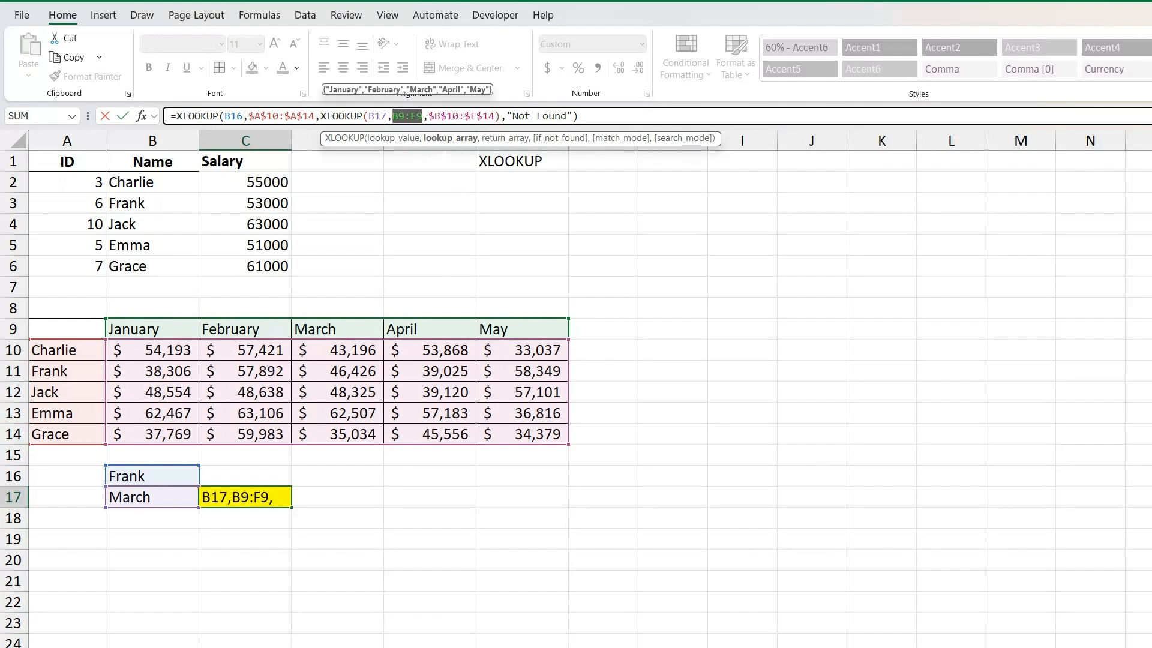
pyautogui.press('F4')
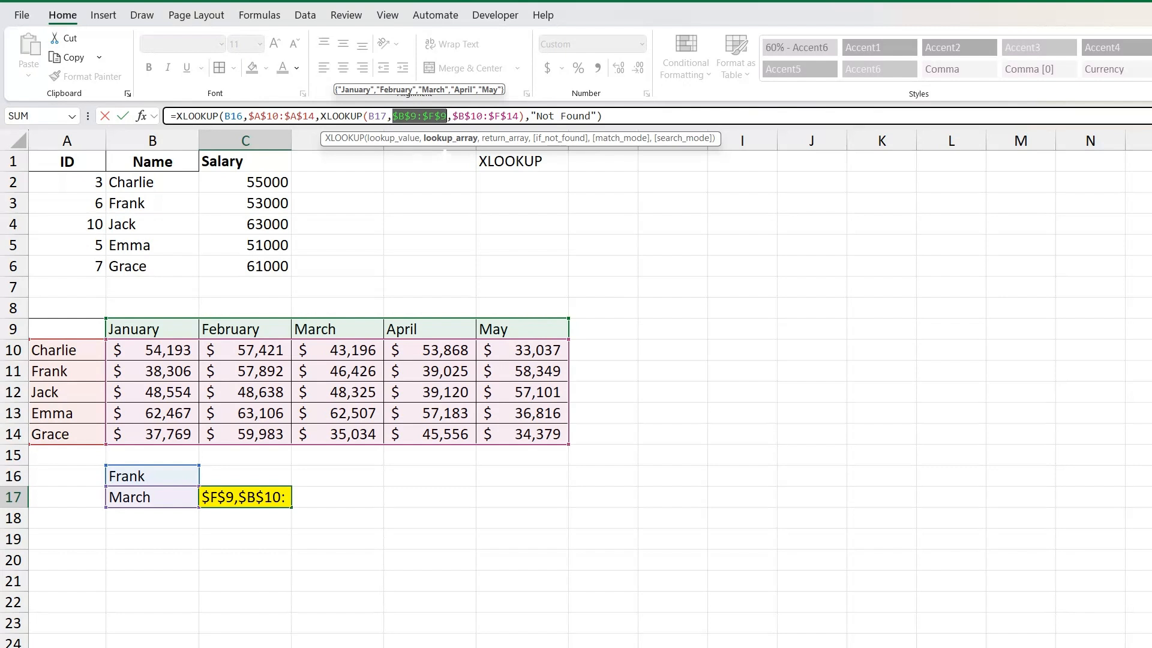
pyautogui.press('Return')
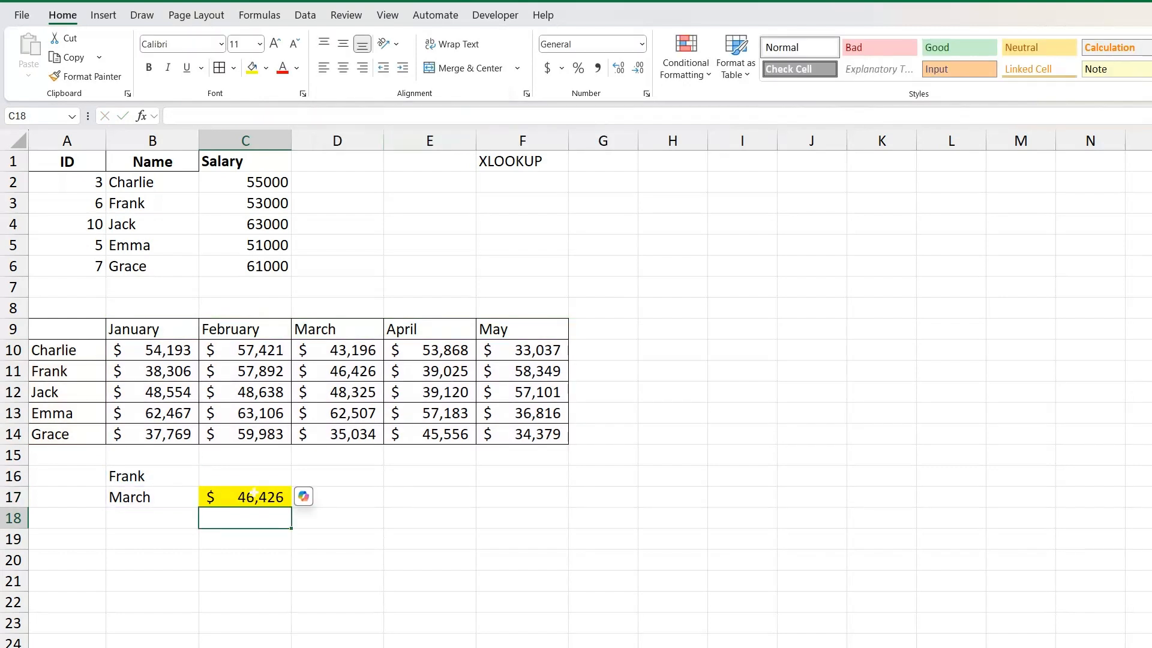
# - Change the lookup name in B16 to one missing from A10:A14 and check the result in C17
pyautogui.click(254, 493)
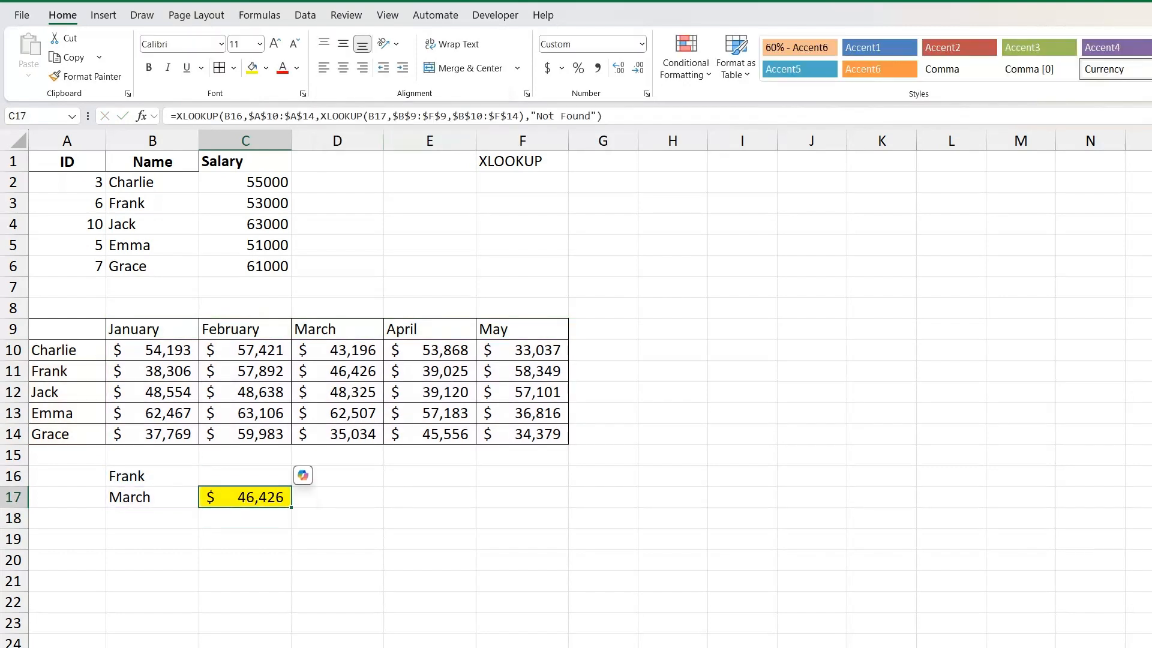
pyautogui.click(153, 476)
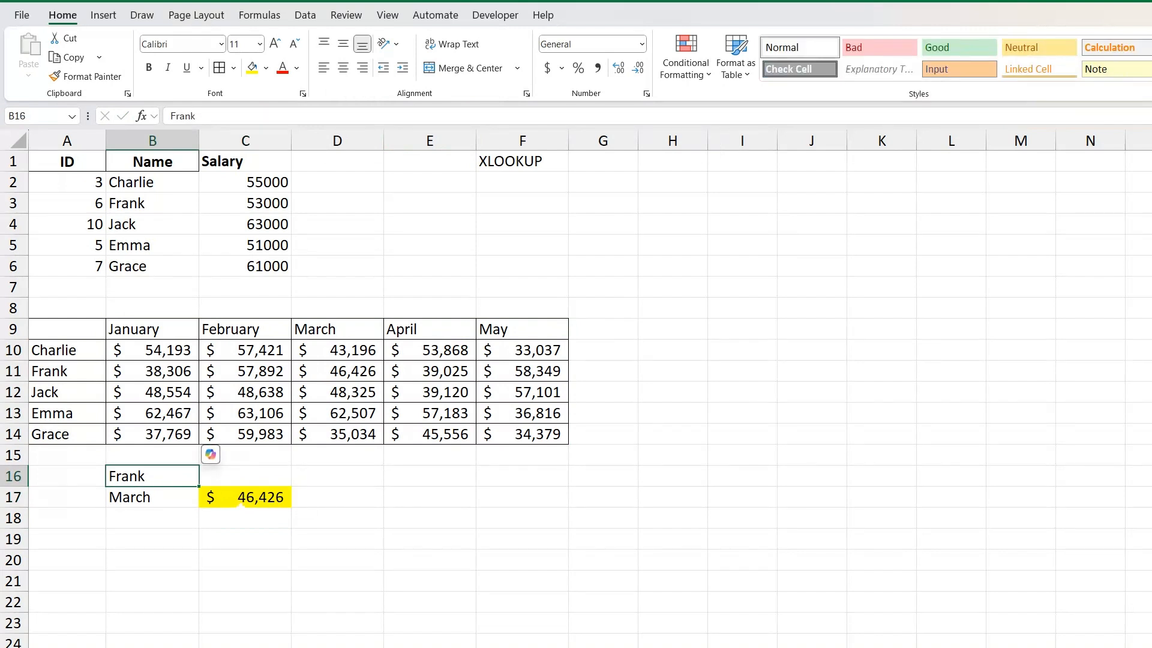
pyautogui.click(240, 504)
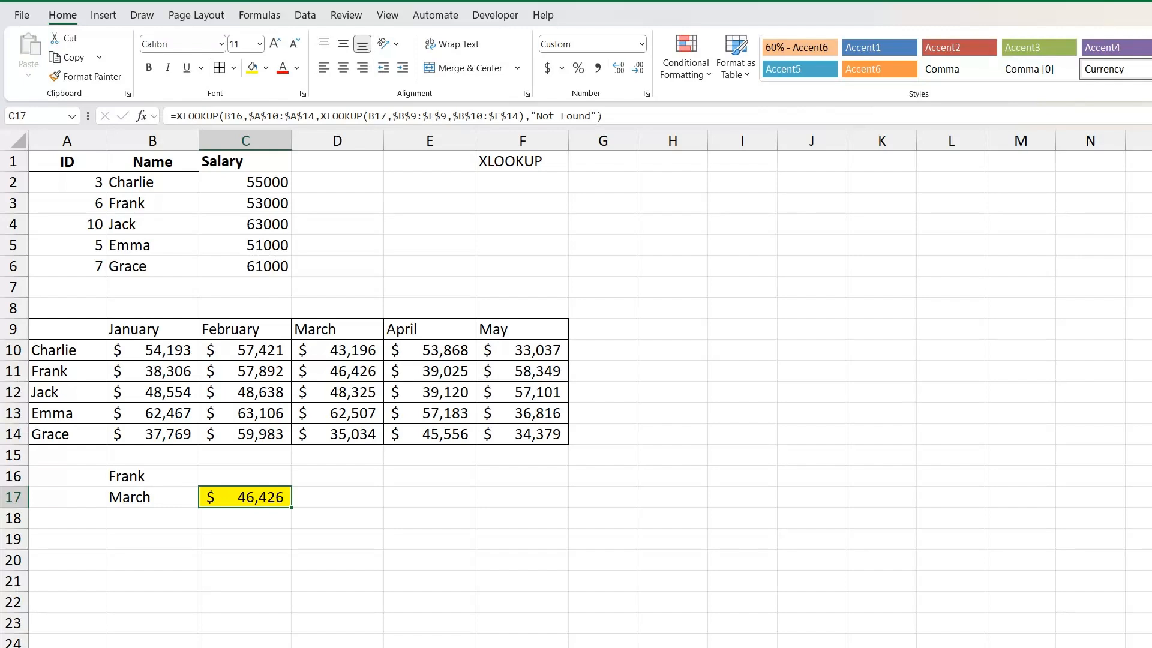
pyautogui.click(155, 480)
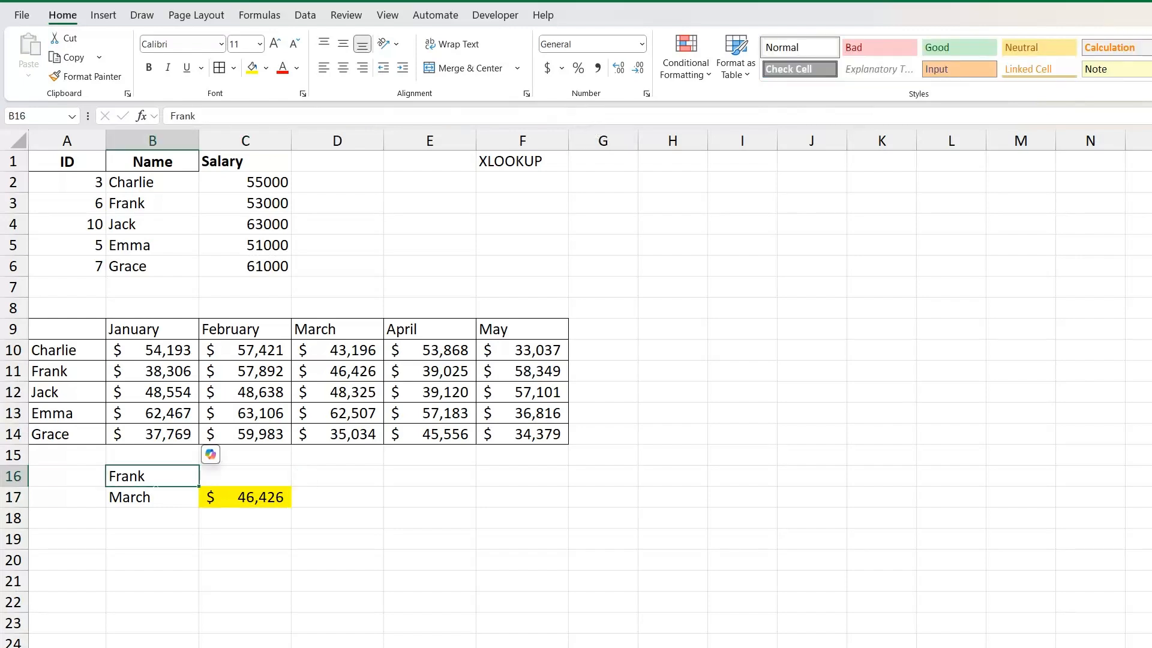
pyautogui.press('BackSpace')
pyautogui.write('John')
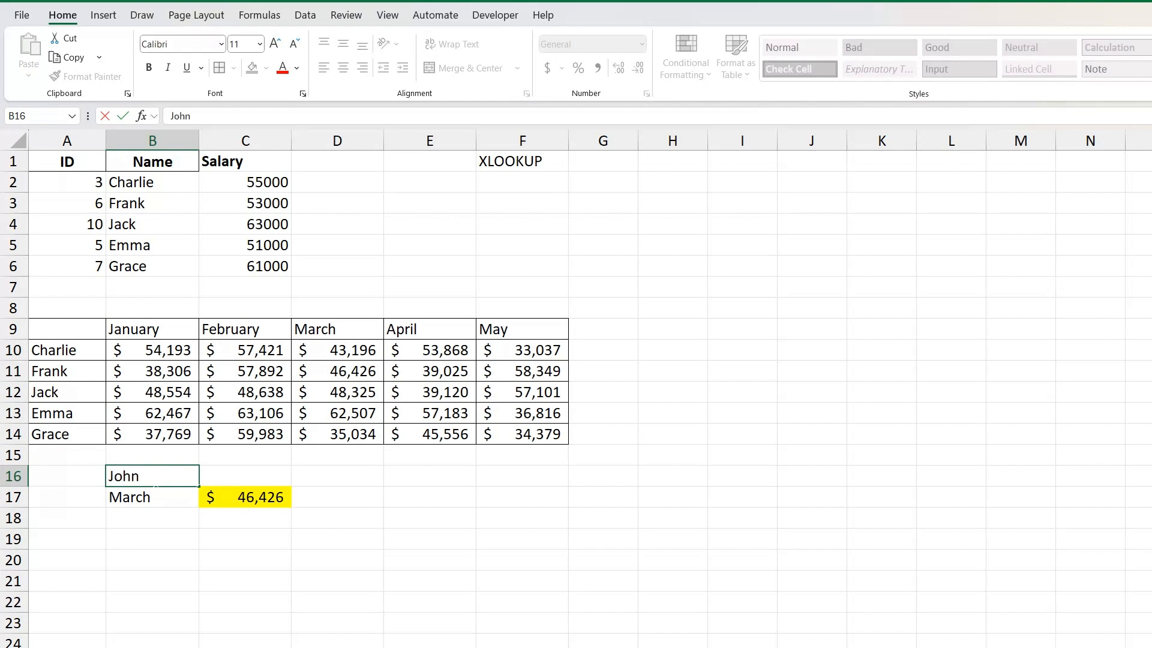
pyautogui.press('Return')
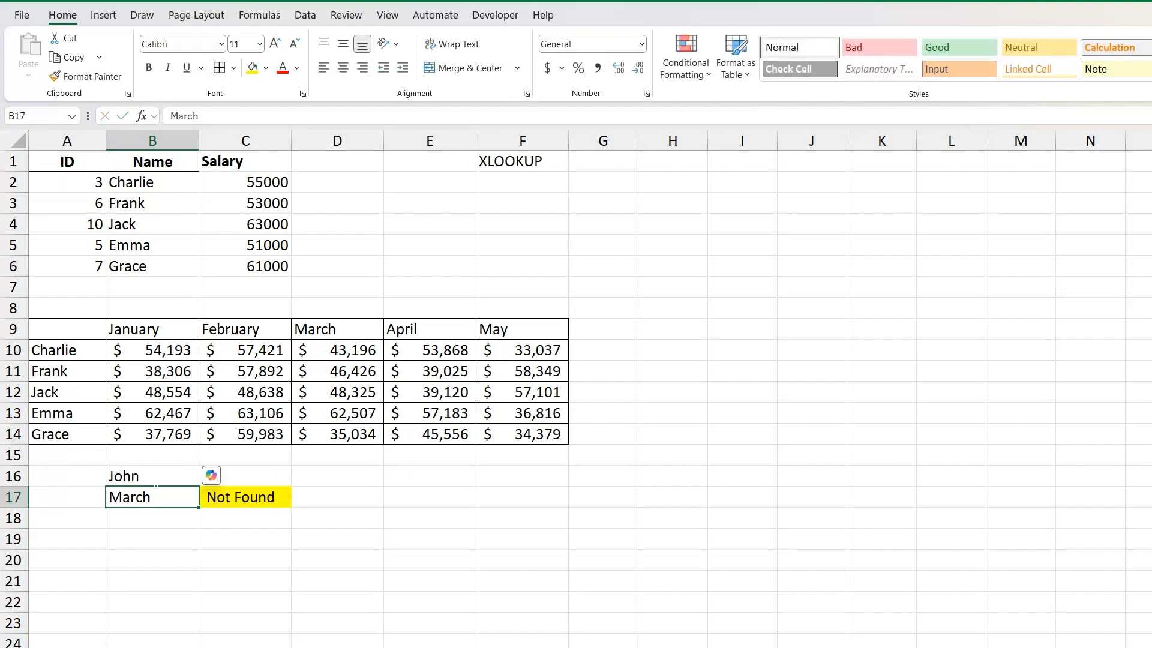
pyautogui.click(253, 503)
pyautogui.moveTo(75, 351); pyautogui.dragTo(78, 439)
pyautogui.click(276, 502)
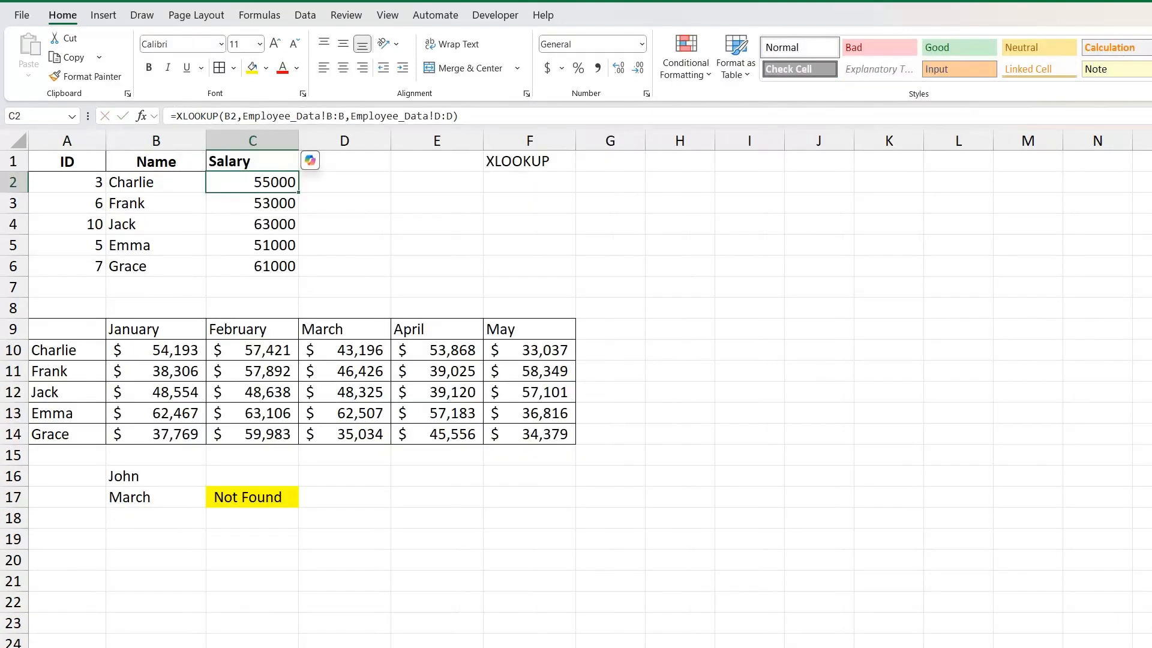
# - Review the XLOOKUP formulas in the Name and Salary columns and clear the salary formulas from C2:C6
pyautogui.click(252, 224)
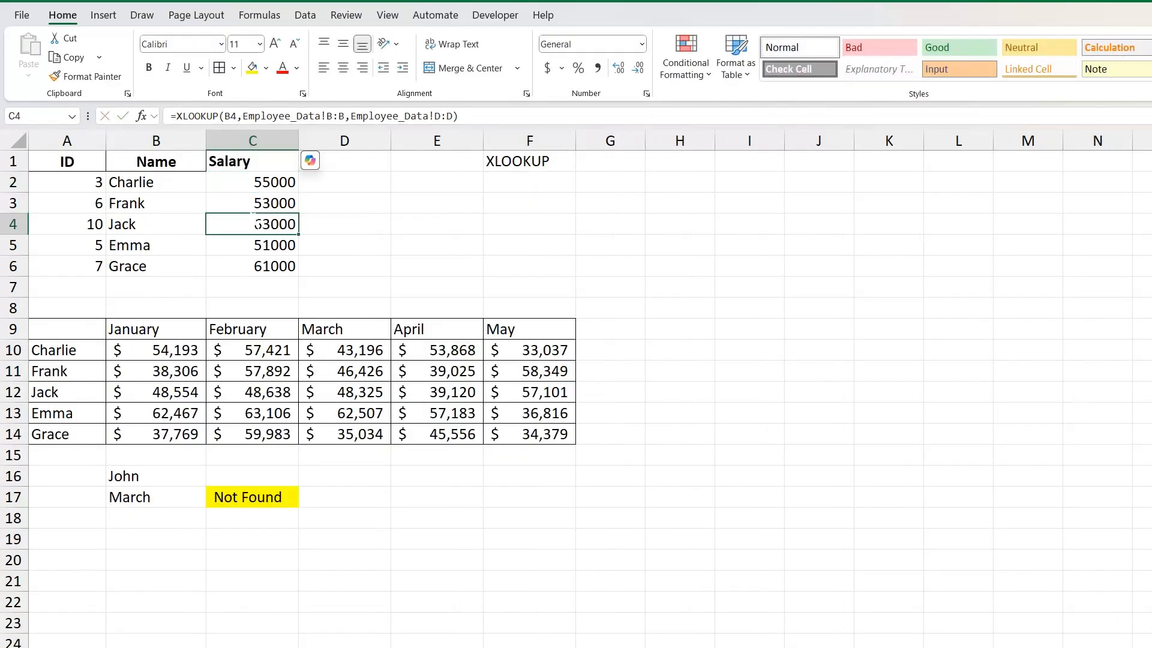
pyautogui.click(156, 182)
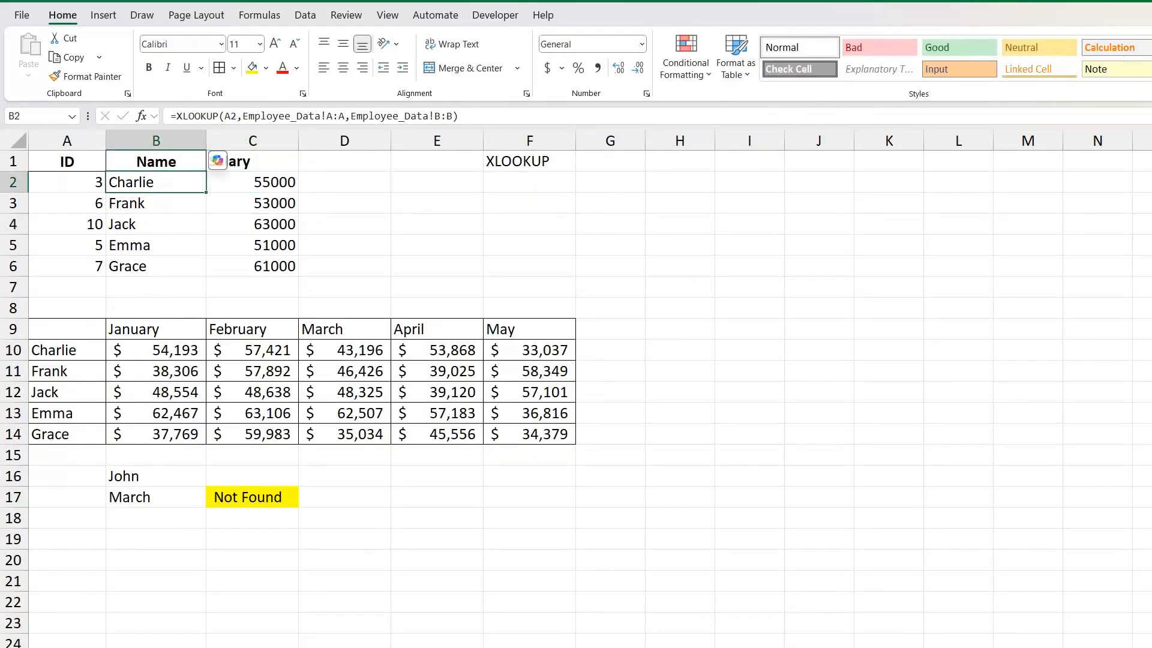
pyautogui.hotkey('ctrl', 'c')
pyautogui.click(252, 162)
pyautogui.click(156, 161)
pyautogui.click(252, 161)
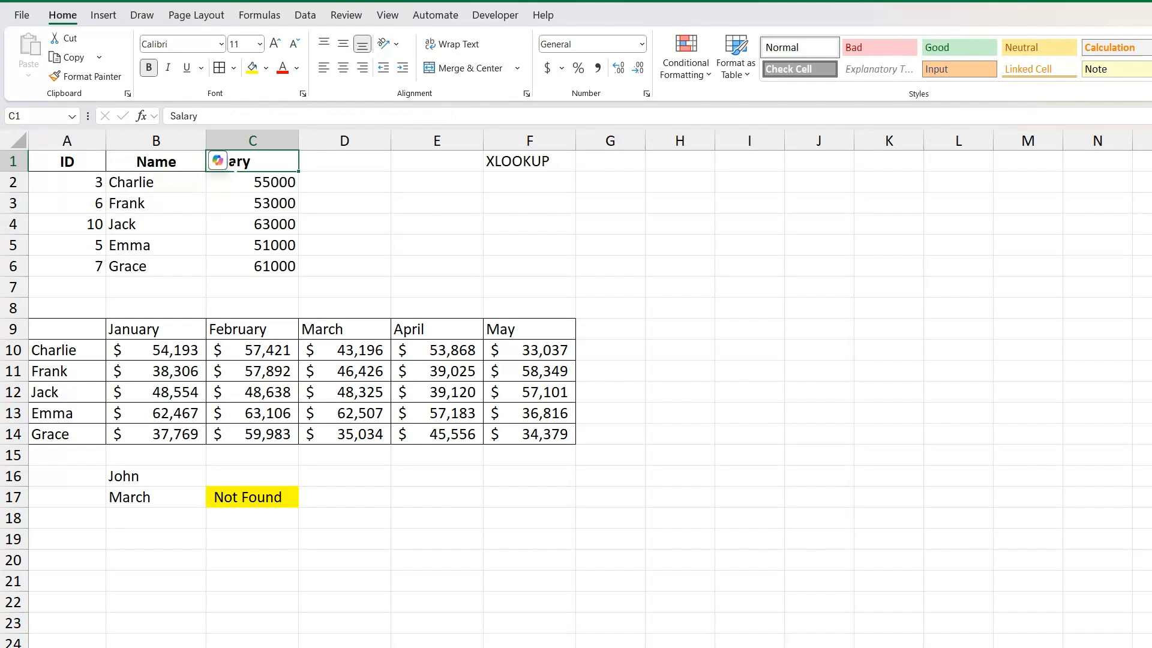
pyautogui.click(156, 183)
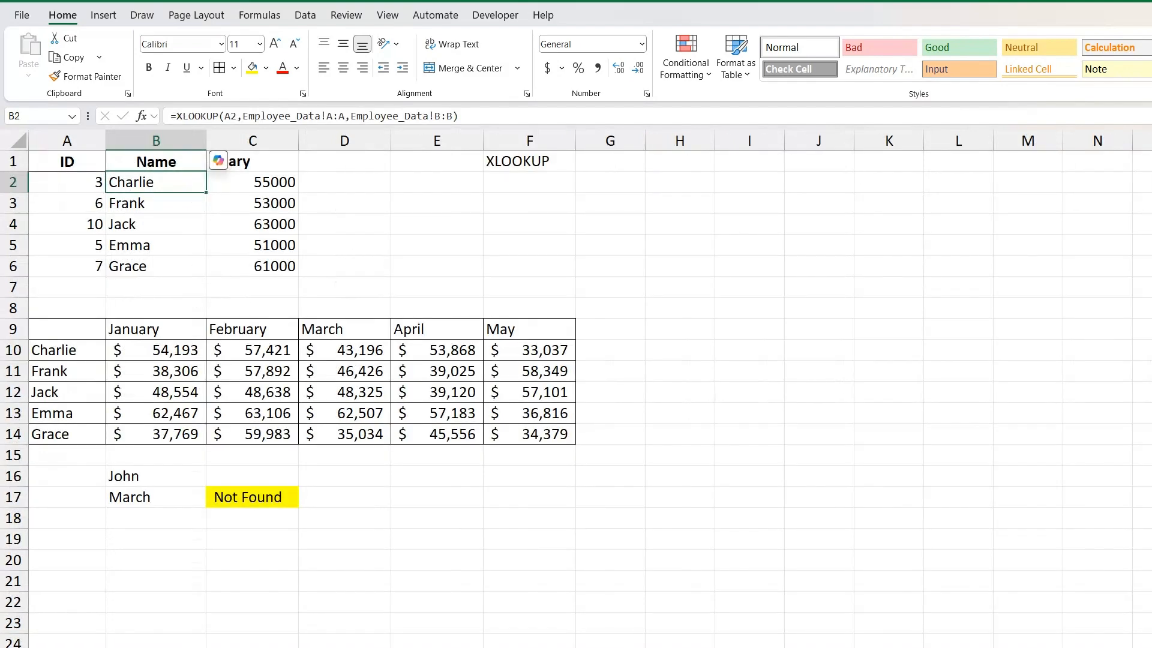
pyautogui.moveTo(252, 182); pyautogui.dragTo(258, 259)
pyautogui.press('Delete')
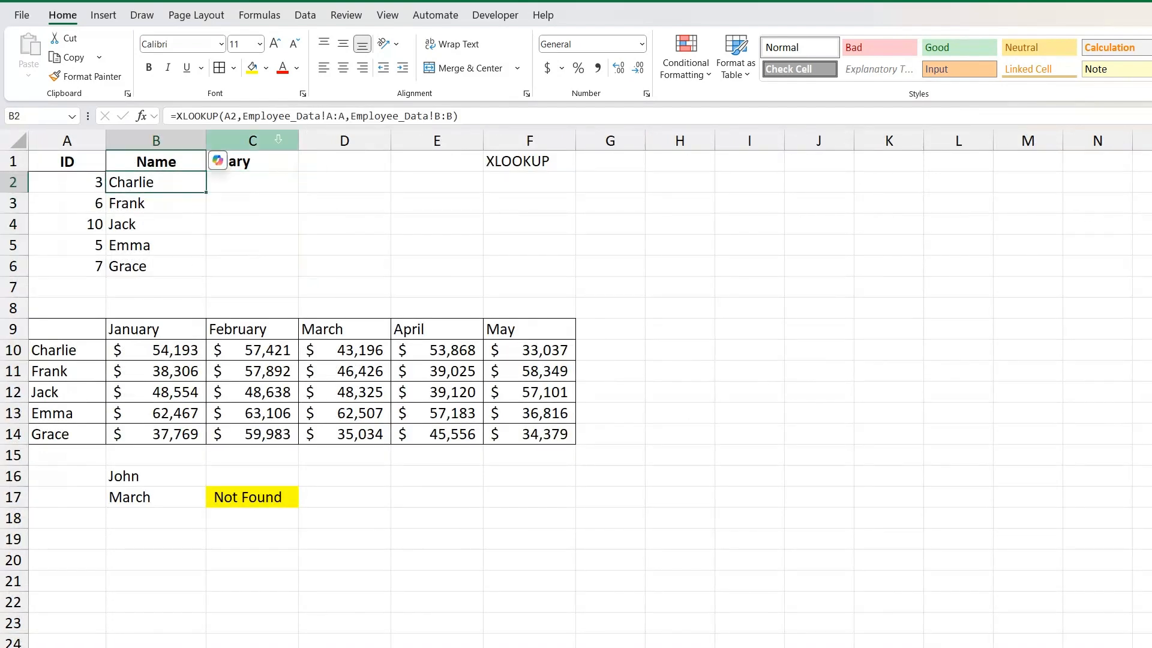
# - Examine the lookup array Employee_Data!A:A in the B2 formula against the ID column on the Employee_Data sheet
pyautogui.click(238, 116)
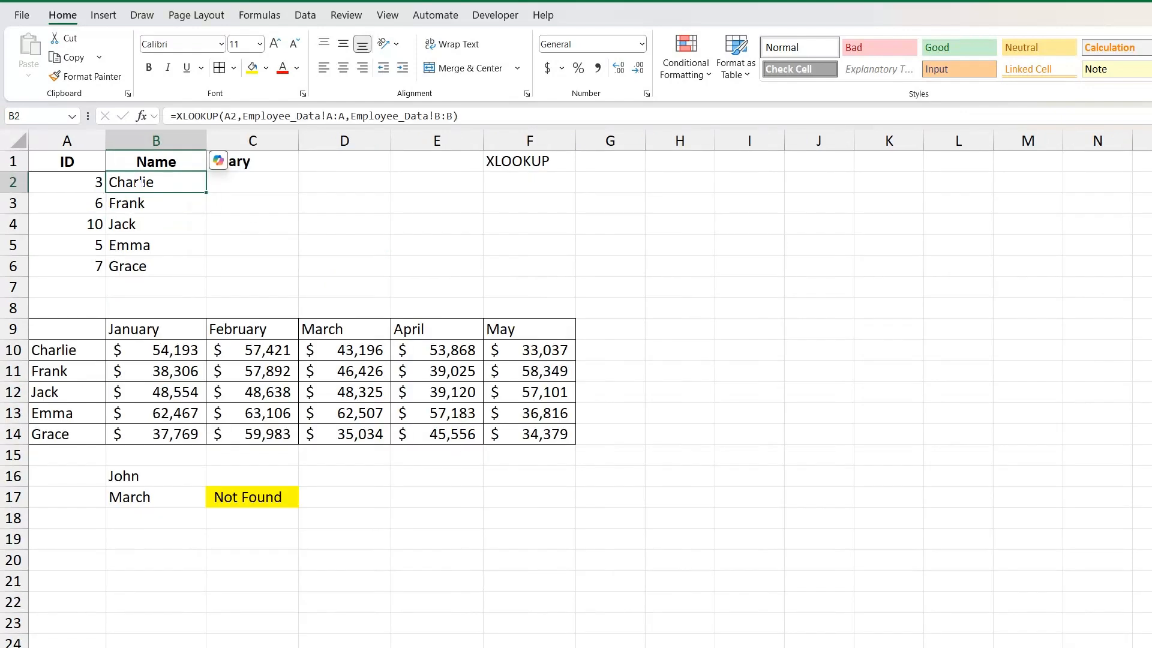
pyautogui.click(238, 116)
pyautogui.moveTo(351, 116); pyautogui.dragTo(245, 116)
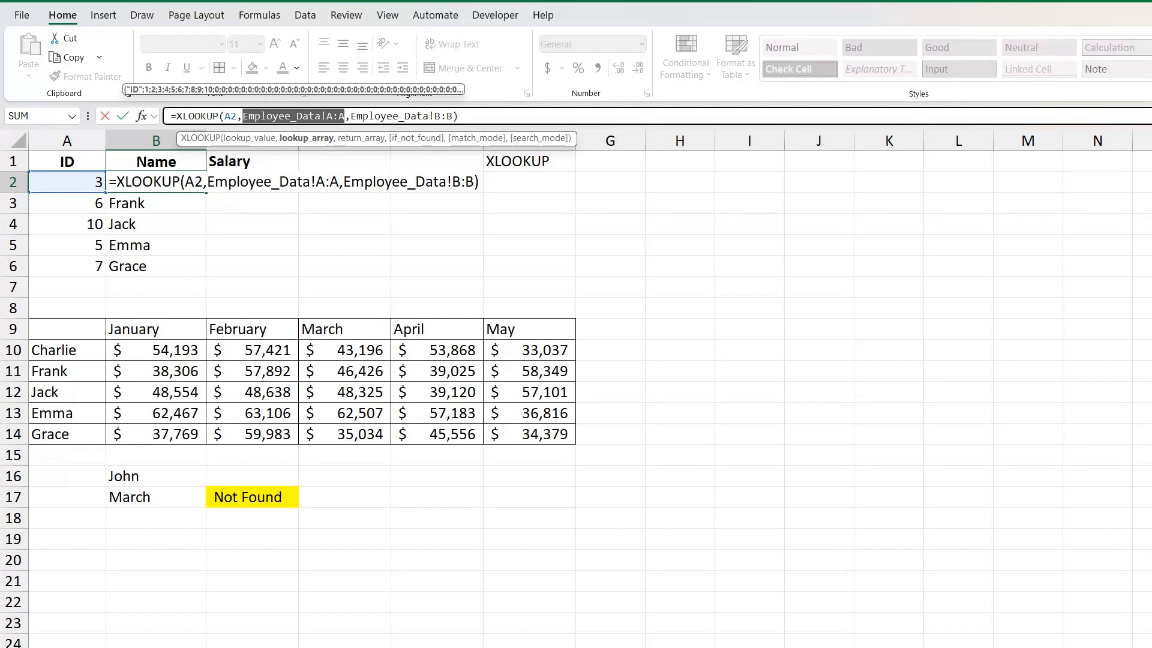
pyautogui.hotkey('ctrl', 'pageup')
pyautogui.click(87, 141)
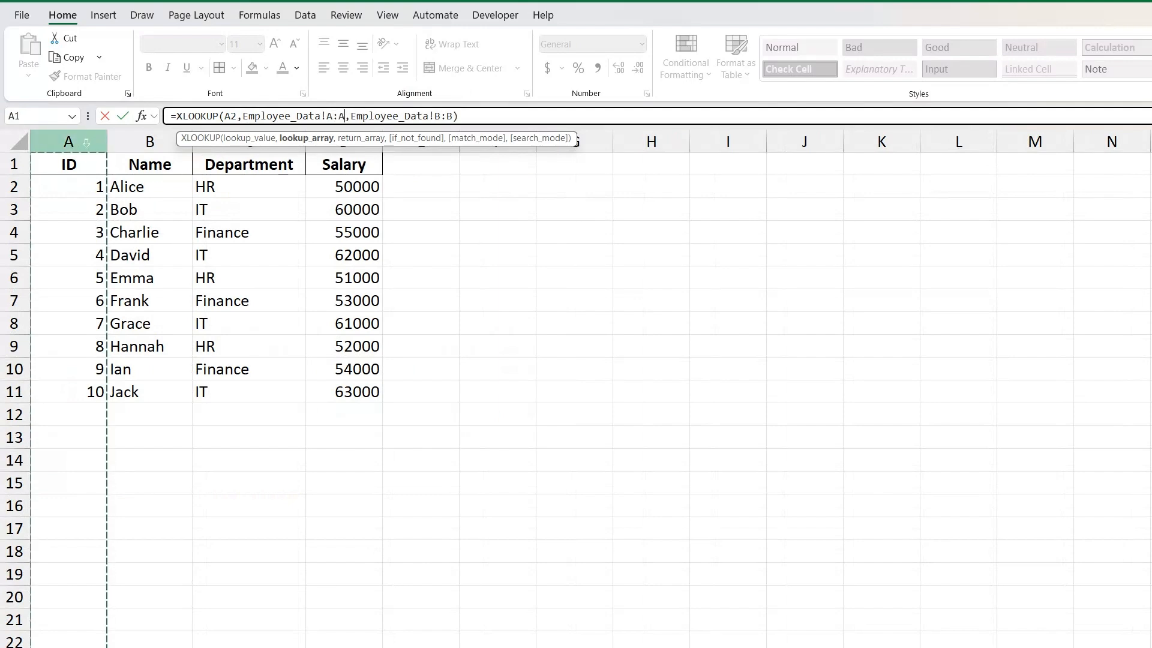
pyautogui.hotkey('ctrl', 'Return')
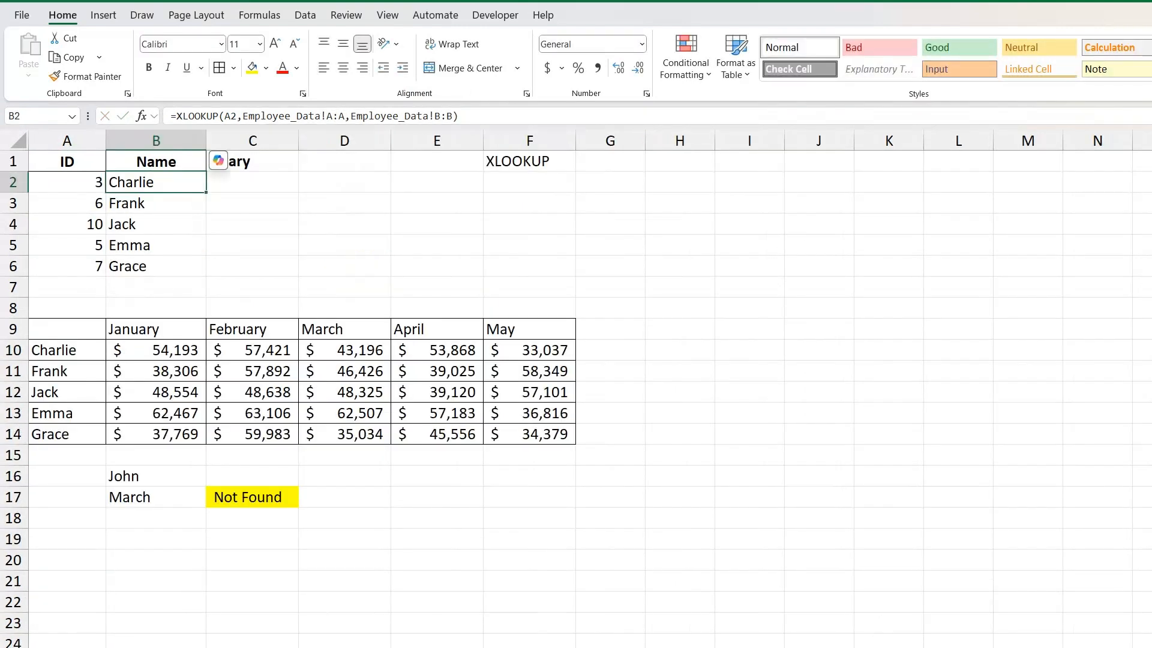
# - Replace the return array in the B2 XLOOKUP with Employee_Data!B:D, enter the formula and dismiss the spill notice
pyautogui.moveTo(454, 116); pyautogui.dragTo(351, 115)
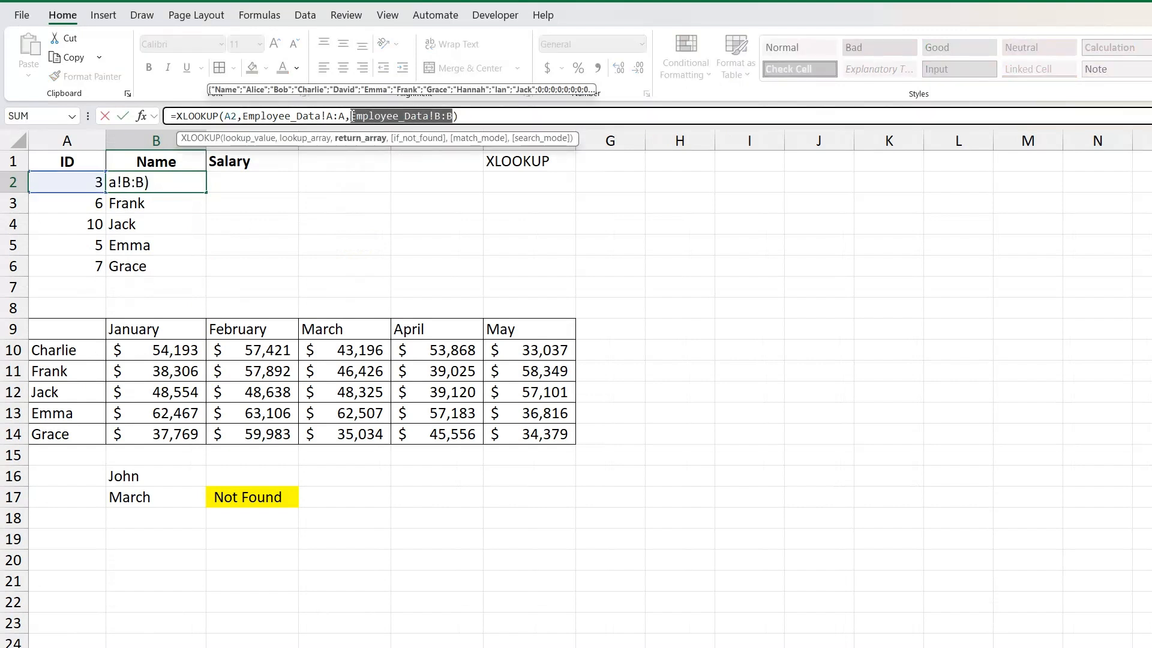
pyautogui.press('Delete')
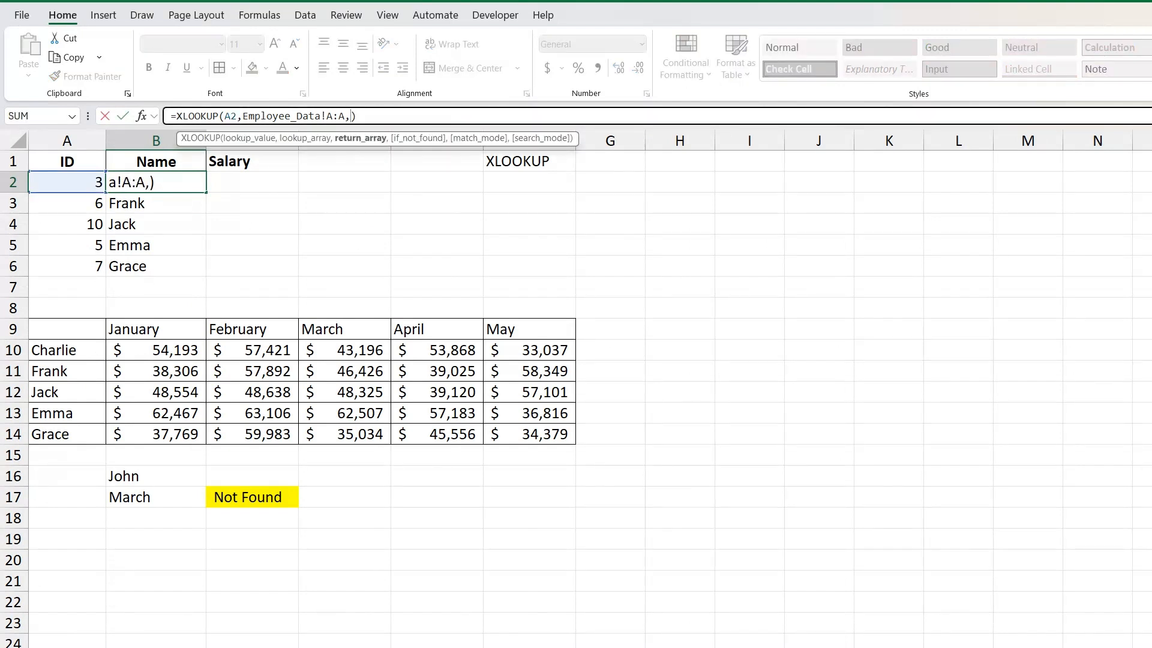
pyautogui.hotkey('ctrl', 'pageup')
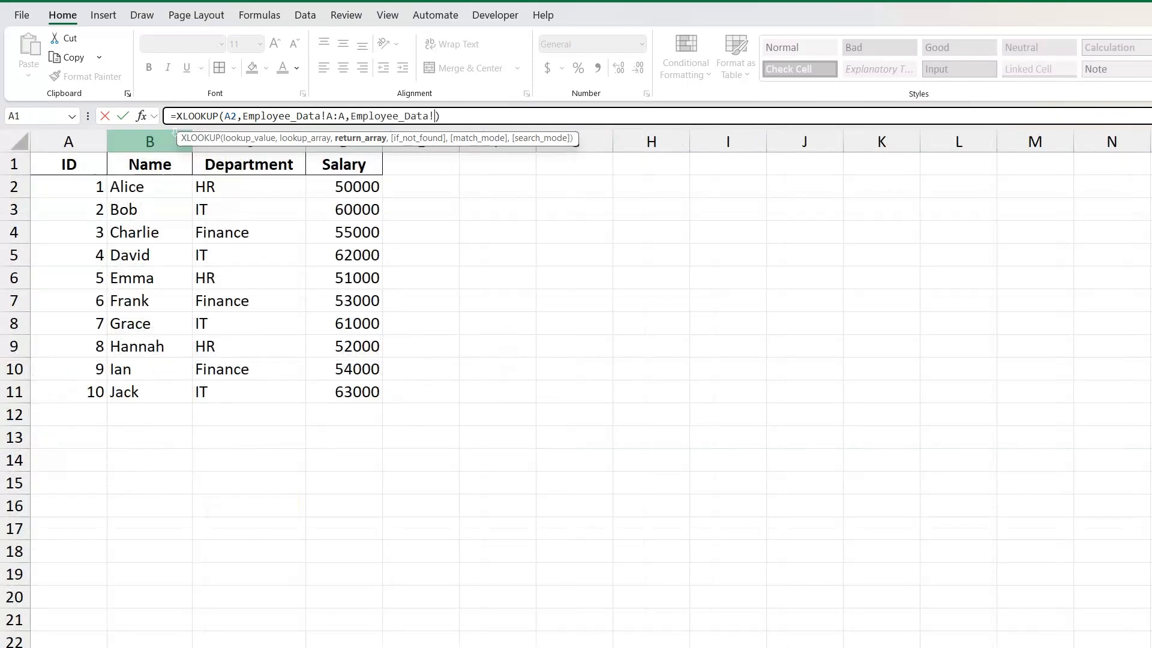
pyautogui.moveTo(152, 139); pyautogui.dragTo(346, 143)
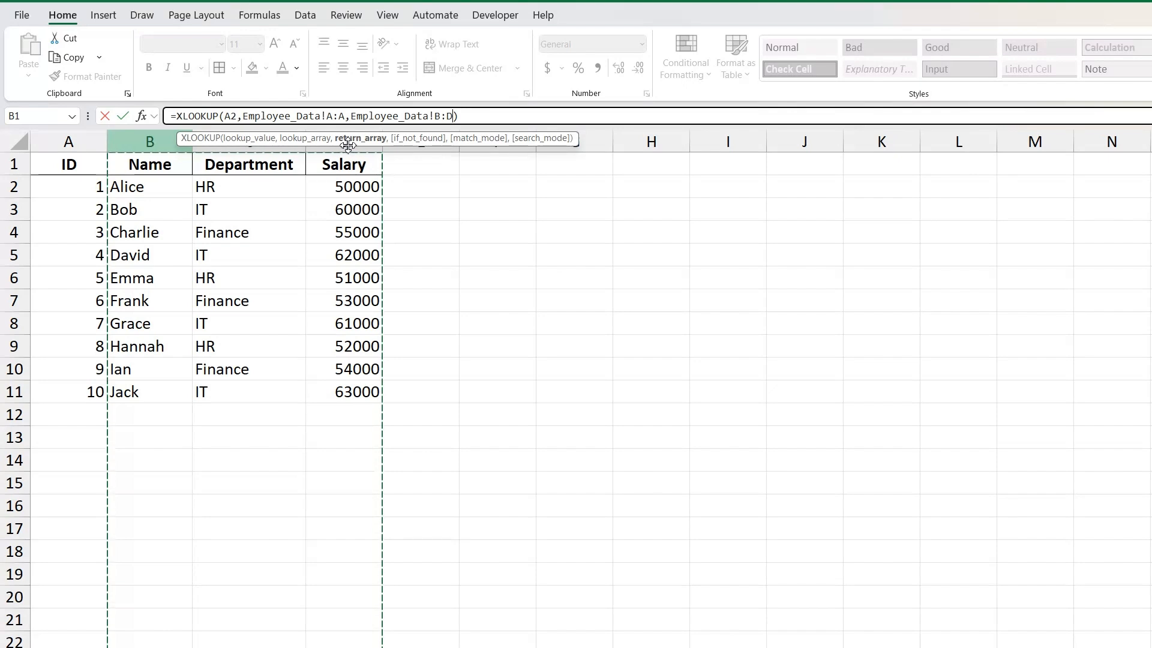
pyautogui.press('Return')
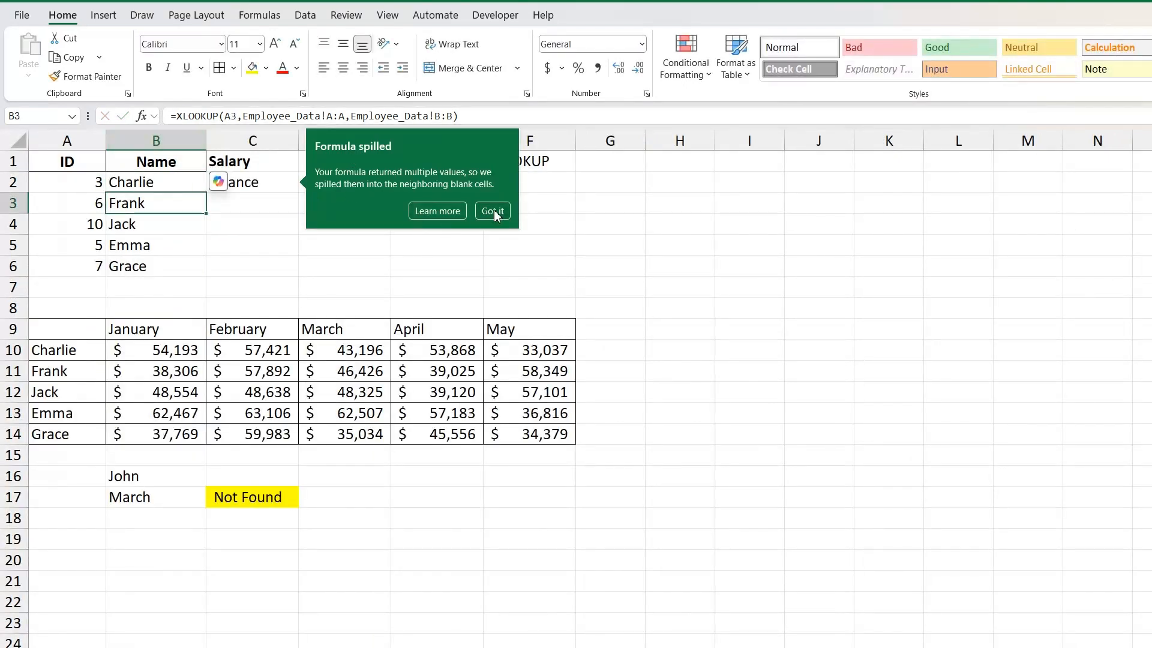
pyautogui.click(493, 211)
# - Inspect the spilled cell C2, the headers in C1 and D1, and the source formula in B2
pyautogui.click(252, 182)
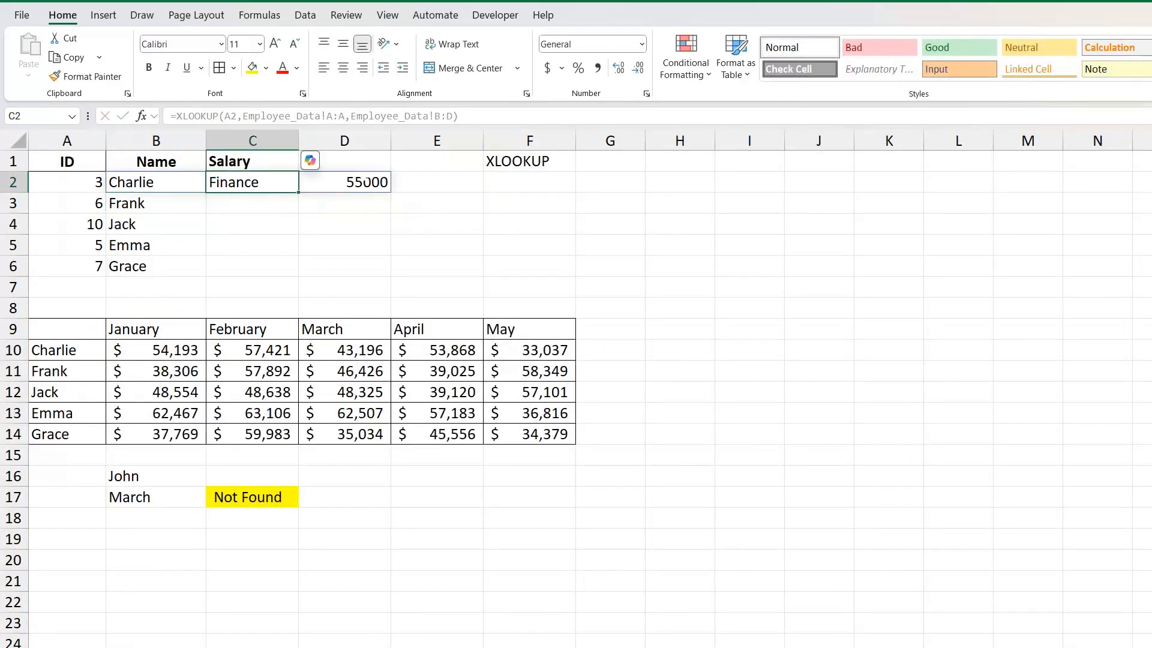
pyautogui.click(344, 161)
pyautogui.click(252, 161)
pyautogui.click(344, 162)
pyautogui.click(251, 161)
pyautogui.click(156, 183)
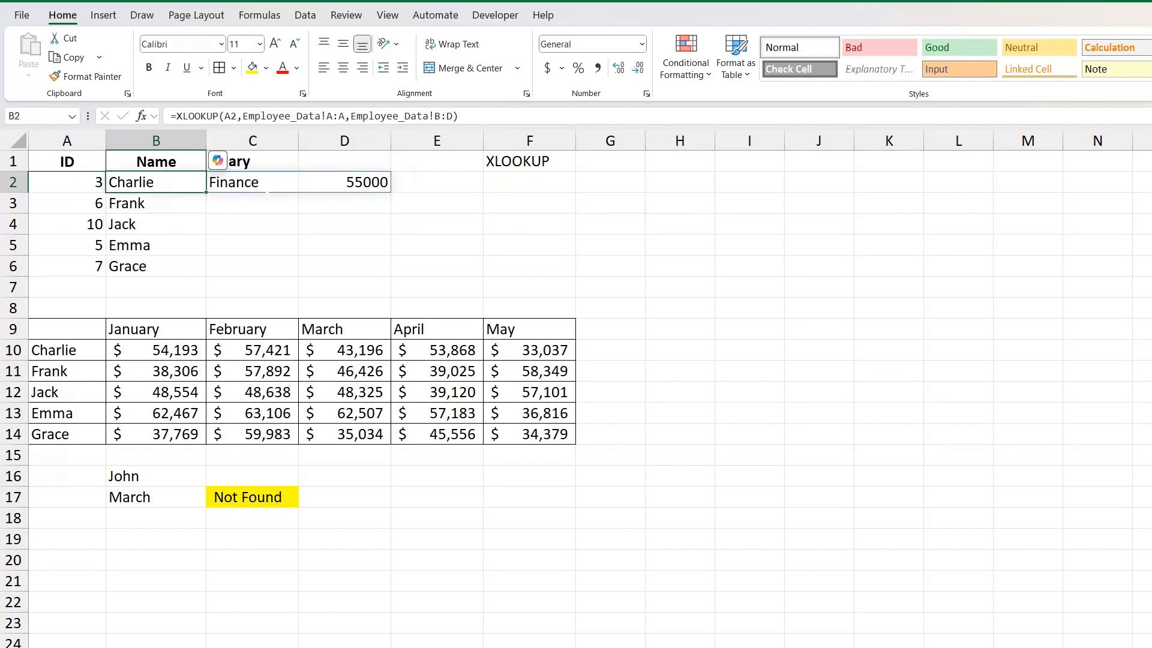
# - Move the Salary header from C1 to D1, above the spilled salary value
pyautogui.click(253, 161)
pyautogui.click(258, 204)
pyautogui.click(261, 164)
pyautogui.hotkey('ctrl', 'x')
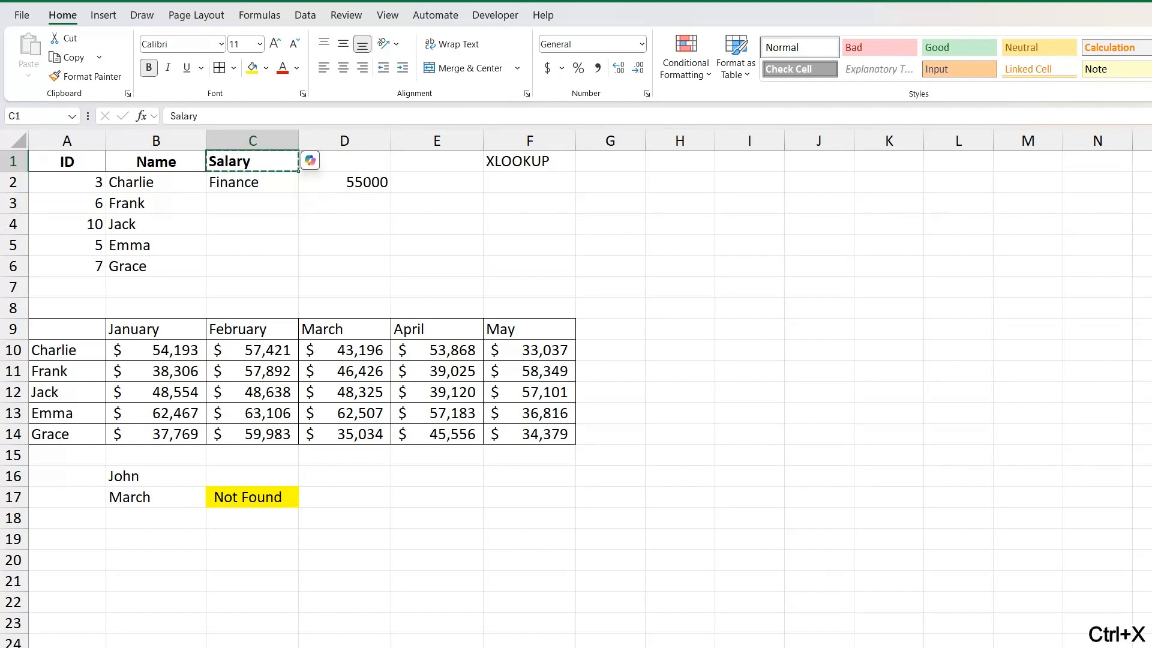
pyautogui.click(336, 166)
pyautogui.hotkey('ctrl', 'v')
# - Enter Department as the column header in C1
pyautogui.click(253, 169)
pyautogui.write('Department')
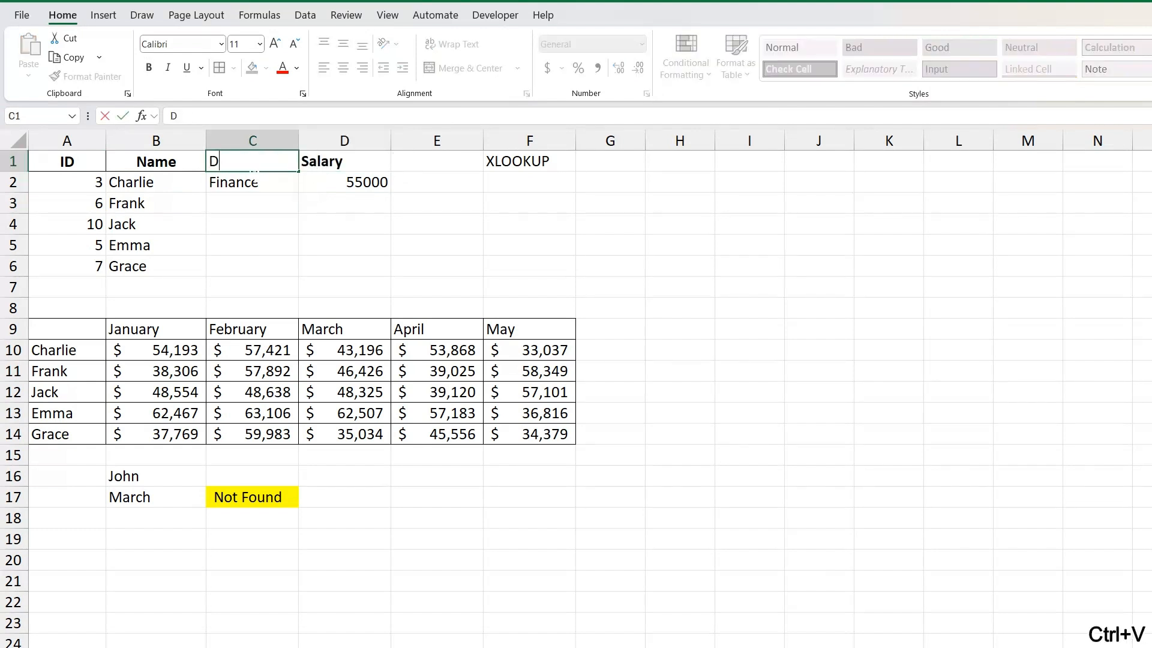
pyautogui.press('Return')
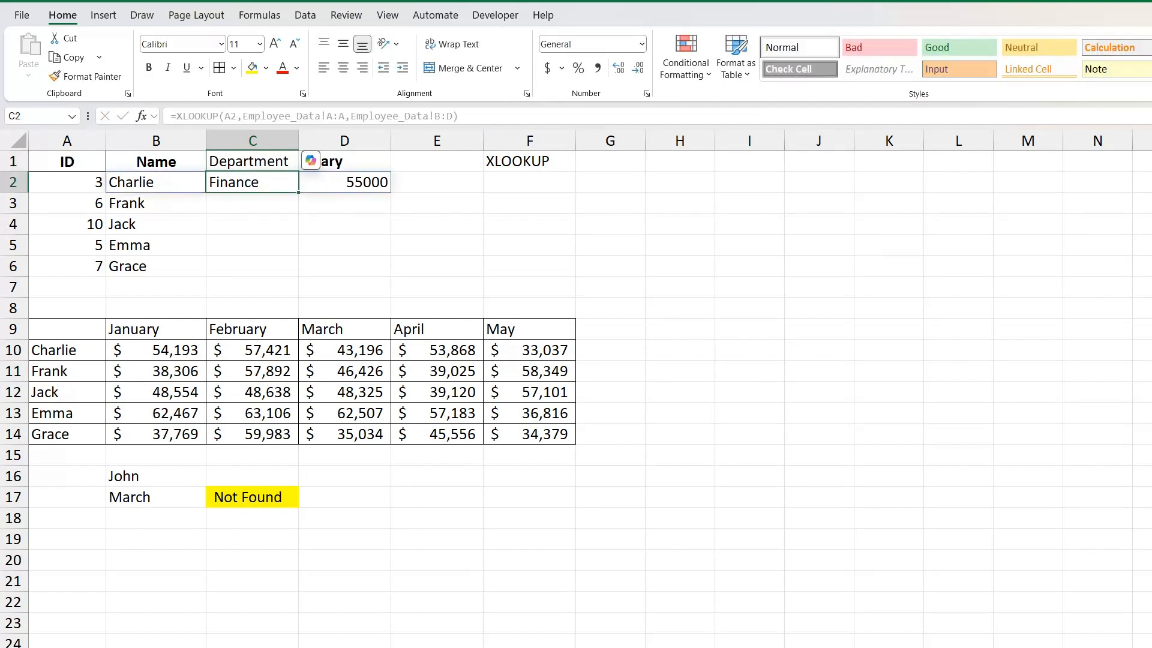
pyautogui.click(252, 164)
pyautogui.click(173, 162)
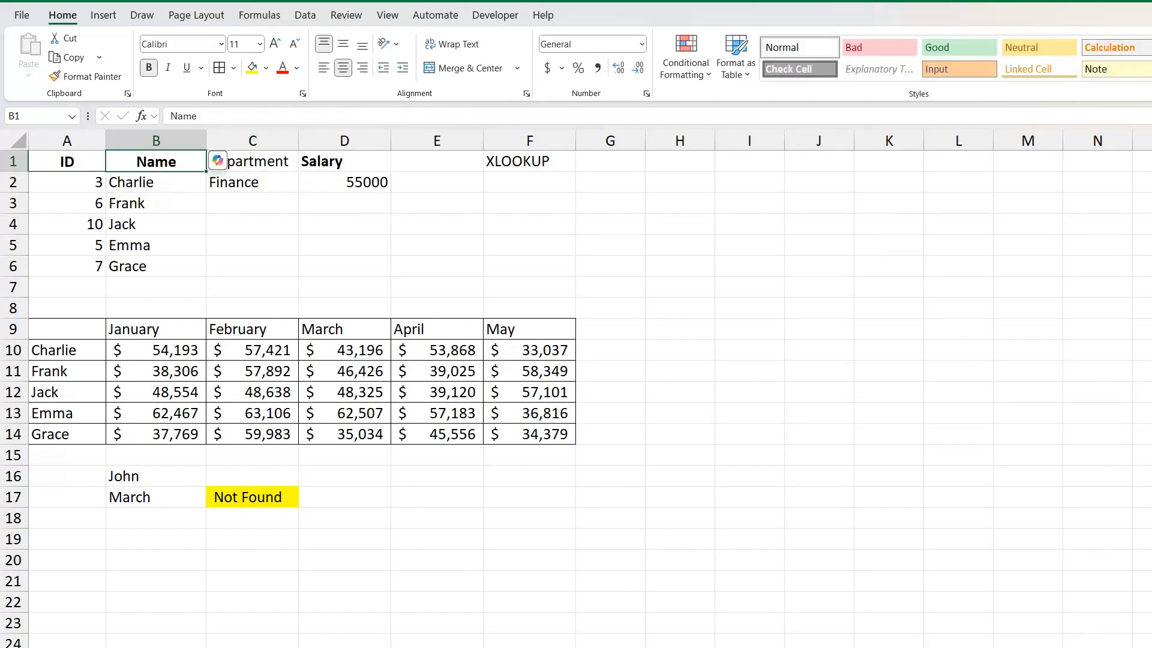
pyautogui.hotkey('alt', '2')
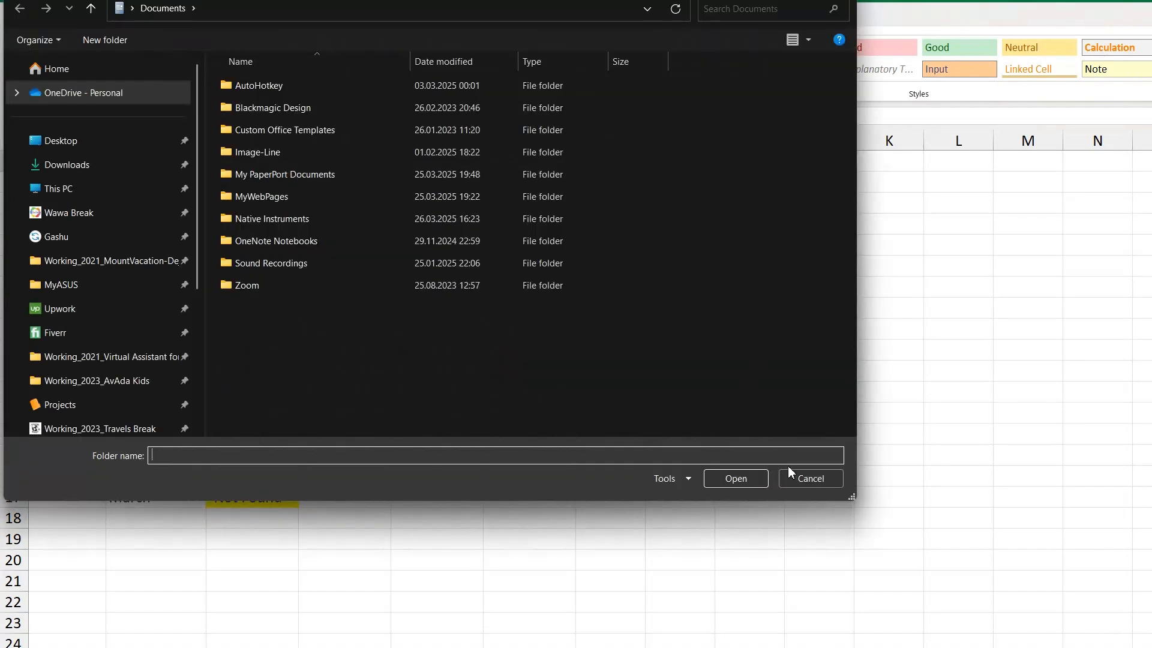
pyautogui.click(740, 474)
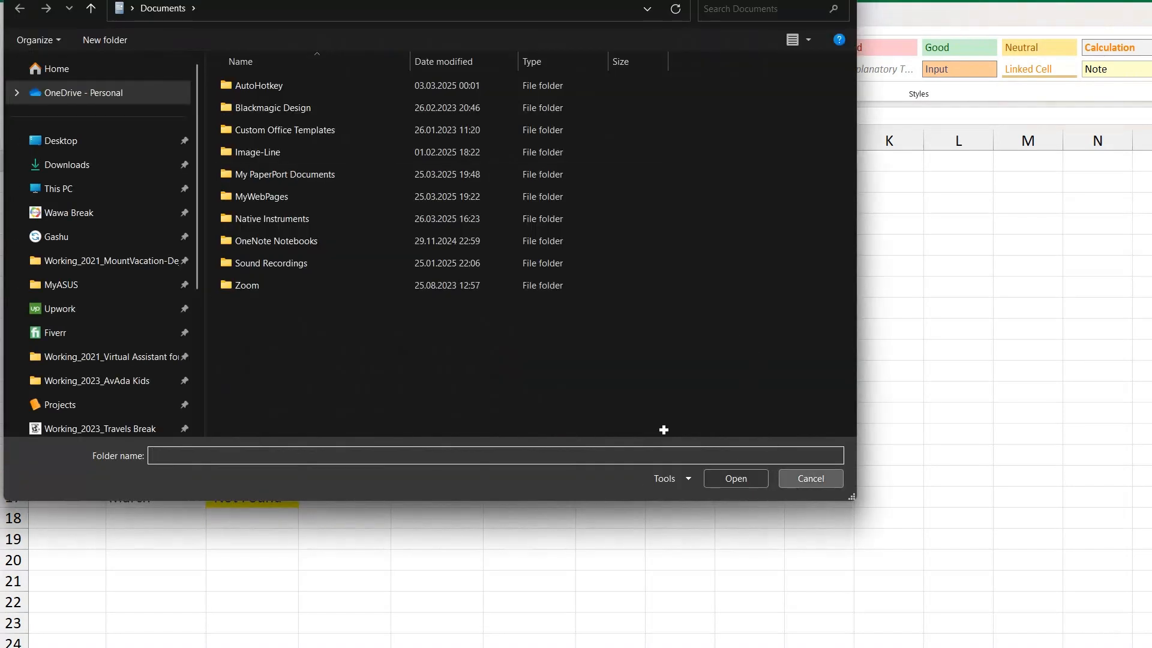
# - Make the Department header in C1 bold
pyautogui.click(222, 160)
pyautogui.hotkey('ctrl', 'b')
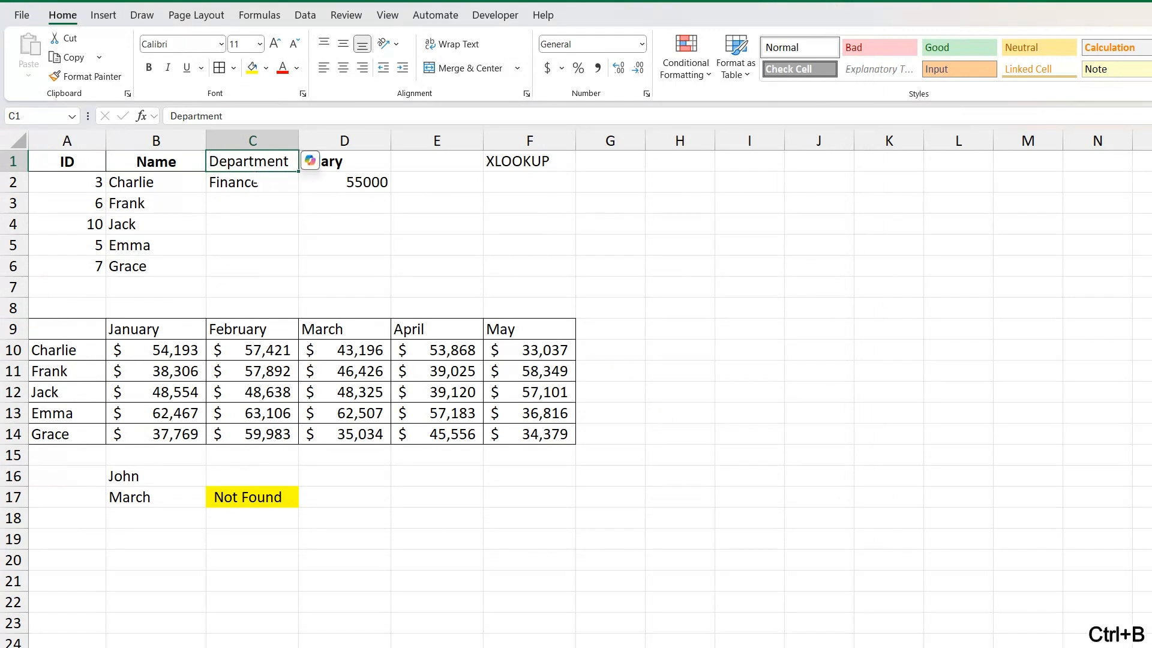
pyautogui.click(258, 204)
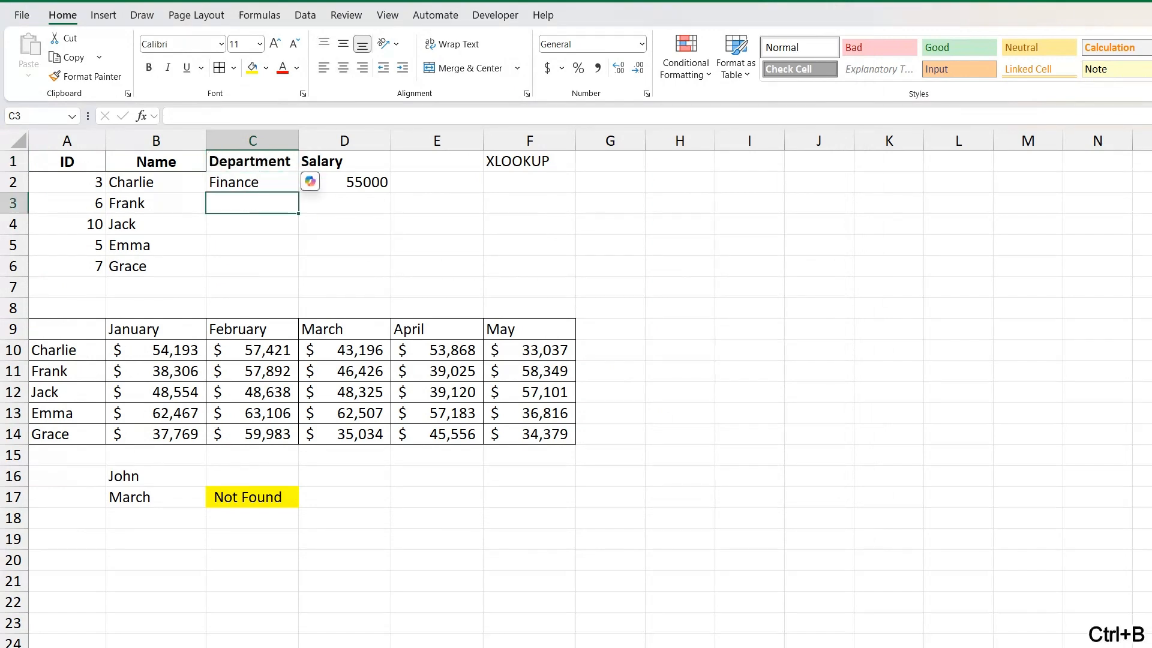
# - Fill the spilling XLOOKUP formula from B2 down to B6 for the remaining employee IDs
pyautogui.click(364, 183)
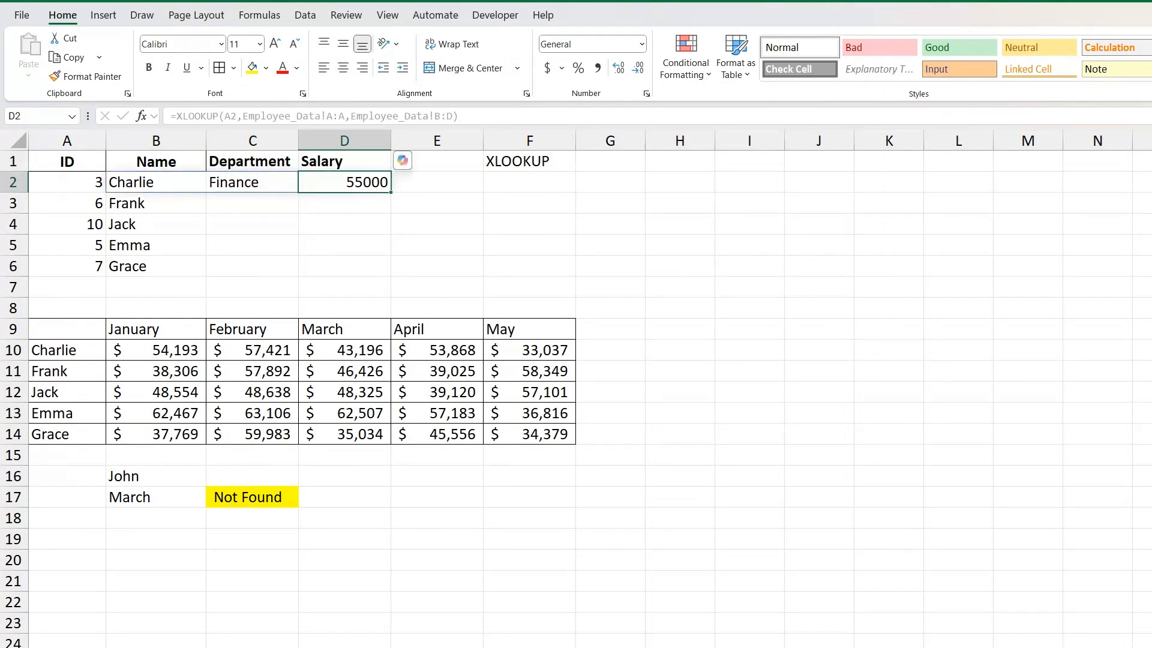
pyautogui.press('Left')
pyautogui.press('Left')
pyautogui.moveTo(205, 191); pyautogui.dragTo(205, 275)
# - Inspect the spilled XLOOKUP formulas in the Salary column from D2 to D5
pyautogui.click(359, 182)
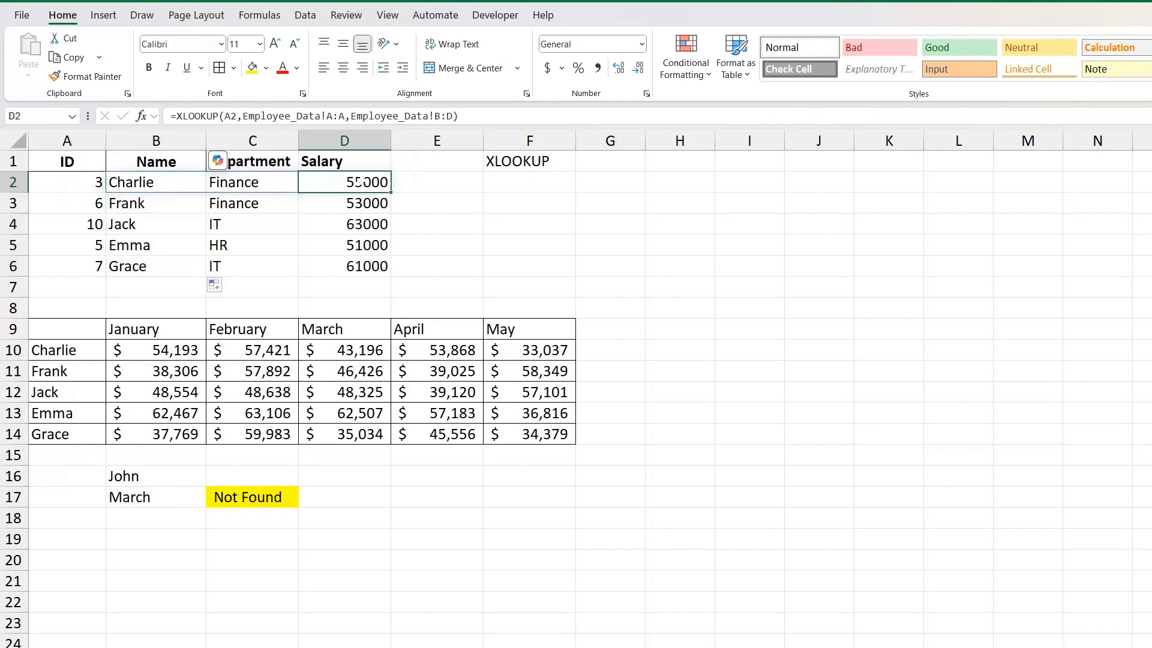
pyautogui.press('Down')
pyautogui.press('Down')
pyautogui.press('Down')
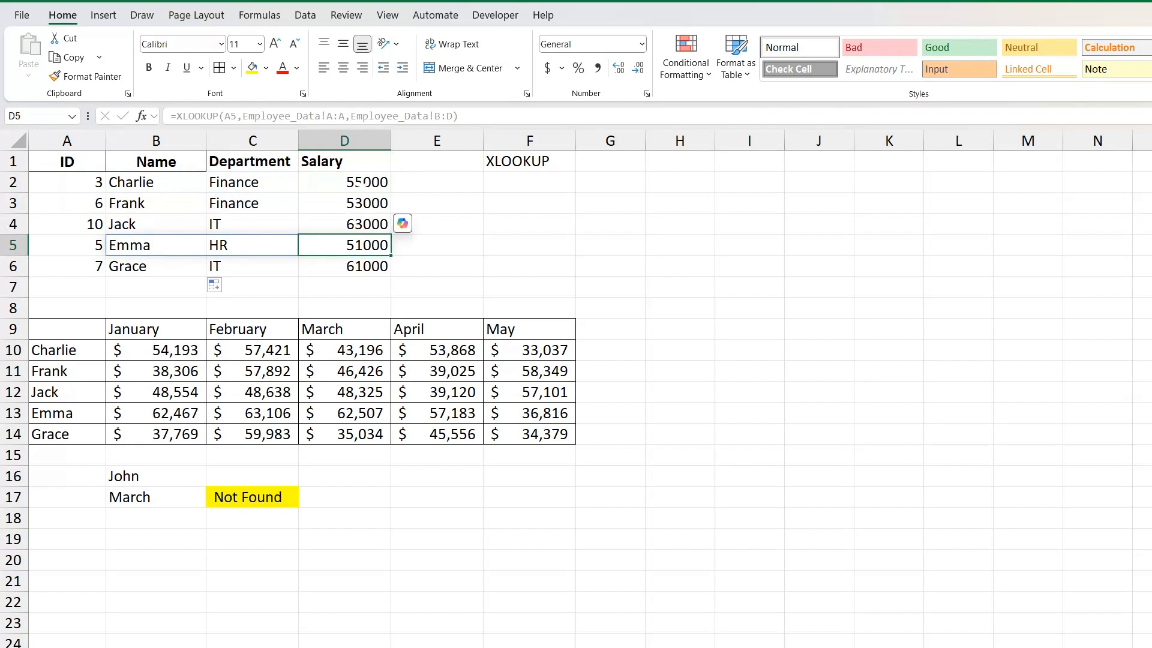
pyautogui.press('Up')
pyautogui.press('Up')
pyautogui.press('Up')
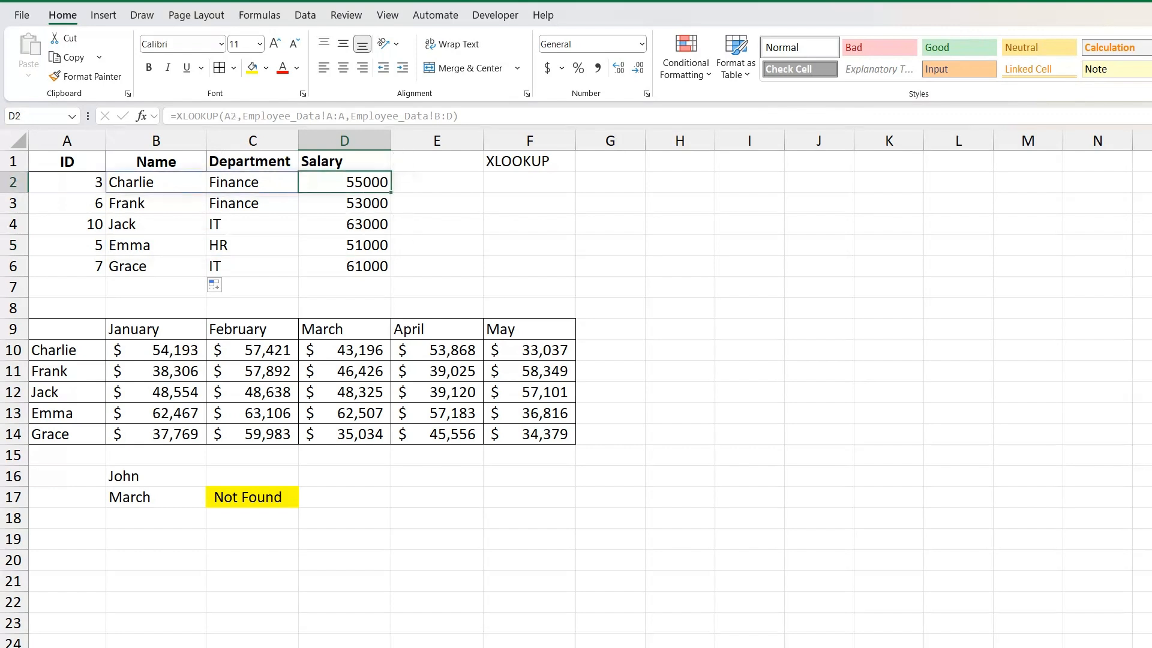
# - Compare the source XLOOKUP formulas in the Name column with the spilled Department and Salary cells
pyautogui.click(252, 224)
pyautogui.click(128, 245)
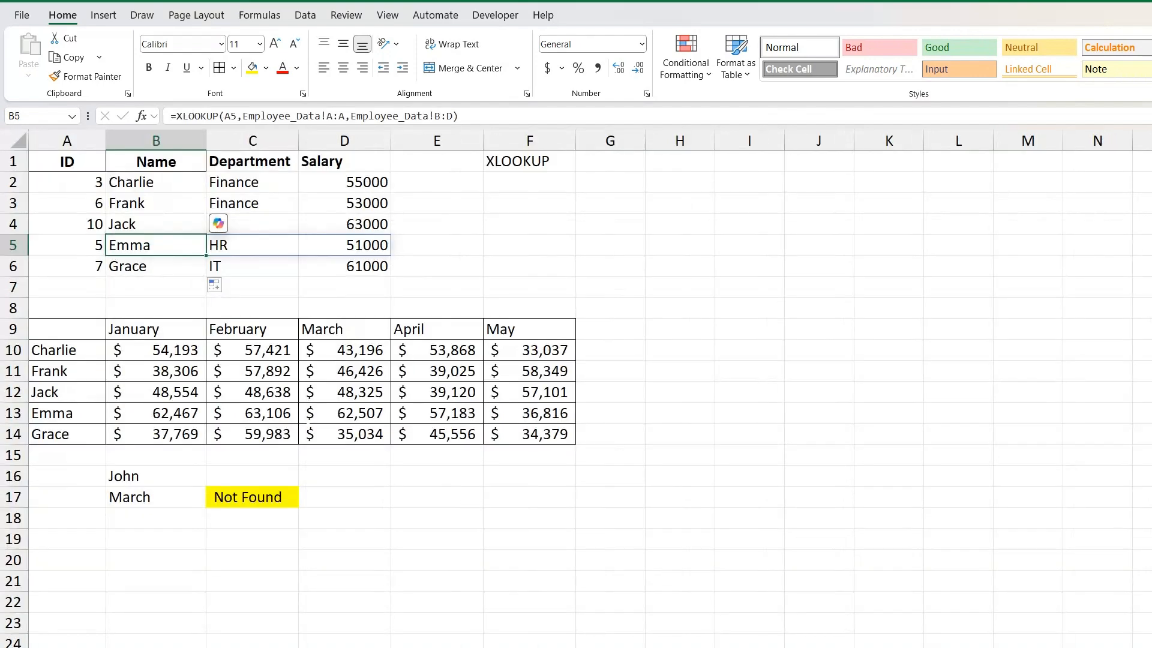
pyautogui.click(213, 182)
pyautogui.press('Right')
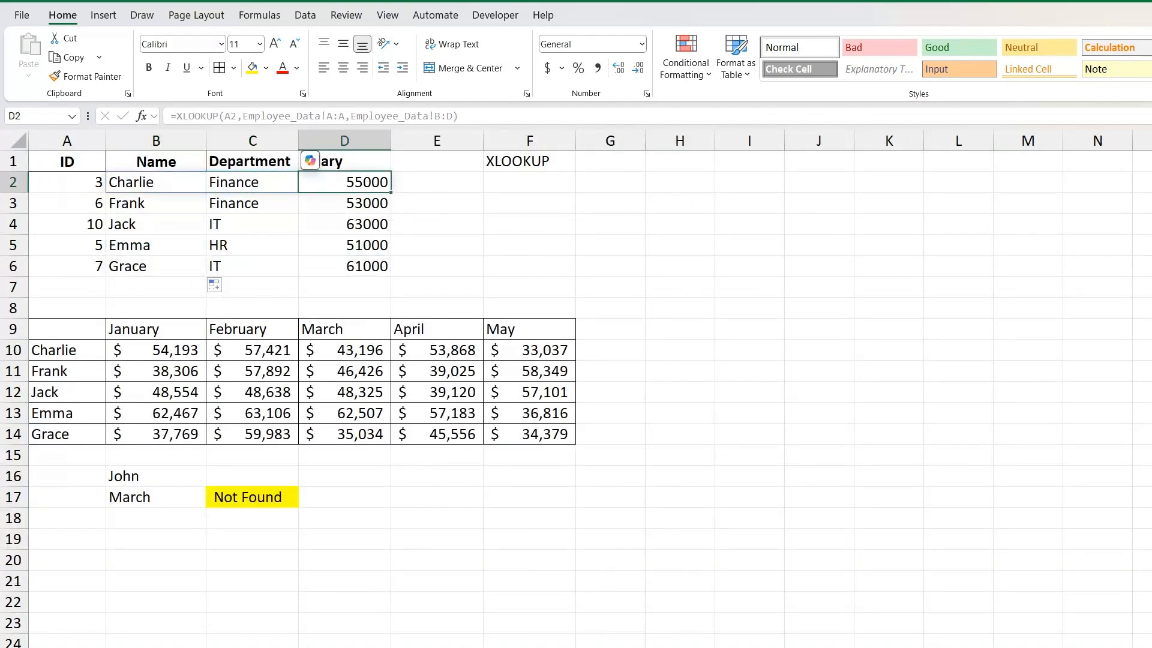
pyautogui.press('Left')
pyautogui.press('Left')
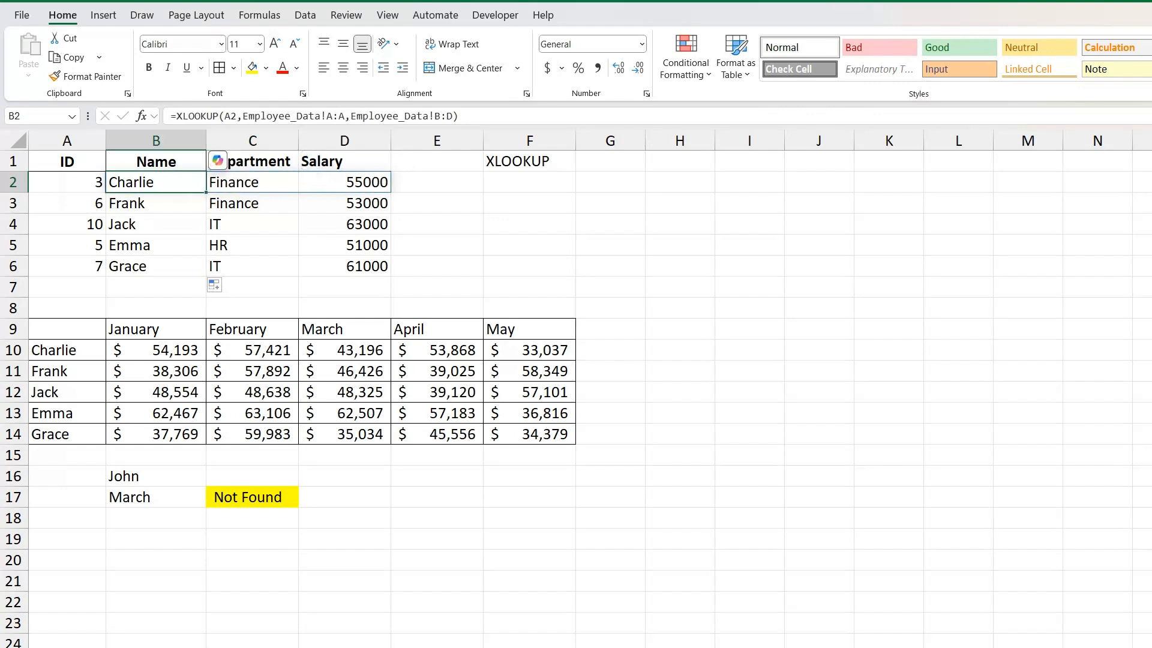
pyautogui.press('Down')
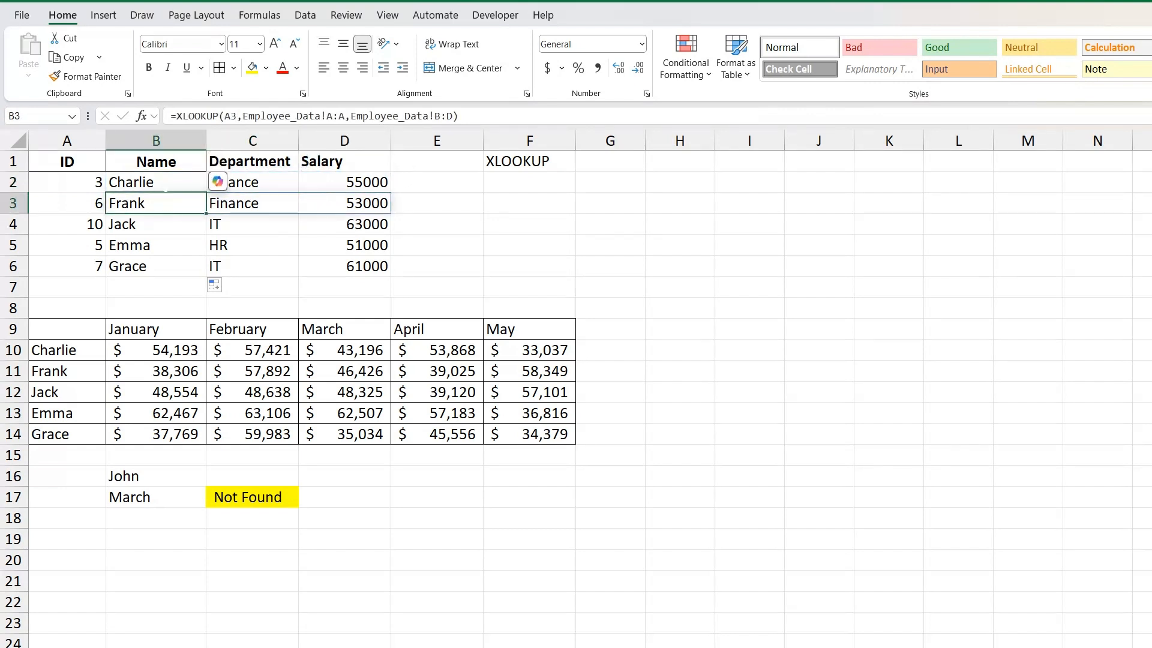
pyautogui.press('Up')
pyautogui.press('Down')
pyautogui.press('Down')
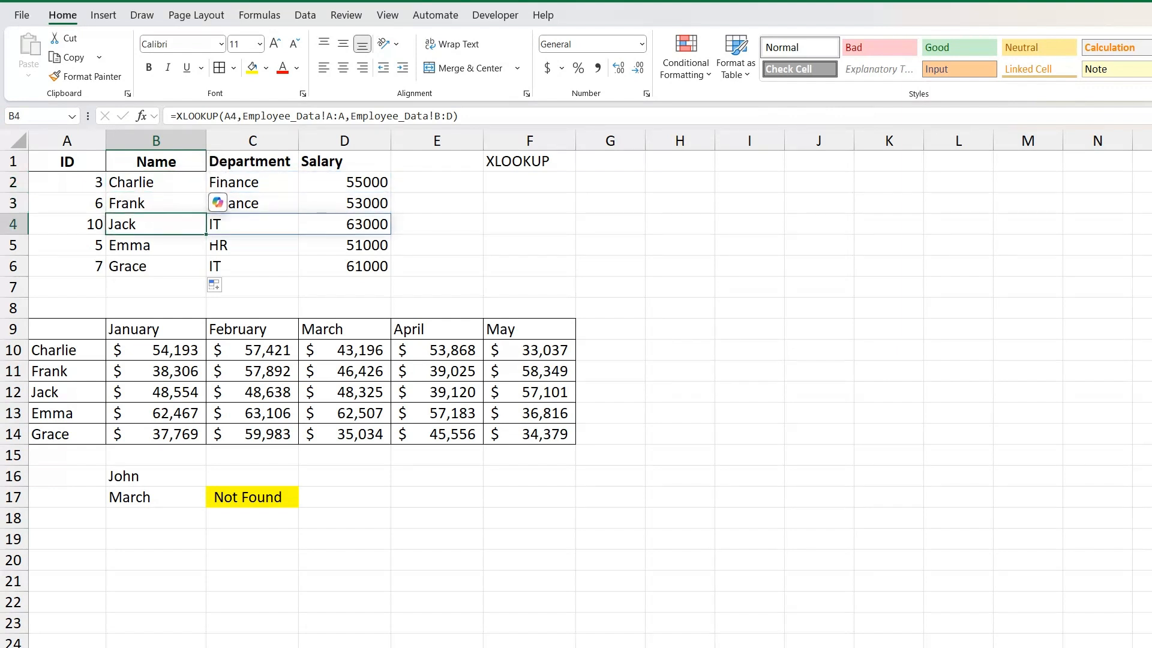
# - Hide the floating Copilot button until the document is reopened
pyautogui.click(220, 205)
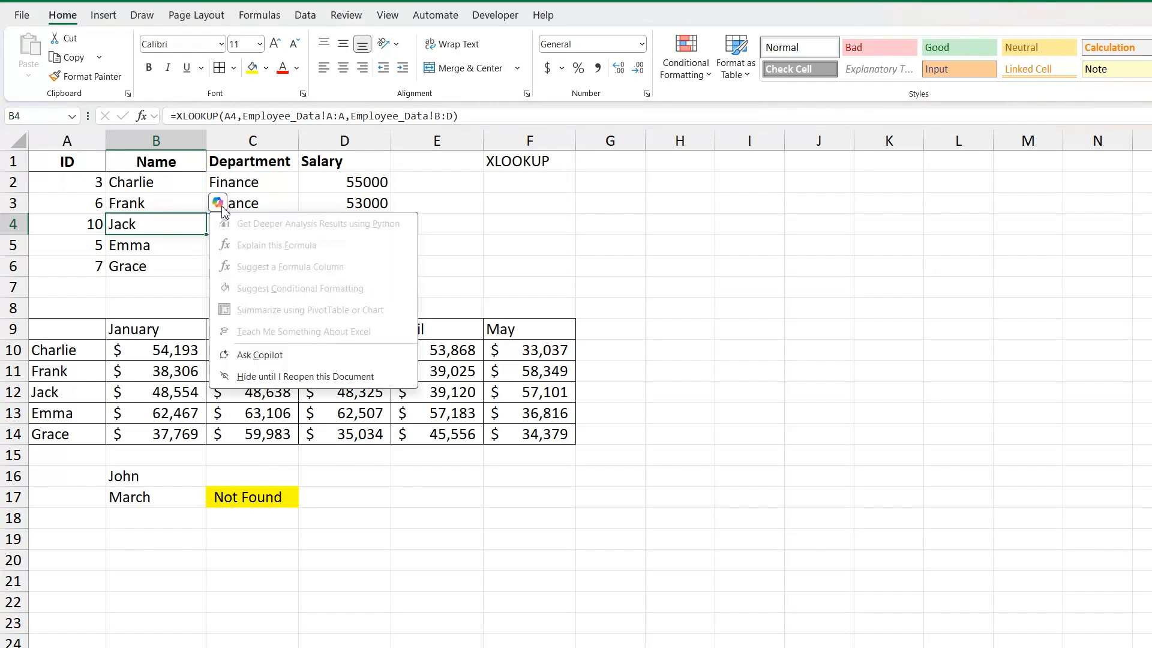
pyautogui.click(276, 376)
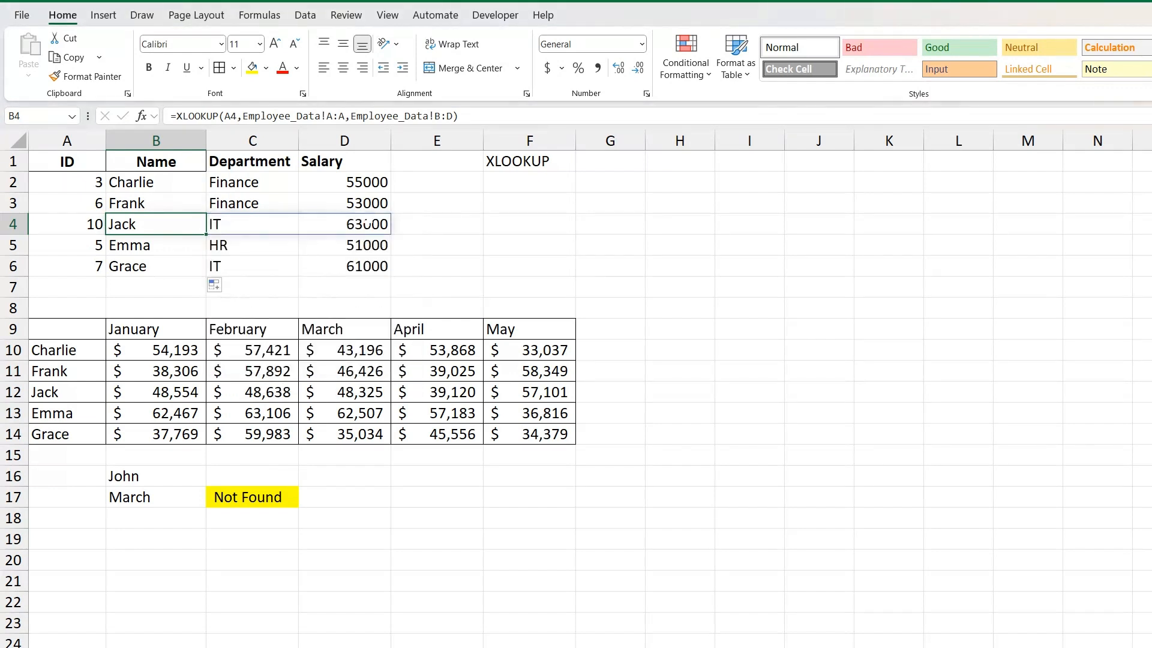
# - Examine the spilled cells D3 and D5, the source formulas in B2:B6 and the lookup IDs in A2:A6
pyautogui.click(356, 205)
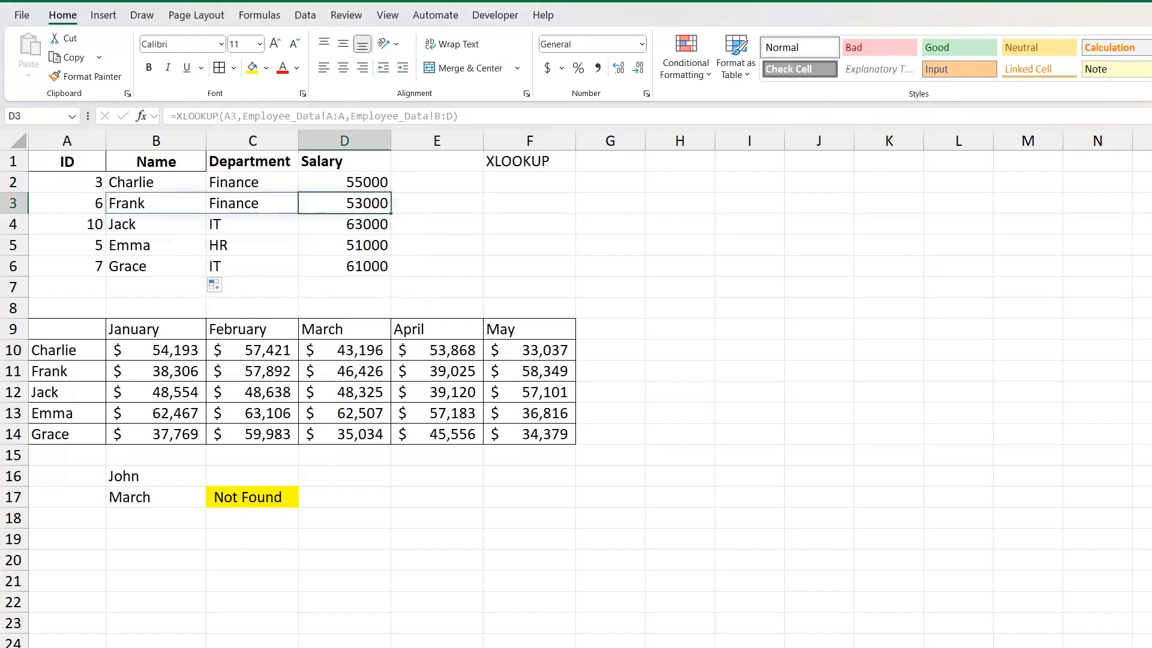
pyautogui.click(344, 245)
pyautogui.moveTo(156, 182); pyautogui.dragTo(173, 272)
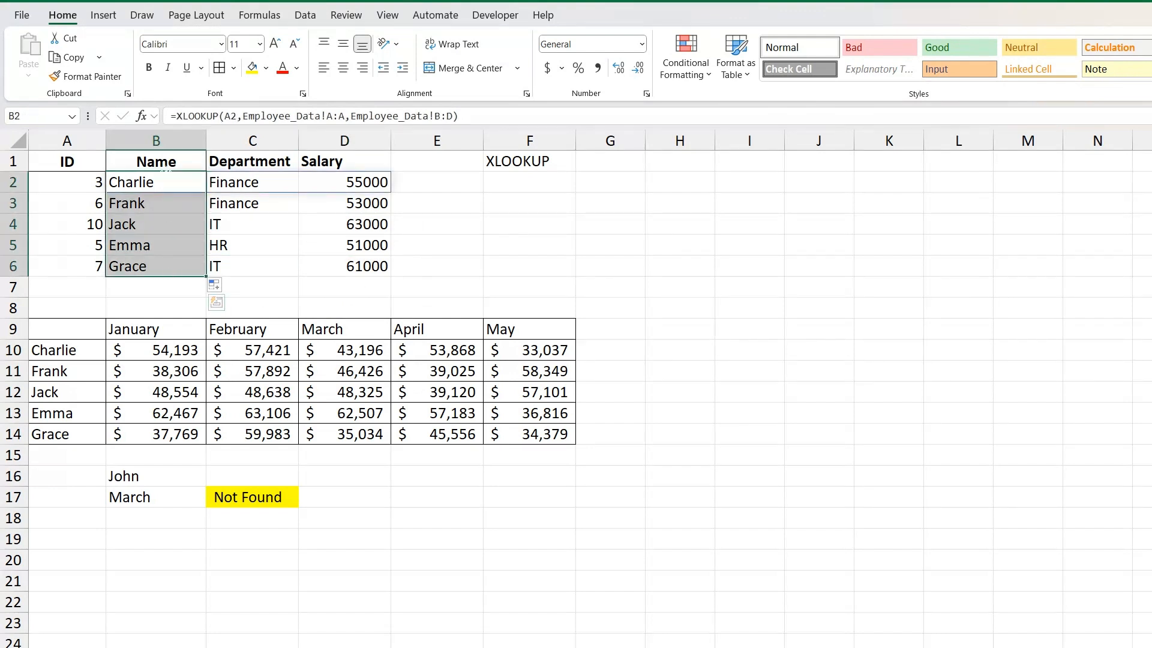
pyautogui.moveTo(156, 182); pyautogui.dragTo(156, 266)
pyautogui.moveTo(67, 183); pyautogui.dragTo(80, 268)
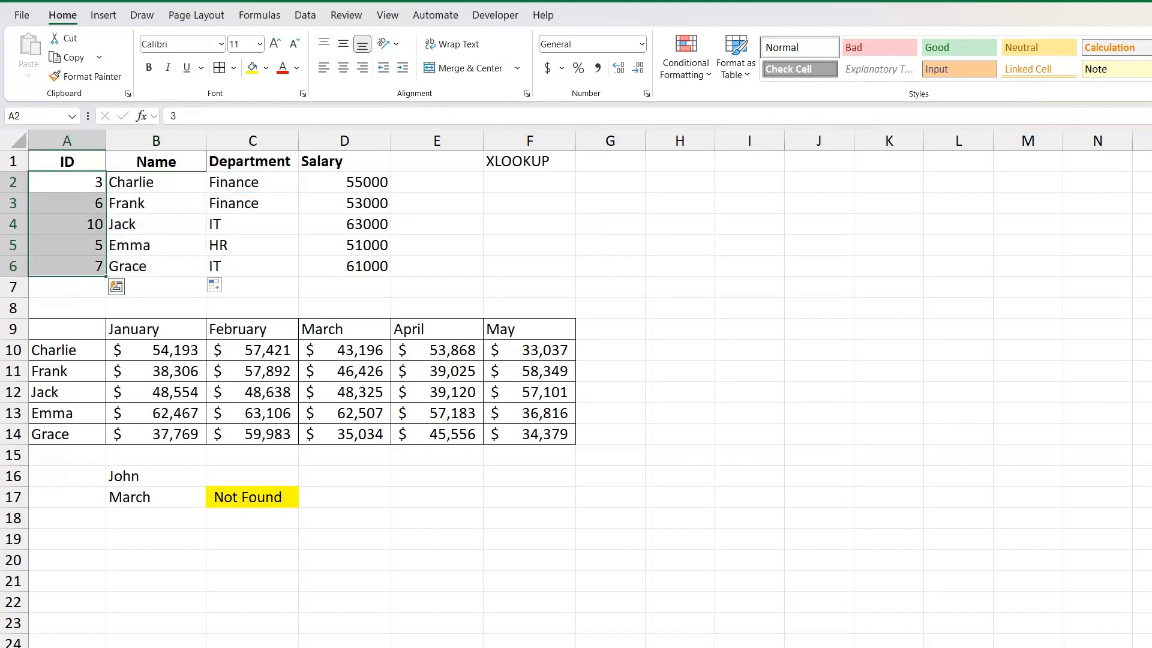
pyautogui.click(156, 245)
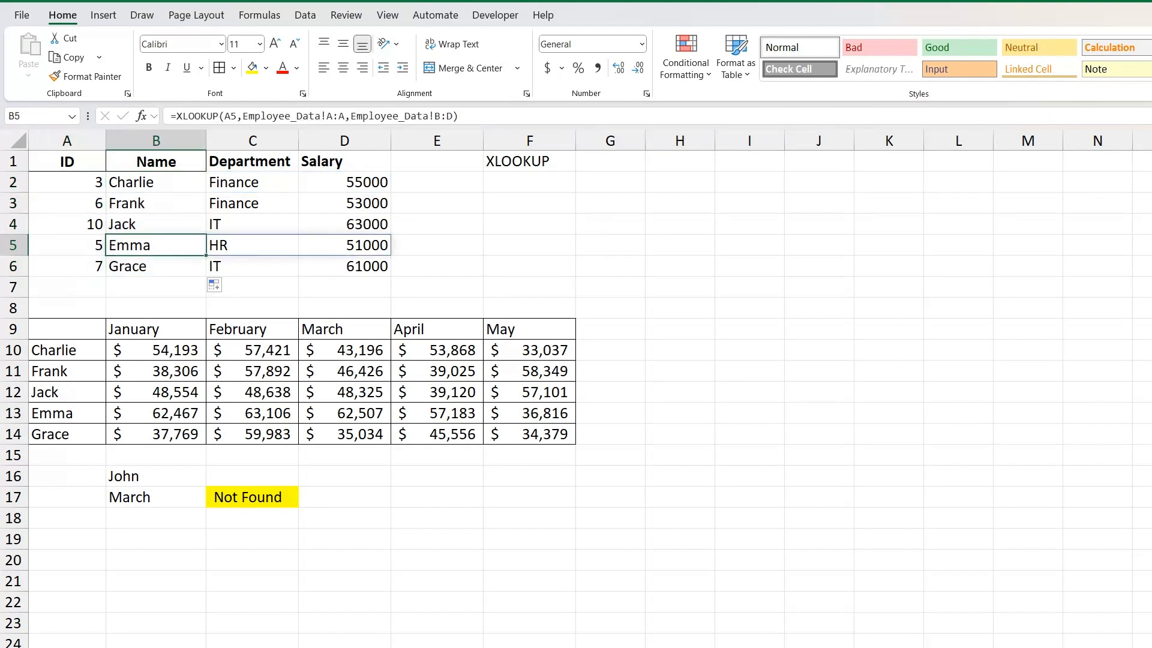
pyautogui.click(361, 355)
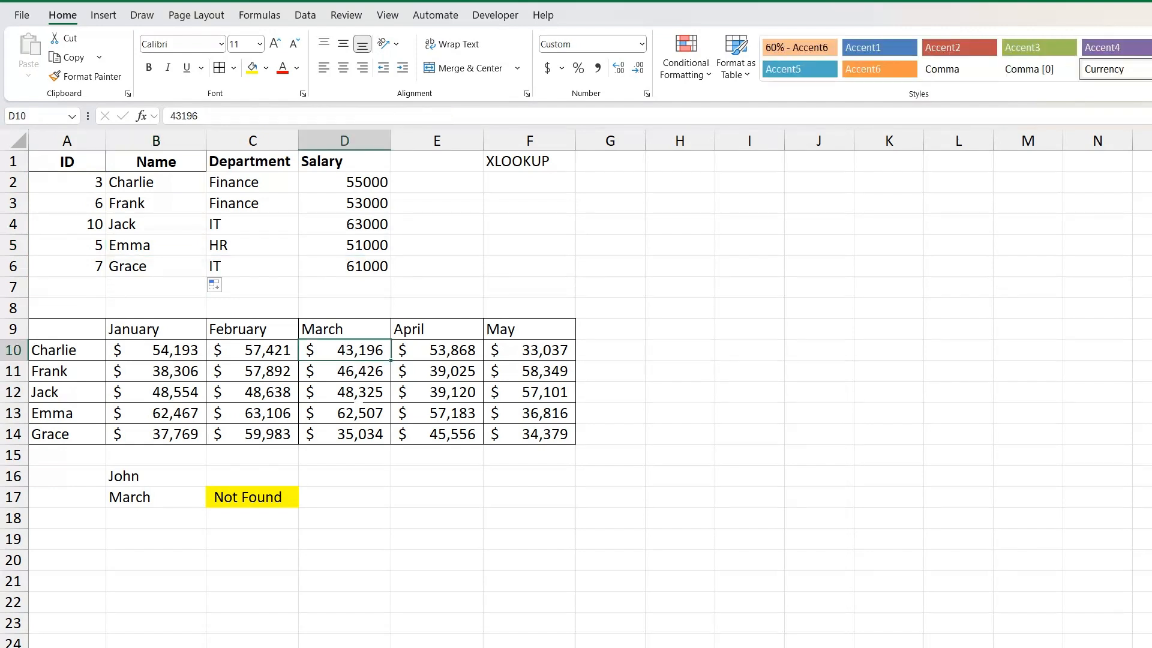